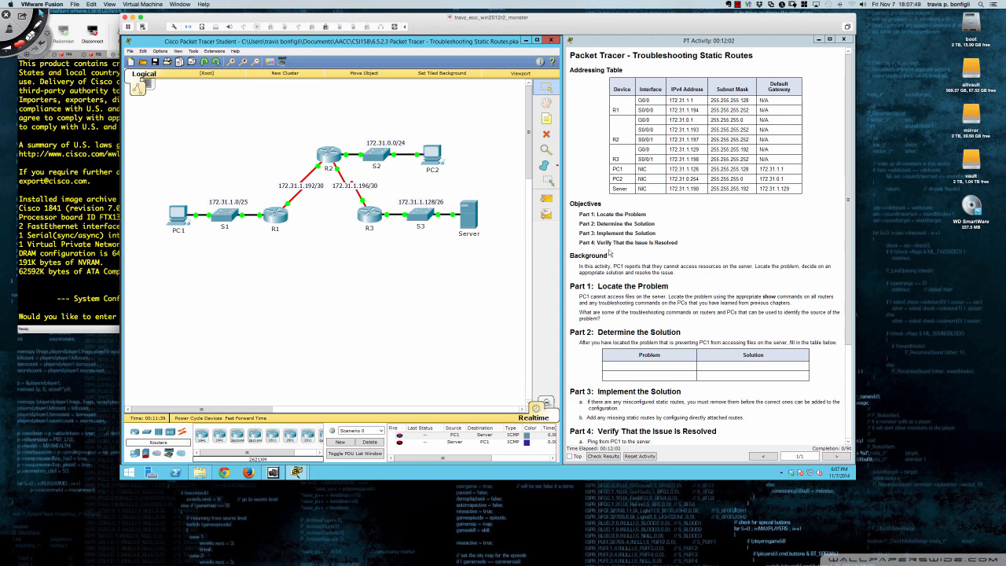
Read the activity's addressing table, objectives, background and the instructions for Parts 1 to 4
scroll(609, 252, "down", 1)
scroll(610, 253, "down", 2)
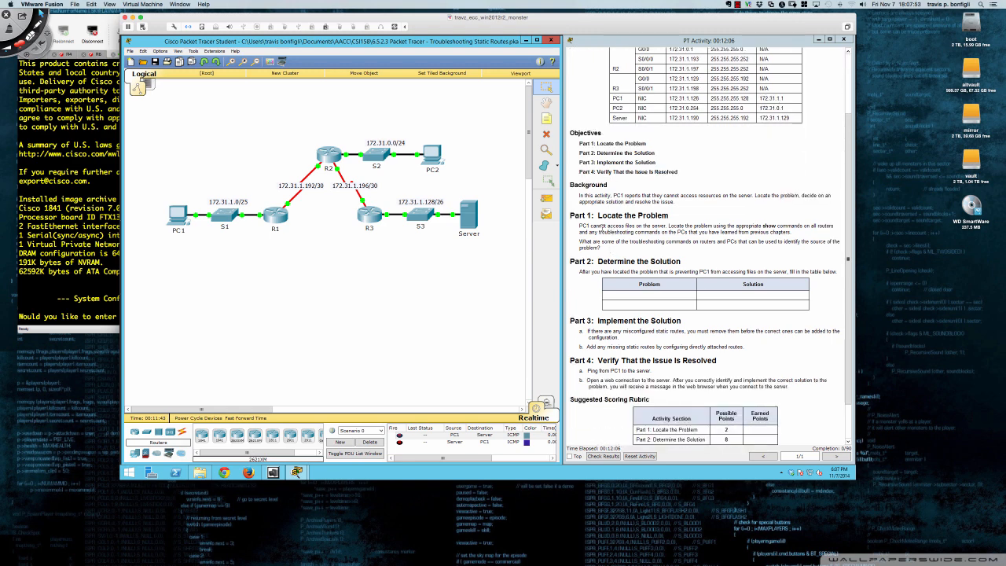
scroll(601, 224, "up", 3)
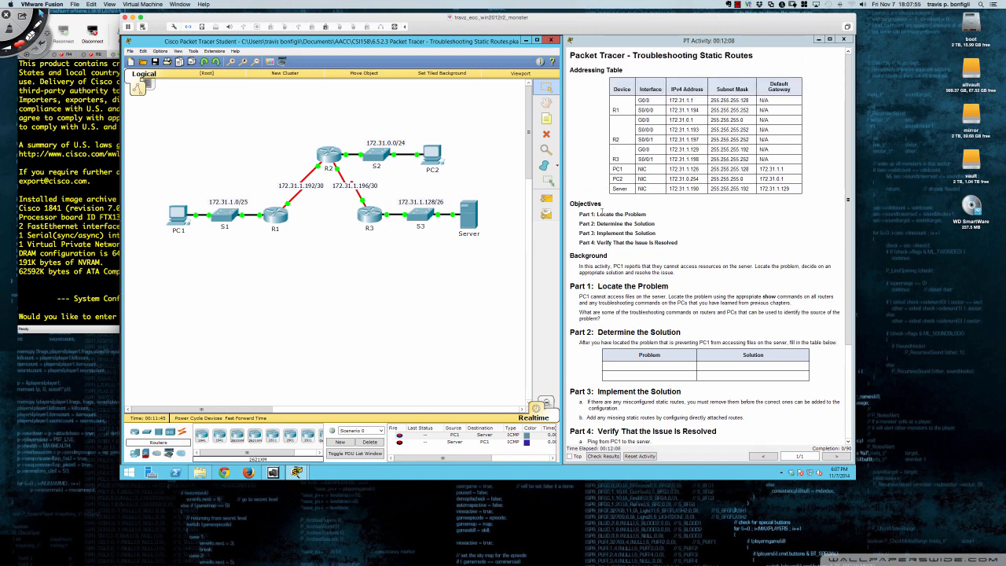
scroll(603, 211, "down", 2)
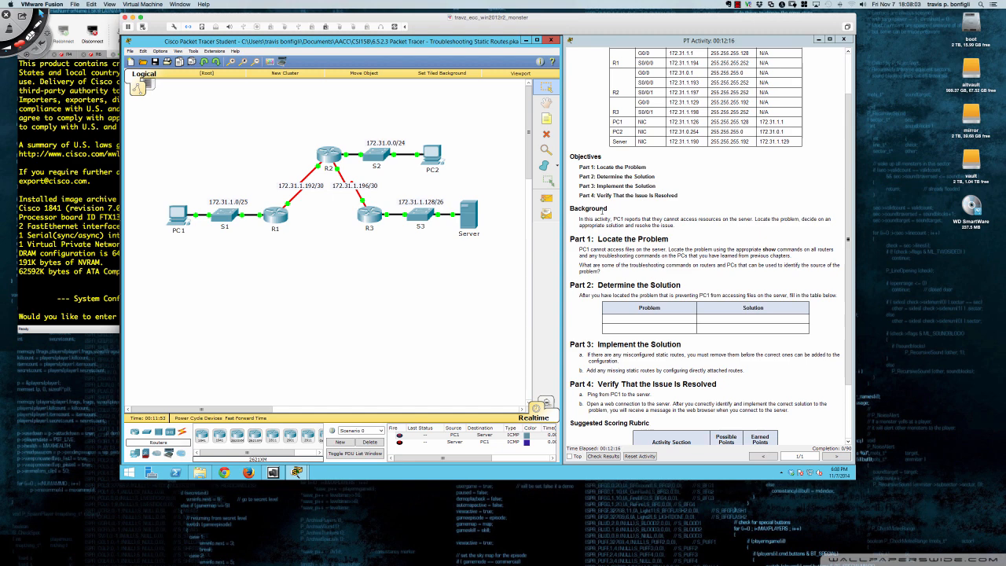
scroll(604, 211, "down", 3)
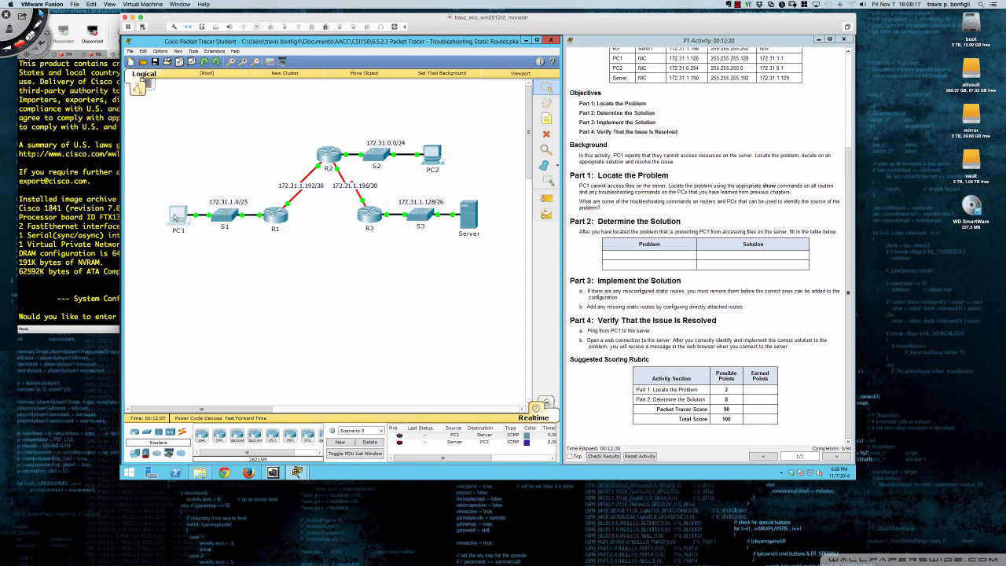
Open the Command Prompt on PC1, placing its device window below the topology
left_click(174, 214)
left_click_drag(464, 160, 322, 239)
left_click(295, 250)
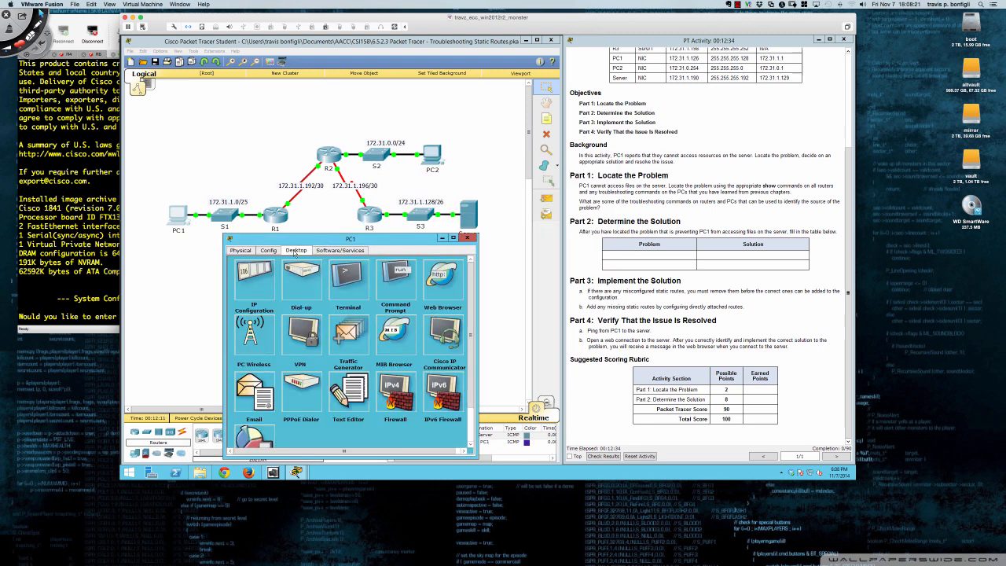
left_click(395, 283)
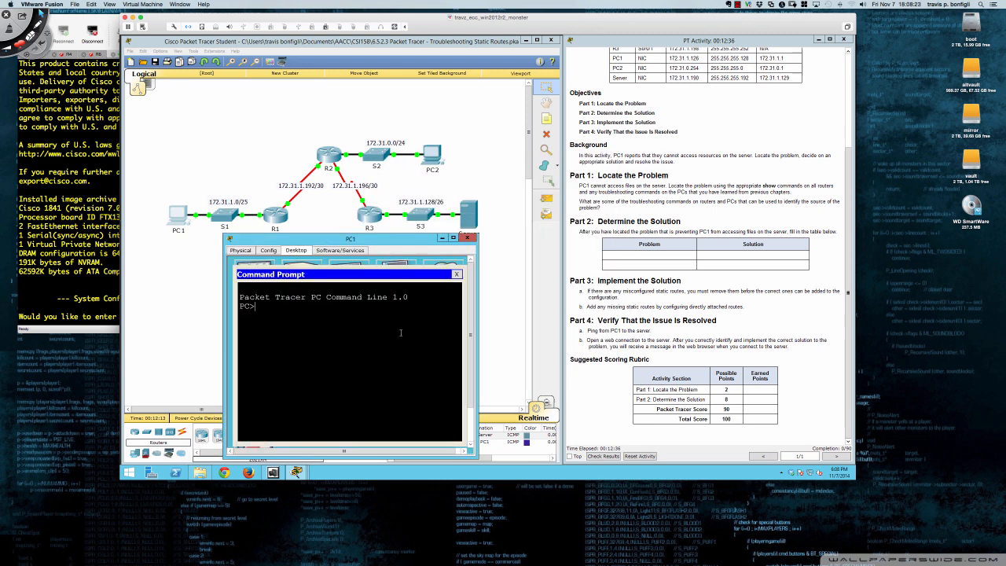
key("Return")
key("Return")
key("Return")
Run tracert from PC1 to the server at 172.31.1.190, then close the PC1 window
type("tracert")
left_click_drag(380, 239, 402, 248)
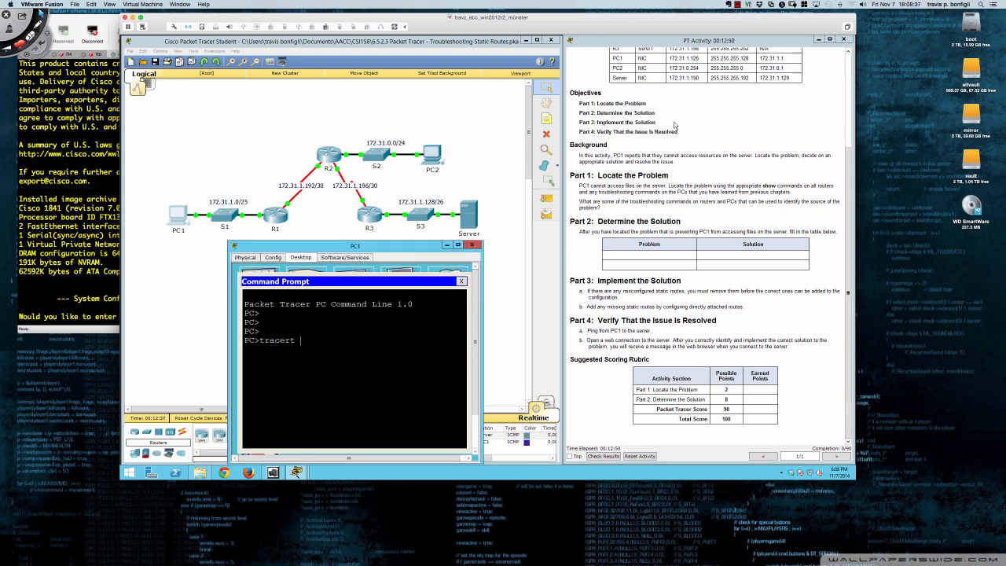
scroll(674, 126, "up", 1)
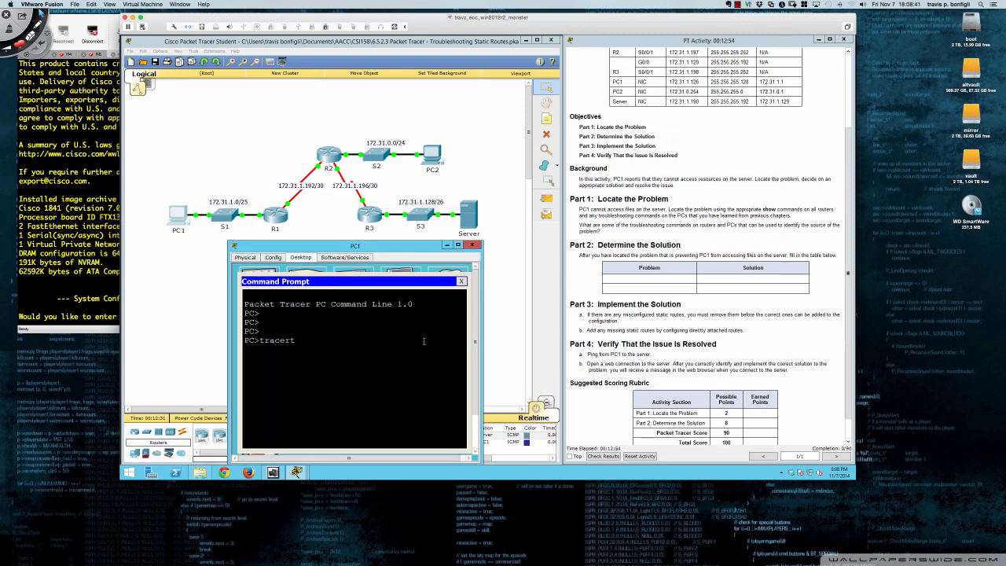
type("172.")
type("31.1.")
type("10")
type("0")
key("Return")
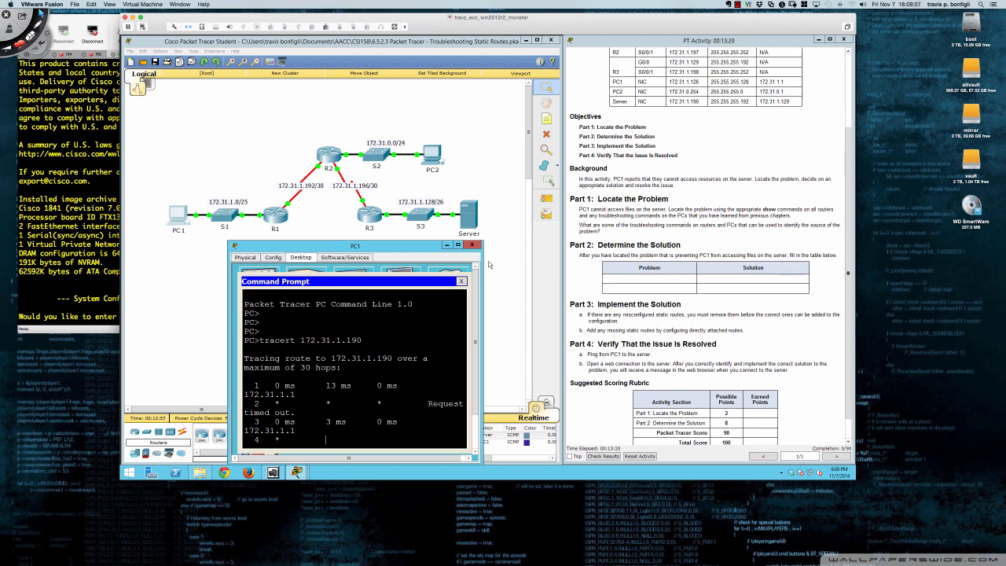
left_click(472, 244)
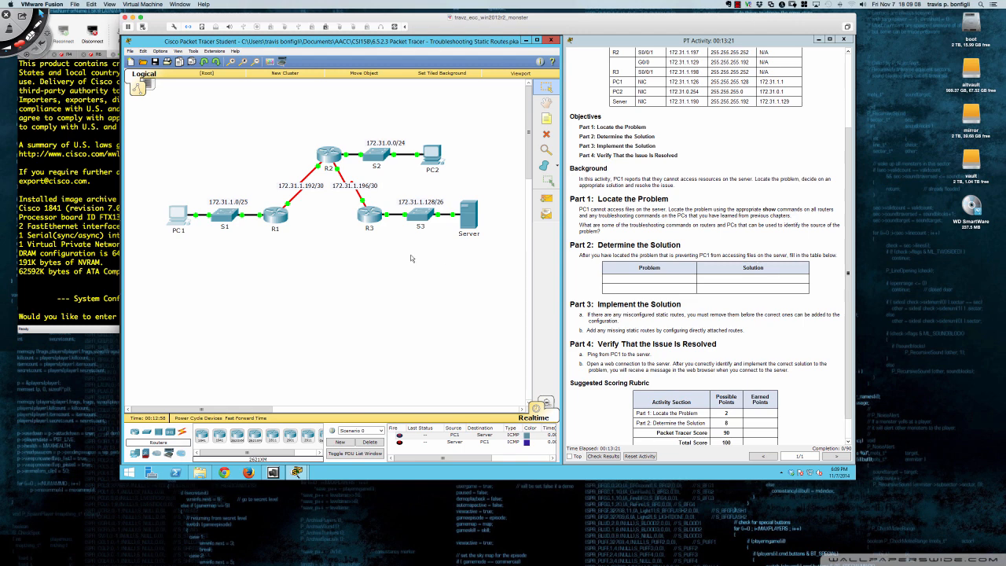
Open router R1's command line in a widened window below the topology and enter privileged EXEC mode
left_click(278, 217)
left_click_drag(438, 162, 198, 244)
left_click_drag(378, 343, 561, 344)
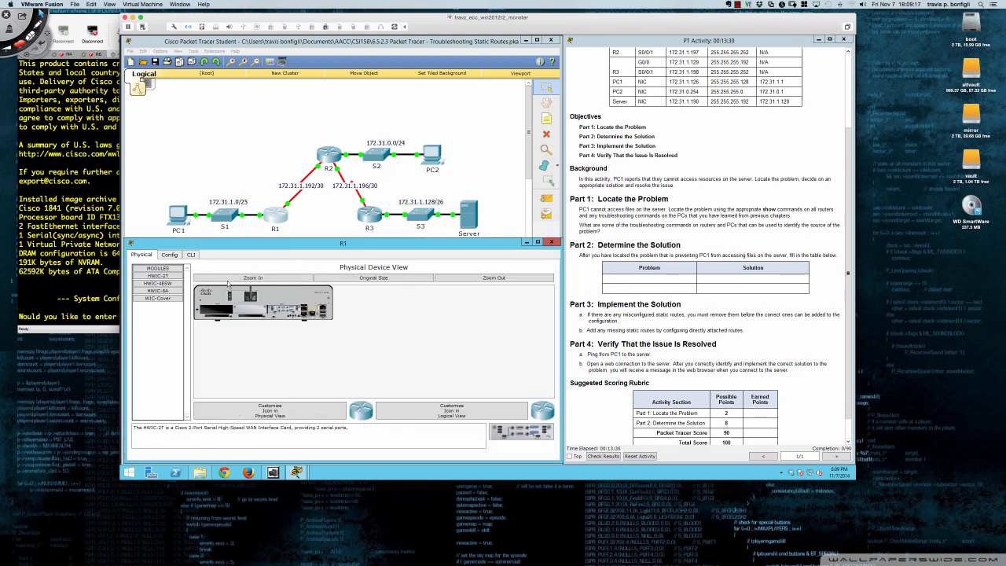
left_click(191, 255)
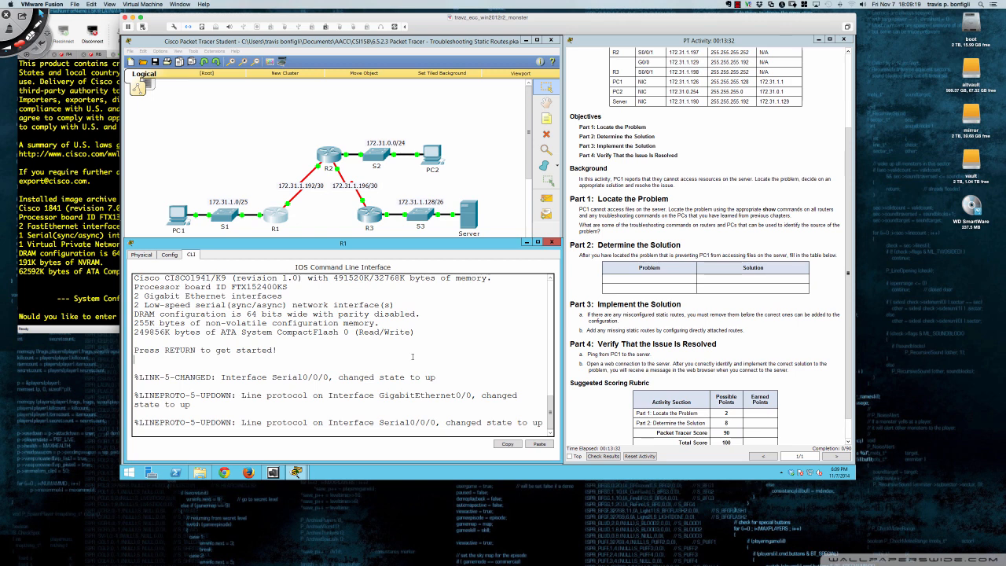
key("Return")
key("Return")
key("Return")
key("Return")
key("Return")
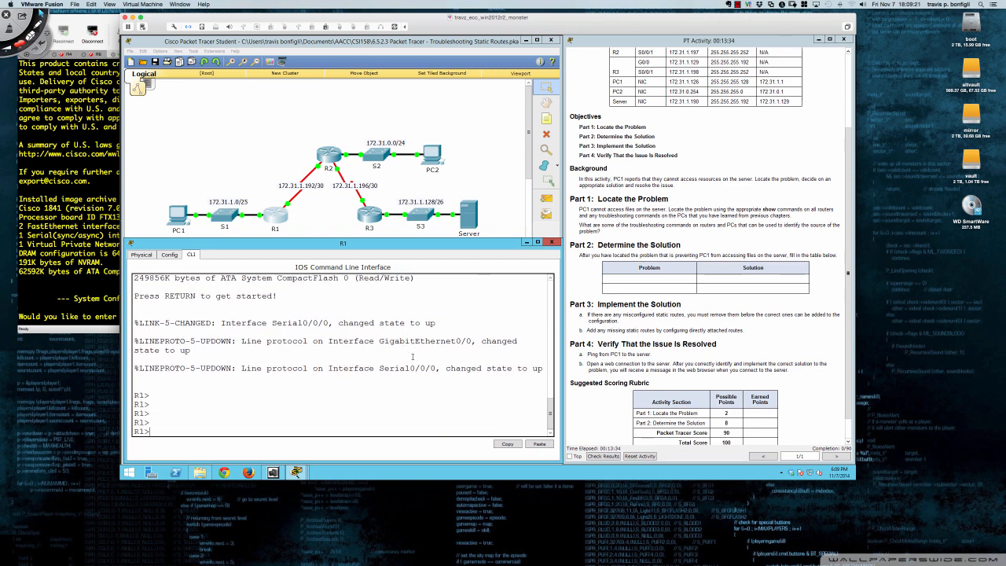
type("en")
key("Return")
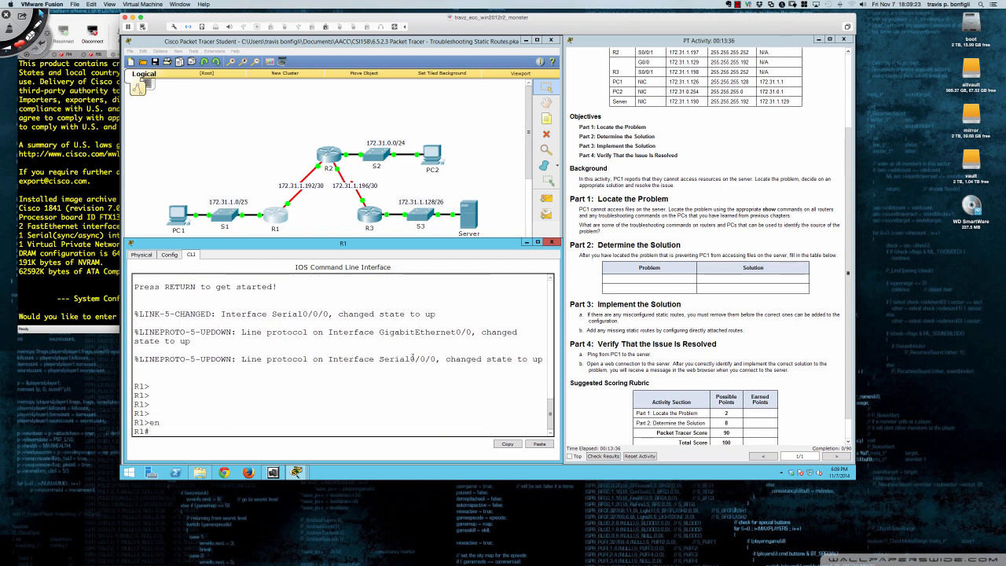
Display R1's IP routing table and inspect the static route to 172.31.0.0/24
type("show ip route")
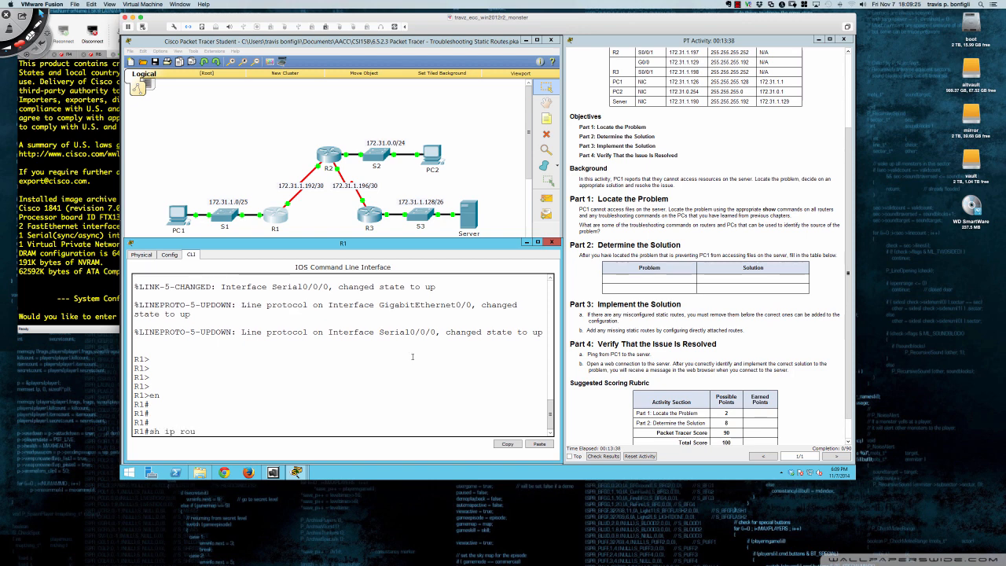
key("Return")
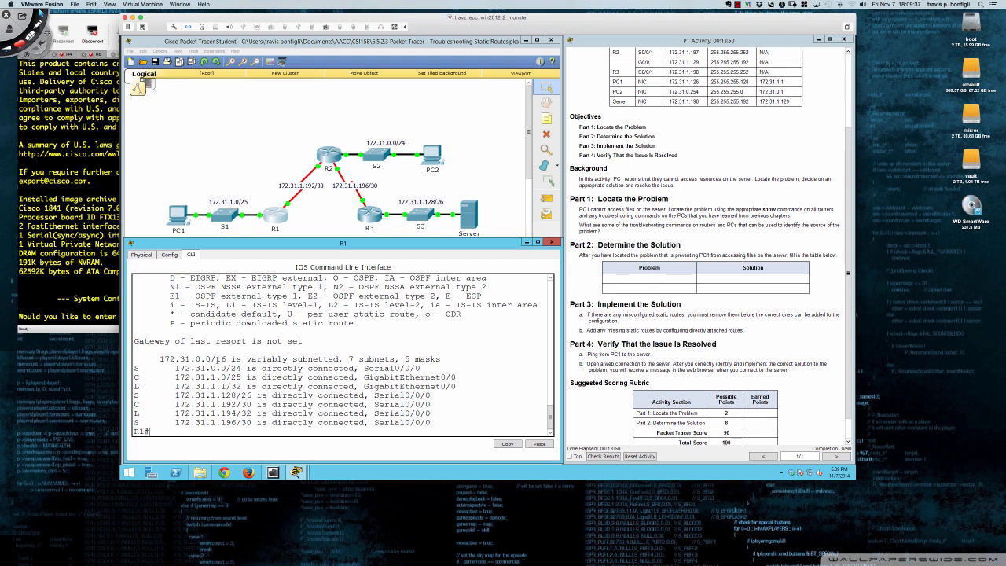
left_click_drag(134, 368, 421, 368)
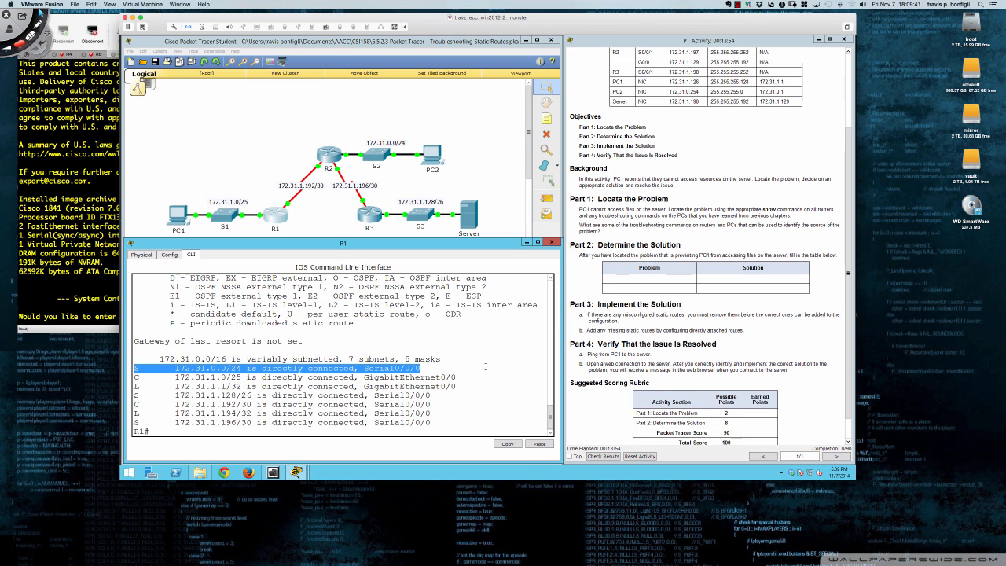
left_click(485, 366)
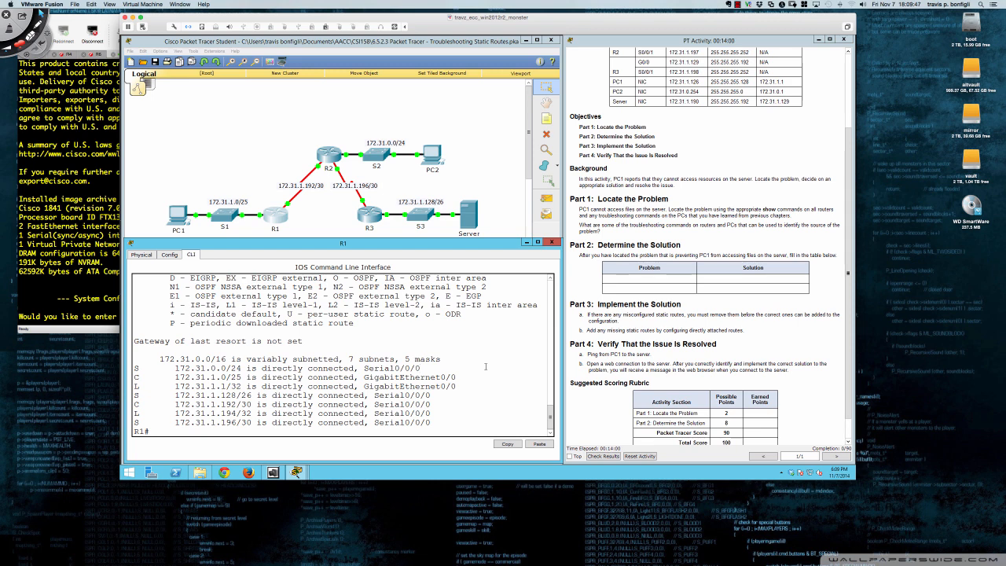
Display R1's running configuration, paging through to its end
type("sh run")
key("Return")
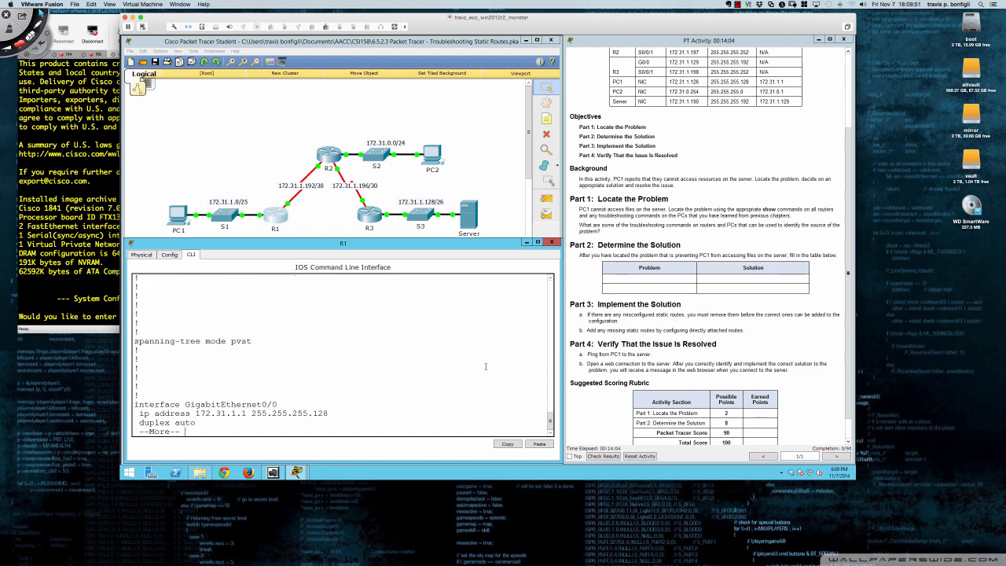
key("space")
key("space")
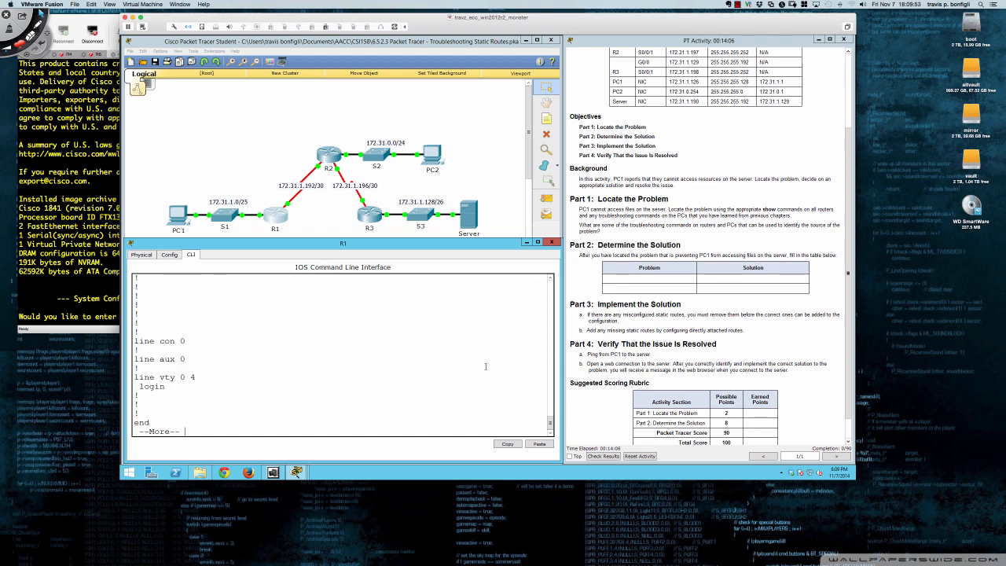
Compare R1's interface addresses and static routes in the running configuration with the activity's addressing table
scroll(292, 336, "up", 3)
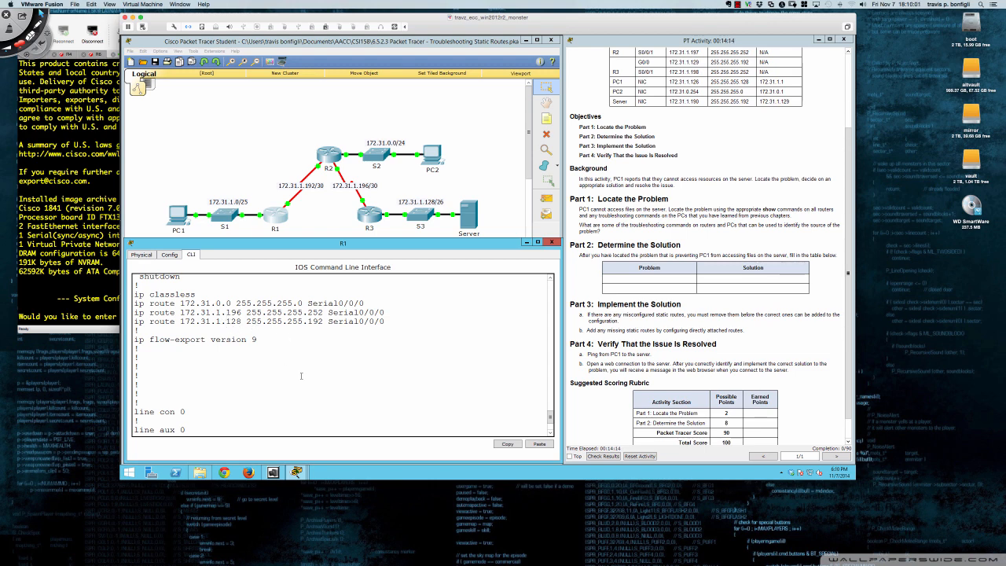
scroll(226, 319, "up", 6)
scroll(301, 376, "up", 2)
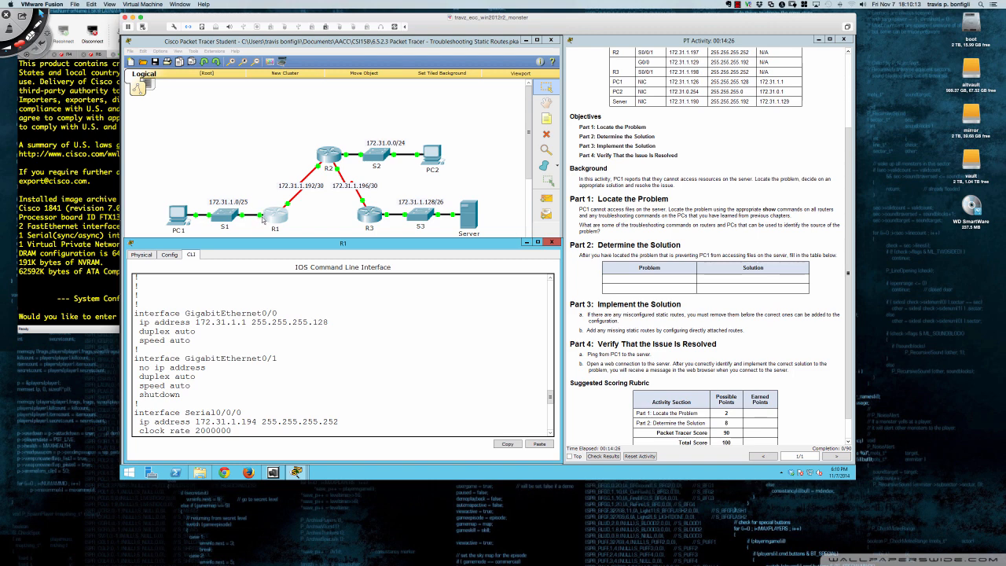
scroll(382, 357, "down", 1)
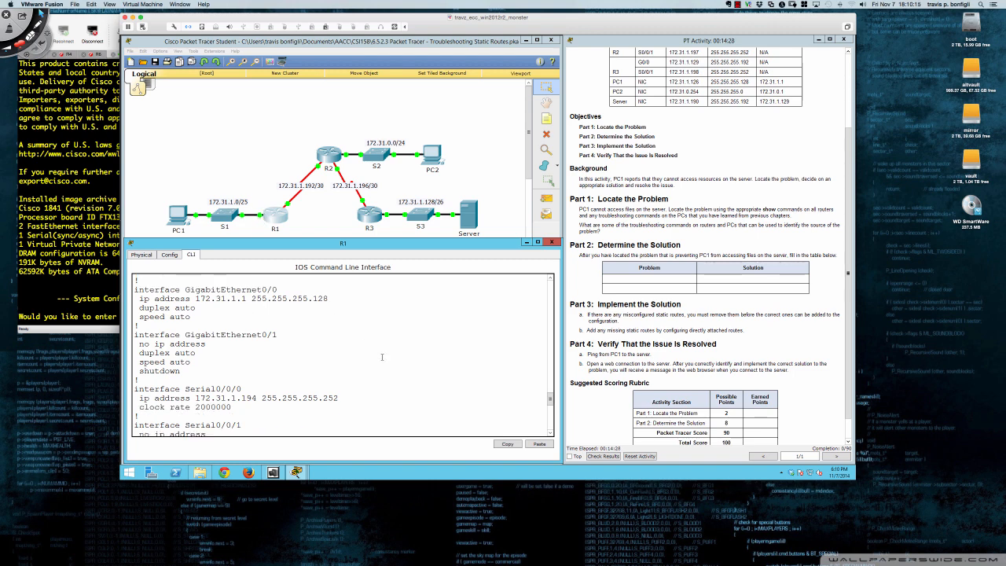
scroll(382, 357, "down", 4)
scroll(378, 357, "down", 1)
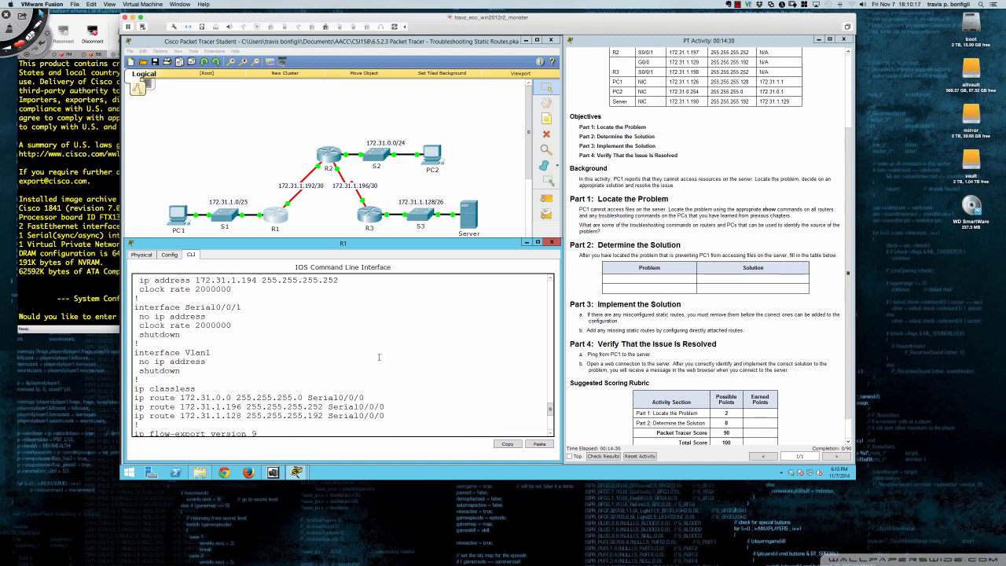
scroll(257, 292, "up", 1)
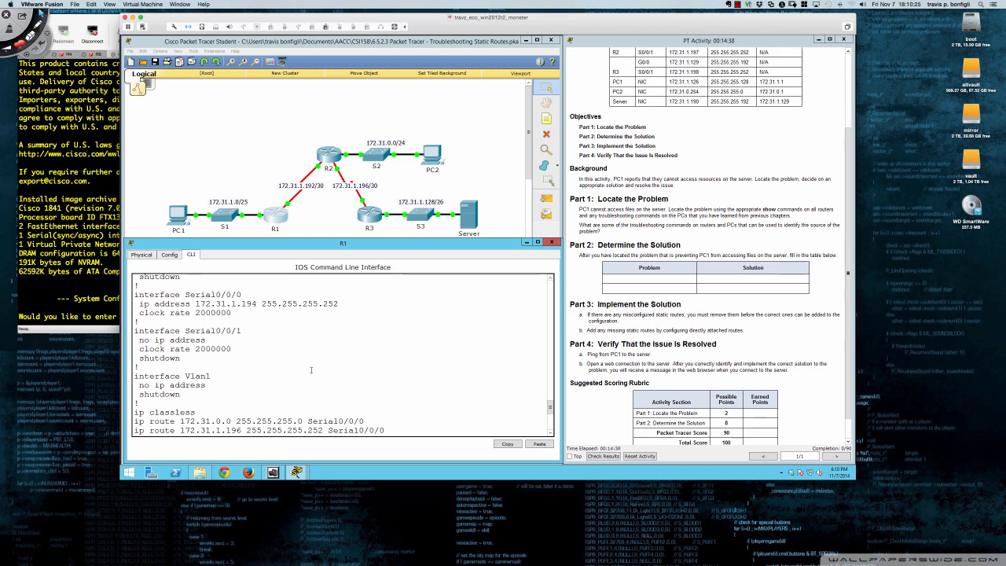
scroll(708, 102, "up", 3)
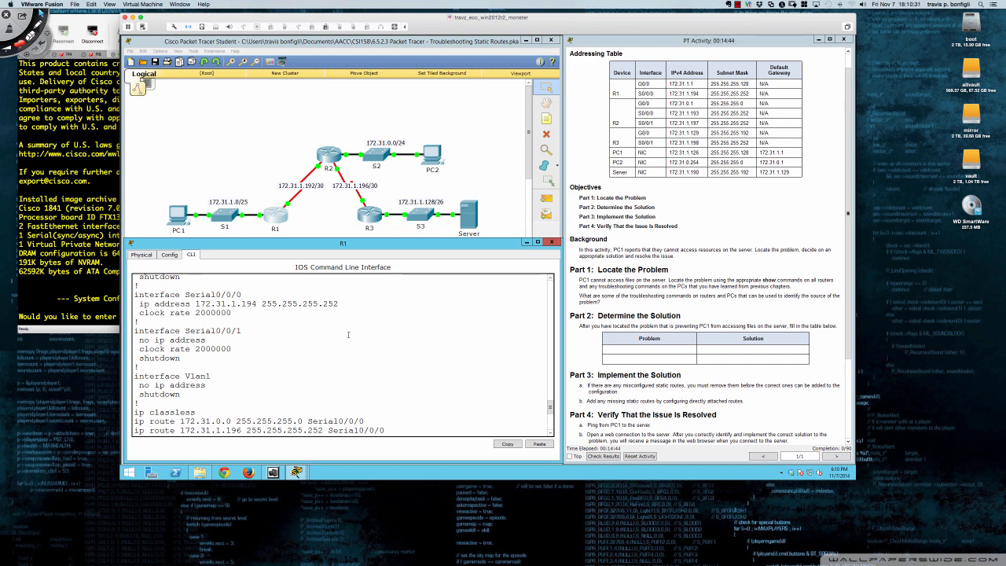
scroll(343, 342, "down", 3)
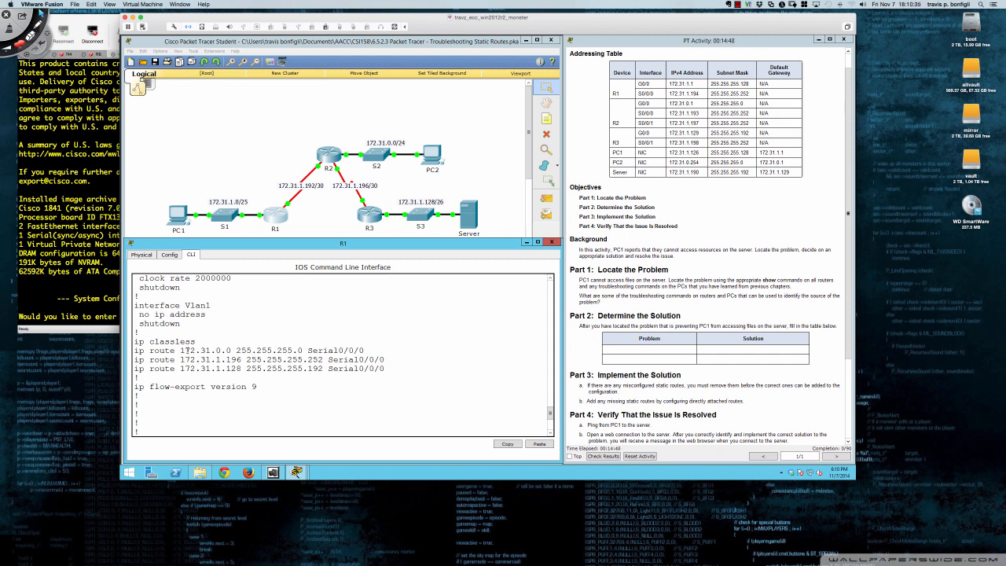
Examine R1's static routes to 172.31.0.0 and 172.31.1.128, checking the latter's network address and subnet mask
left_click_drag(135, 351, 365, 351)
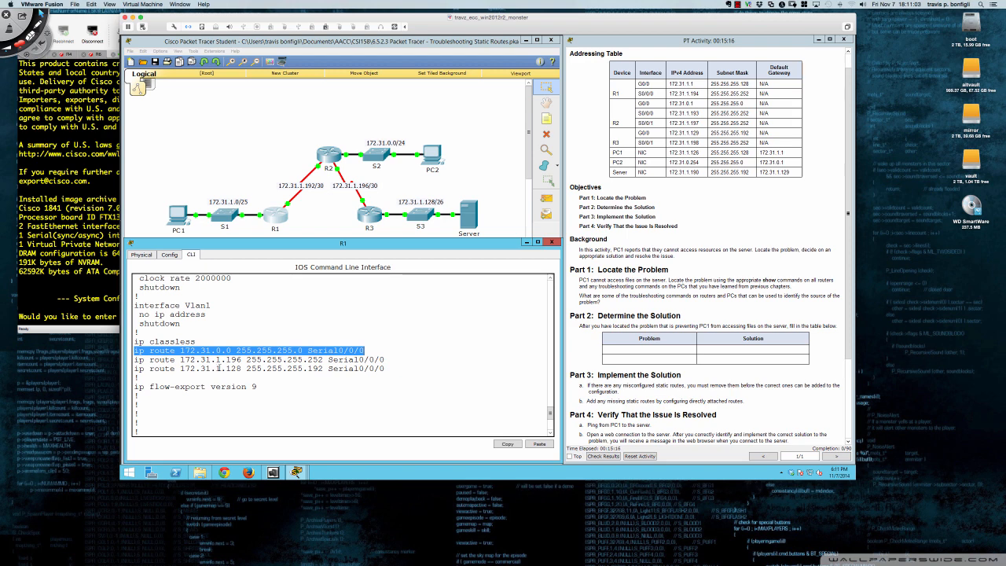
scroll(219, 364, "down", 1)
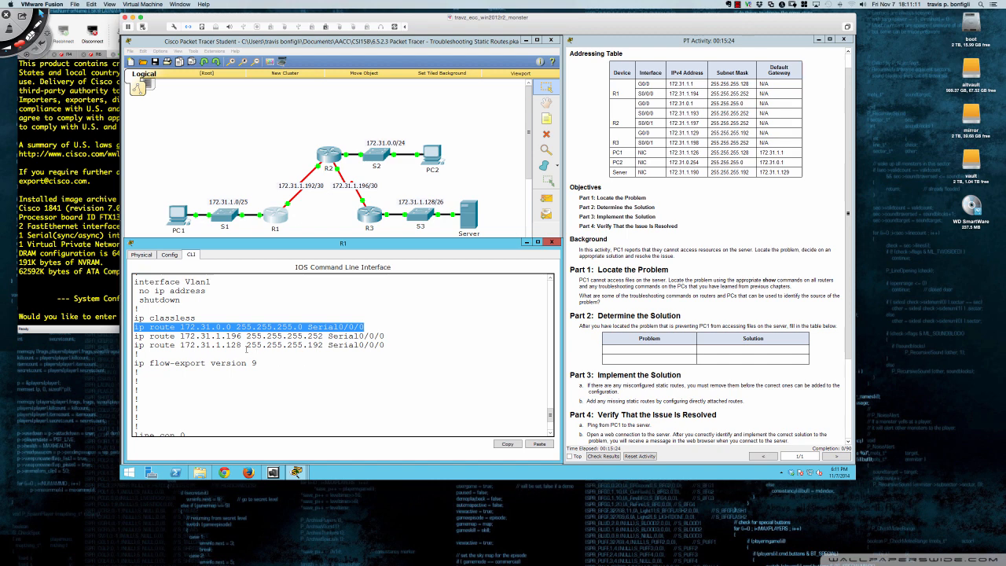
left_click_drag(180, 344, 247, 345)
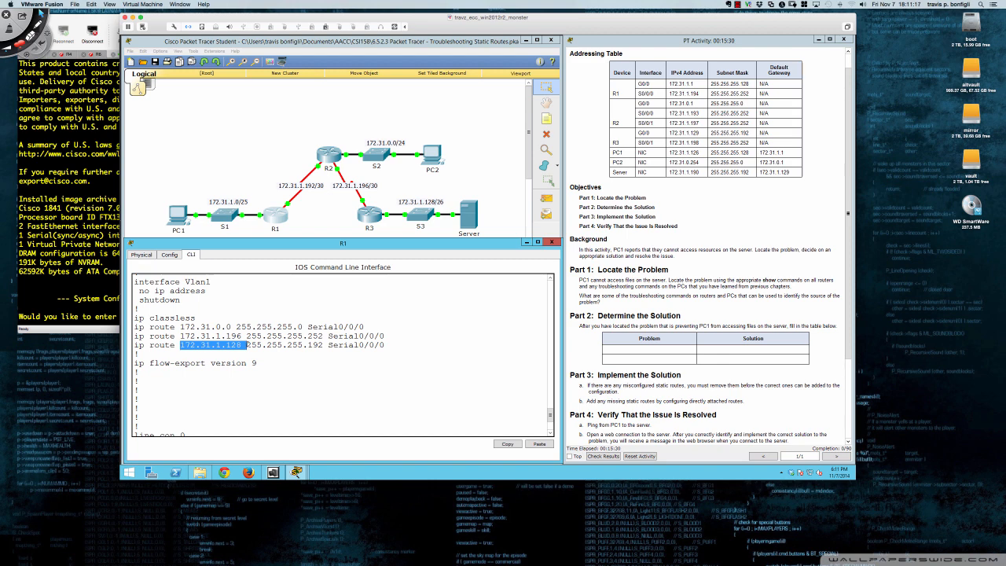
left_click_drag(247, 345, 324, 345)
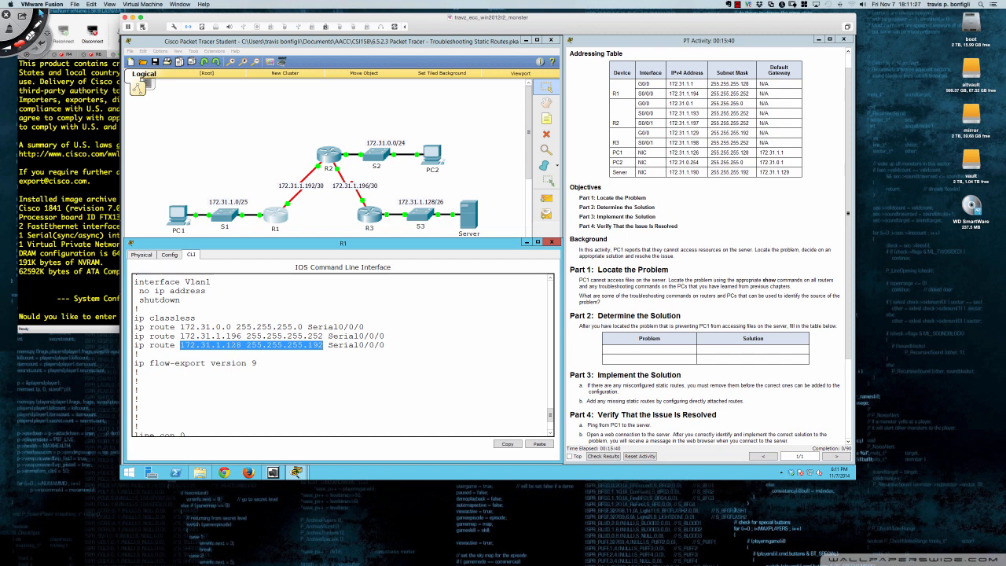
left_click(239, 344)
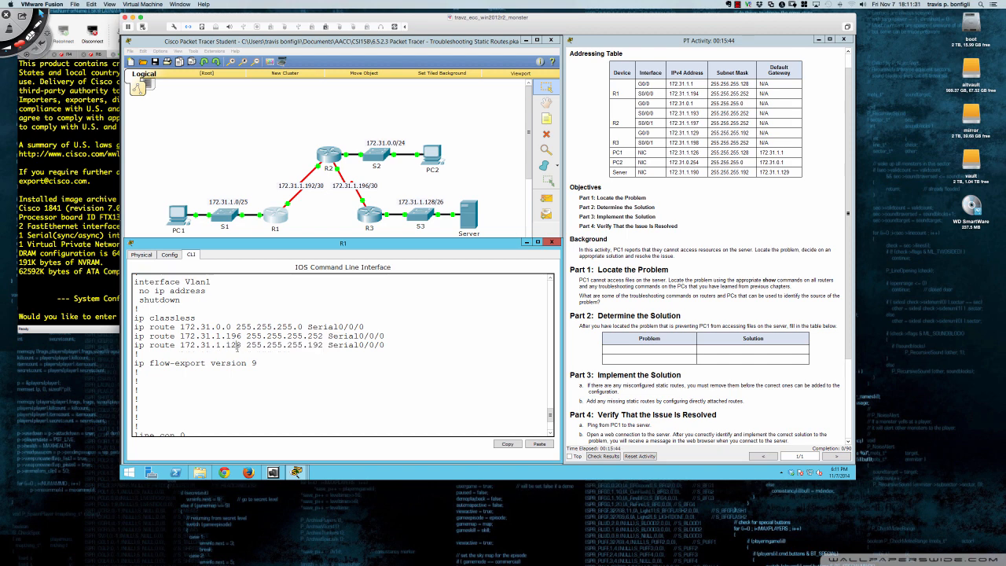
left_click_drag(322, 344, 307, 345)
left_click_drag(226, 346, 242, 346)
left_click(247, 355)
Switch to Deskscribble and handwrite the subnet working ".192 = /26", "2^6 = 64" and "62 = HOST" beside R1's static routes
key("ctrl+Tab")
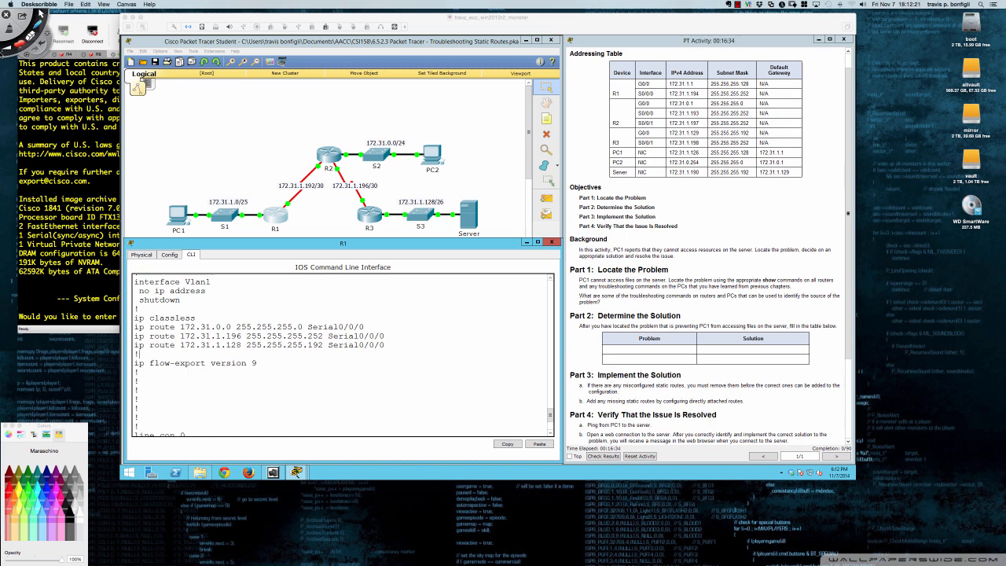
left_click(434, 293)
mouse_move(440, 285)
left_mouse_down()
mouse_move(439, 296)
mouse_move(476, 286)
left_mouse_up()
left_click_drag(470, 291, 507, 290)
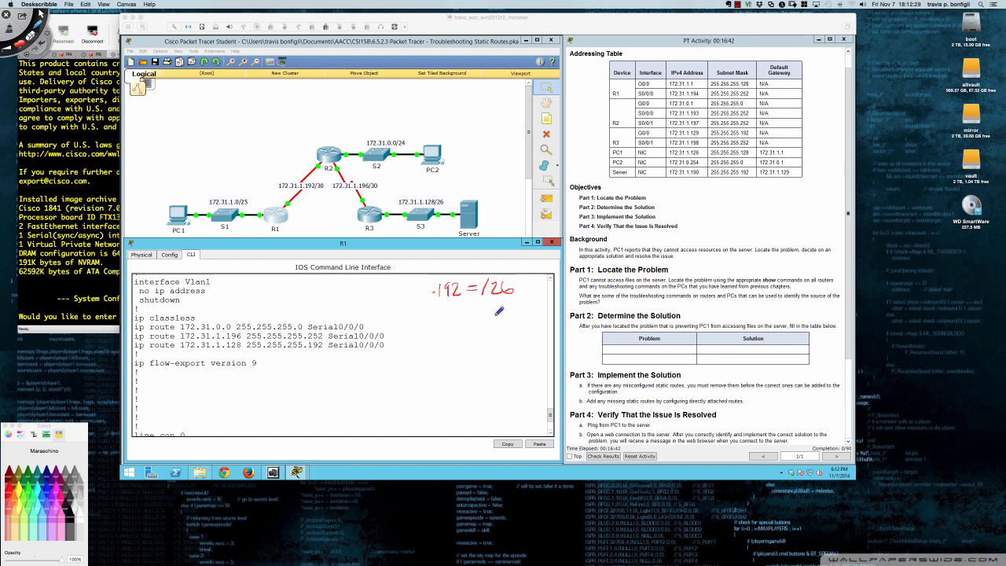
left_click_drag(432, 315, 464, 321)
mouse_move(472, 310)
left_mouse_down()
mouse_move(469, 322)
mouse_move(490, 319)
mouse_move(466, 351)
mouse_move(502, 342)
mouse_move(508, 353)
mouse_move(532, 338)
left_mouse_up()
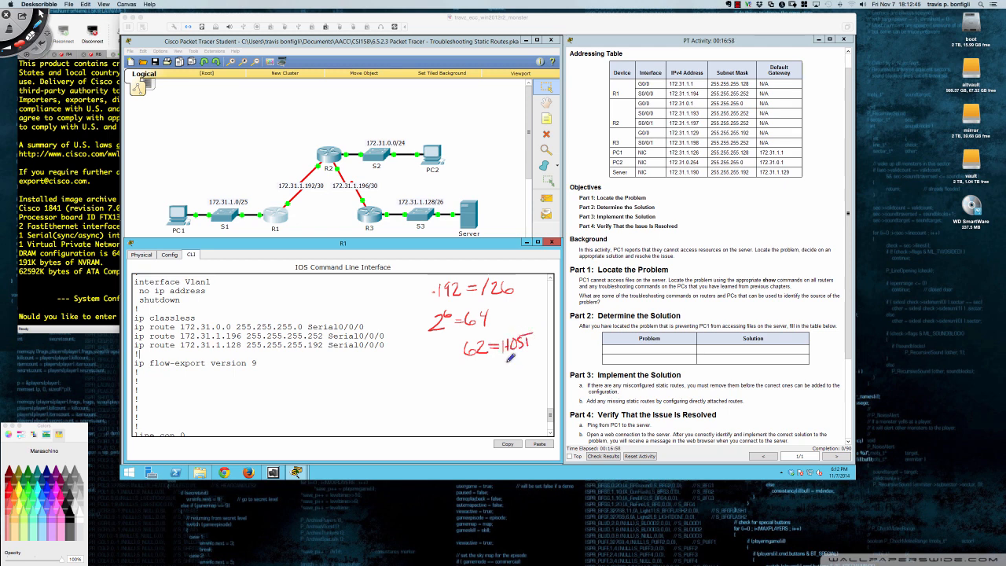
Circle the 64 in the handwritten working and write 64 and .192 under the 172.31.1.128 route
mouse_move(489, 305)
left_mouse_down()
mouse_move(465, 308)
mouse_move(501, 310)
mouse_move(486, 303)
left_mouse_up()
mouse_move(241, 348)
left_mouse_down()
mouse_move(228, 349)
mouse_move(237, 355)
left_mouse_up()
mouse_move(240, 351)
left_mouse_down()
mouse_move(258, 361)
mouse_move(250, 372)
mouse_move(262, 382)
mouse_move(231, 381)
mouse_move(228, 390)
left_mouse_up()
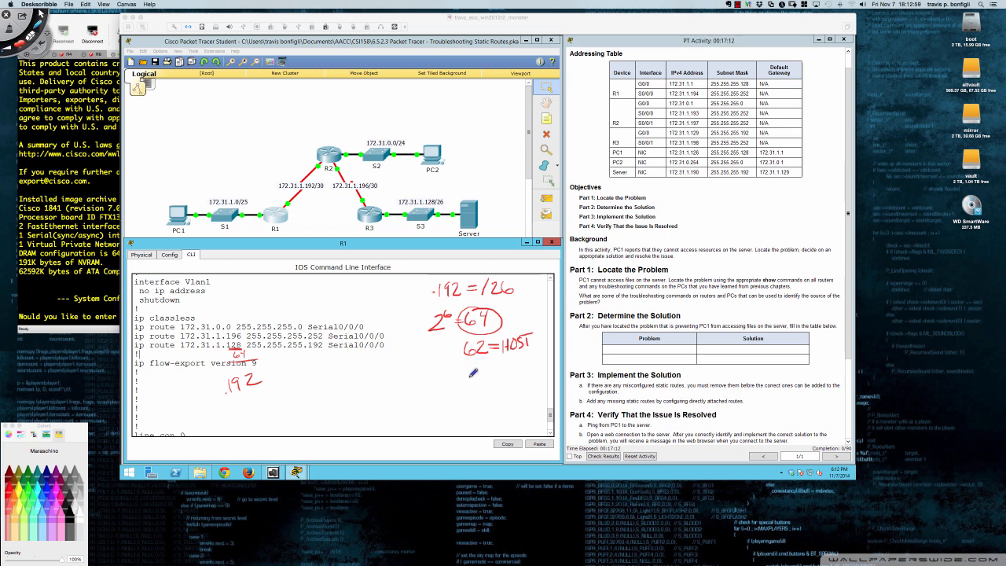
Handwrite ".191-BCAST" under the host count and underline it
mouse_move(473, 375)
left_mouse_down()
mouse_move(480, 363)
mouse_move(494, 392)
left_mouse_up()
mouse_move(499, 373)
left_mouse_down()
mouse_move(519, 376)
mouse_move(525, 365)
left_mouse_up()
mouse_move(525, 364)
left_mouse_down()
mouse_move(536, 376)
mouse_move(543, 364)
left_mouse_up()
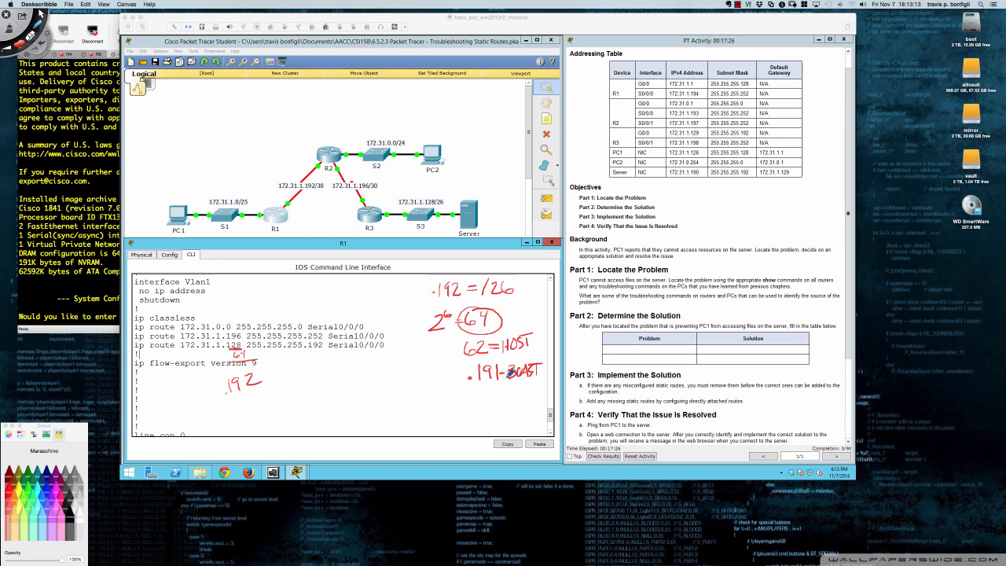
left_click_drag(453, 387, 525, 385)
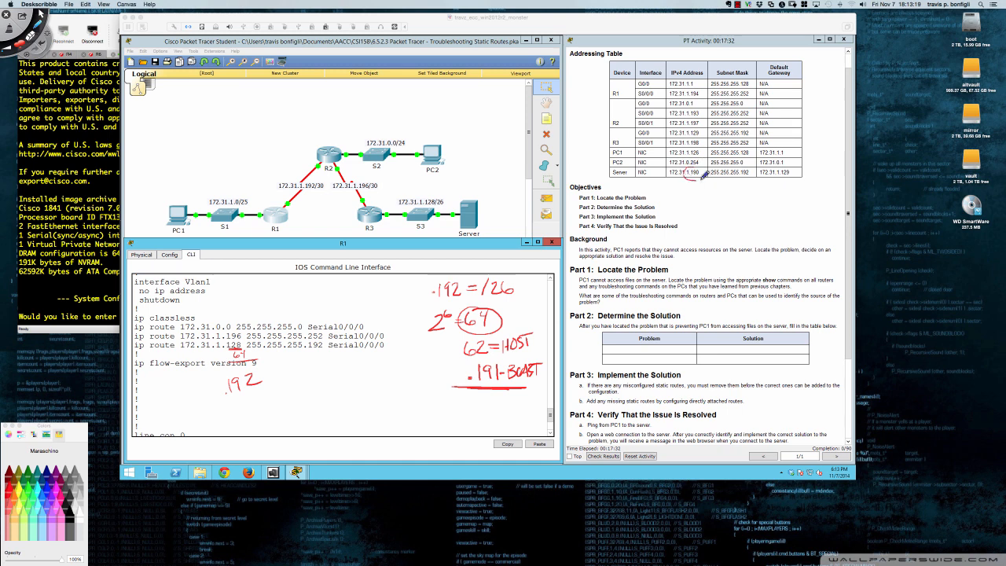
Circle the server's 1.190 address in the addressing table with an arrow to the host working, and clear all annotations to return to Packet Tracer
mouse_move(696, 167)
left_mouse_down()
mouse_move(550, 289)
mouse_move(529, 319)
mouse_move(551, 310)
left_mouse_up()
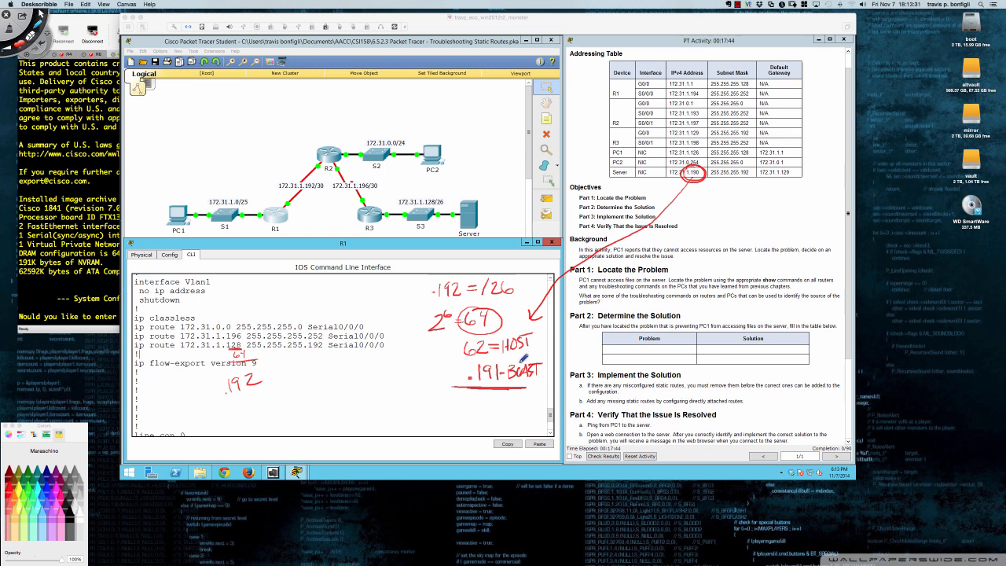
key("Escape")
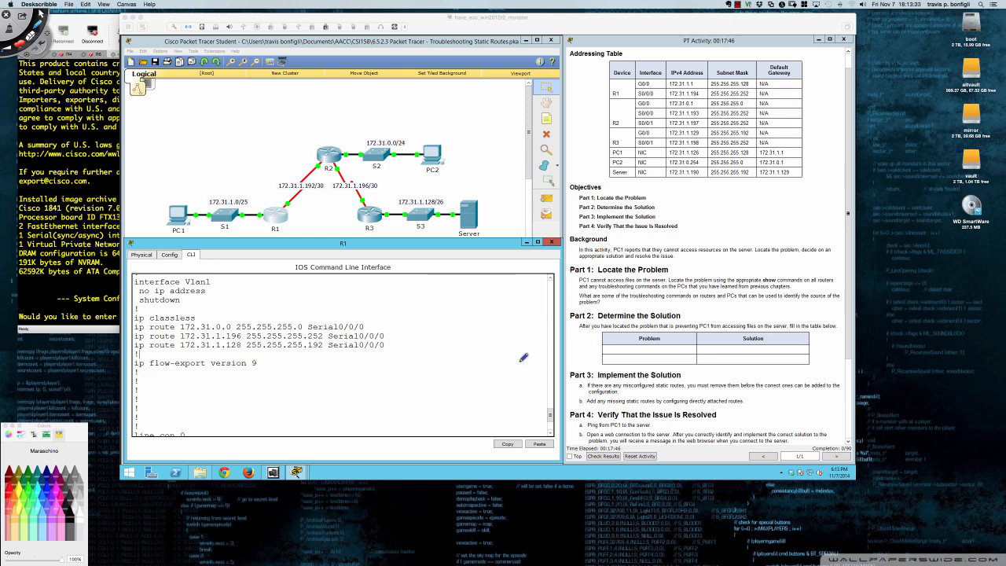
left_click(476, 366)
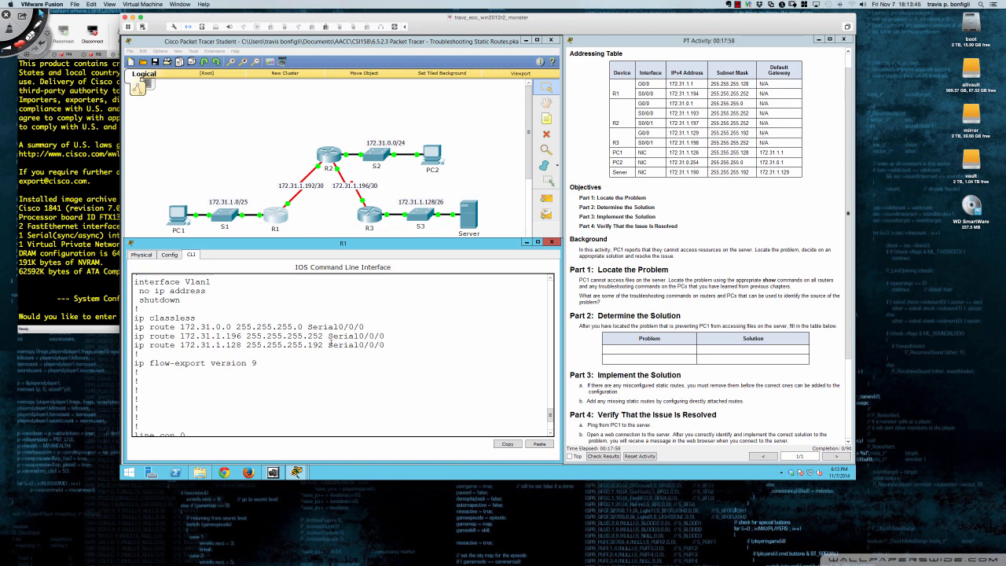
Check the exit interface of R1's static route to 172.31.1.128 in the running configuration
left_click_drag(330, 343, 385, 344)
left_click(407, 371)
scroll(407, 371, "down", 3)
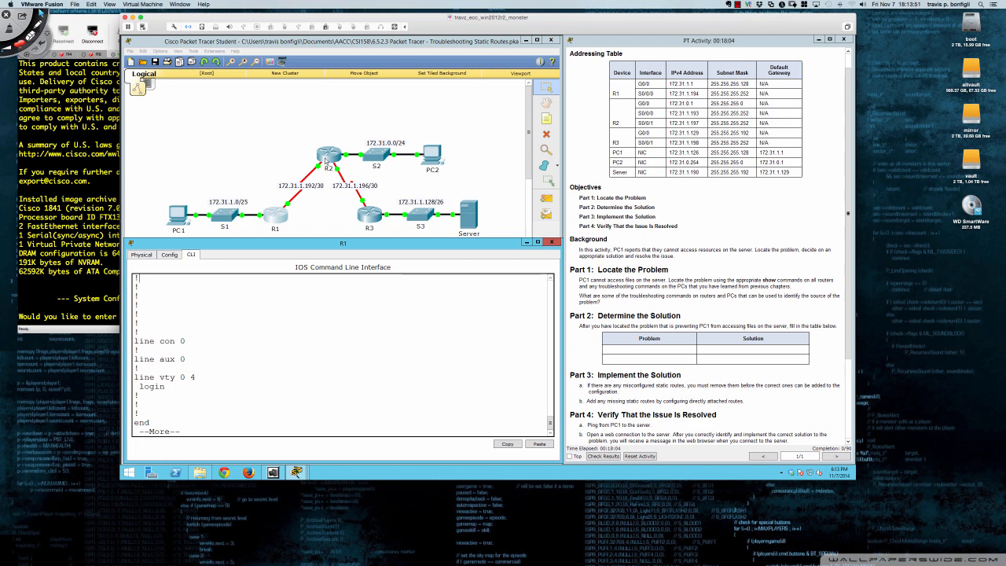
Open R2's command-line interface in a widened window below the topology diagram
left_click(325, 159)
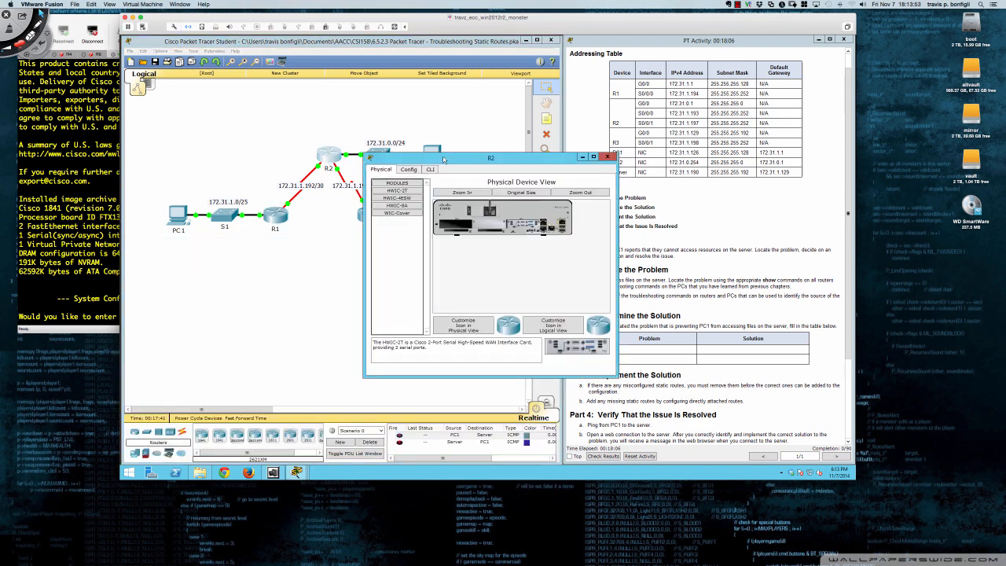
left_click_drag(443, 157, 204, 242)
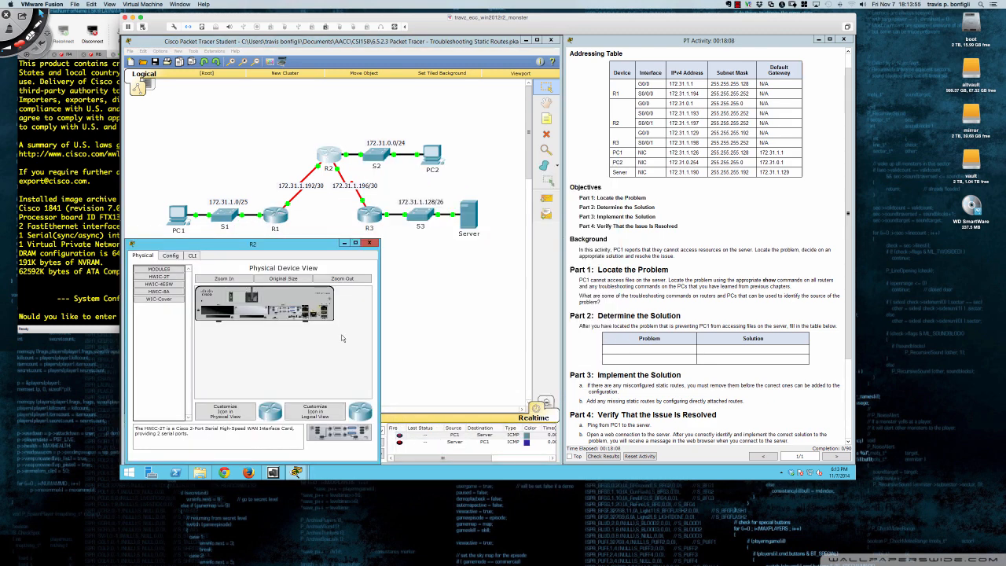
left_click_drag(381, 338, 566, 338)
left_click(191, 255)
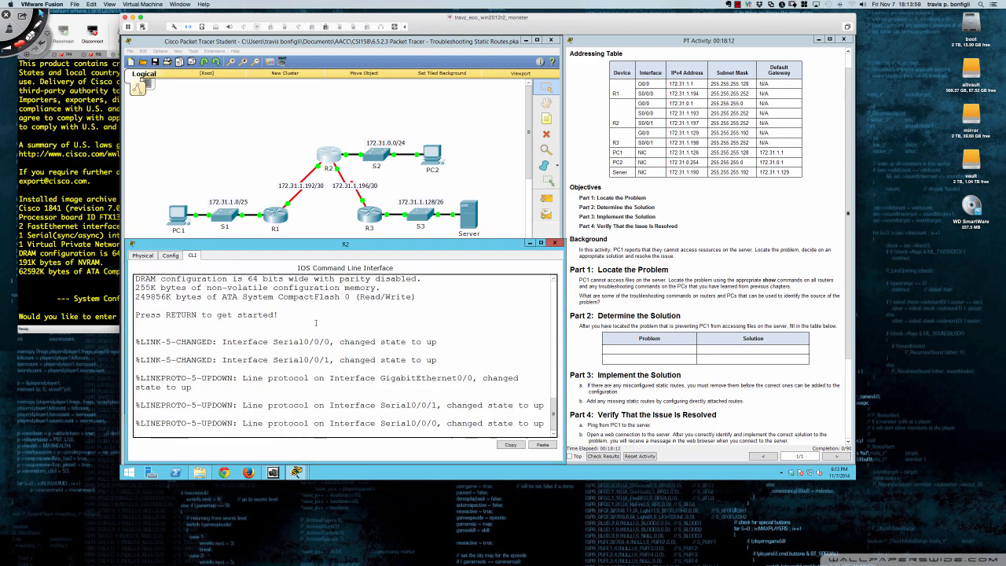
Start R2's console session and enter privileged EXEC mode
key("Return")
key("Return")
key("Return")
key("Return")
key("Return")
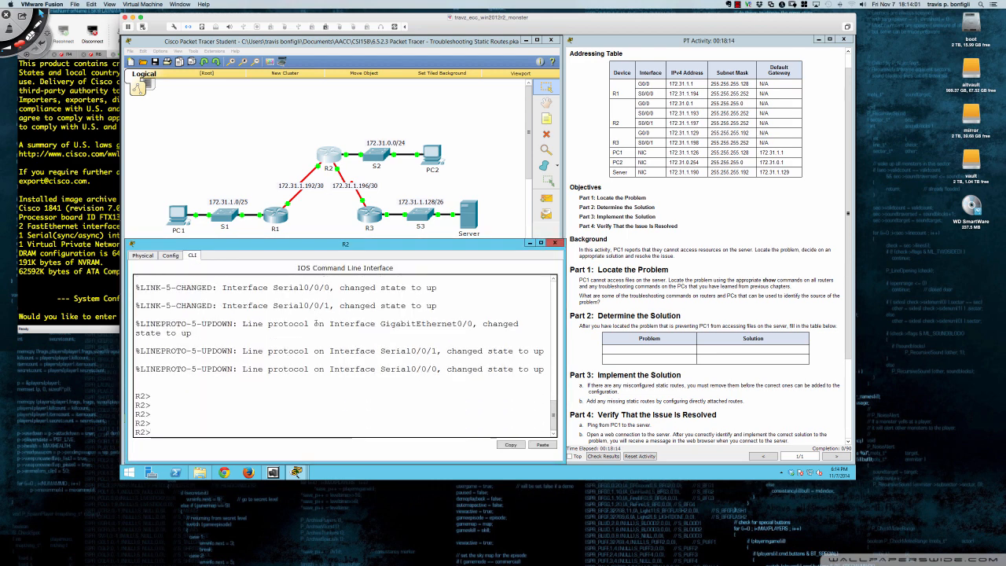
type("en")
key("Return")
key("Return")
key("Return")
key("Return")
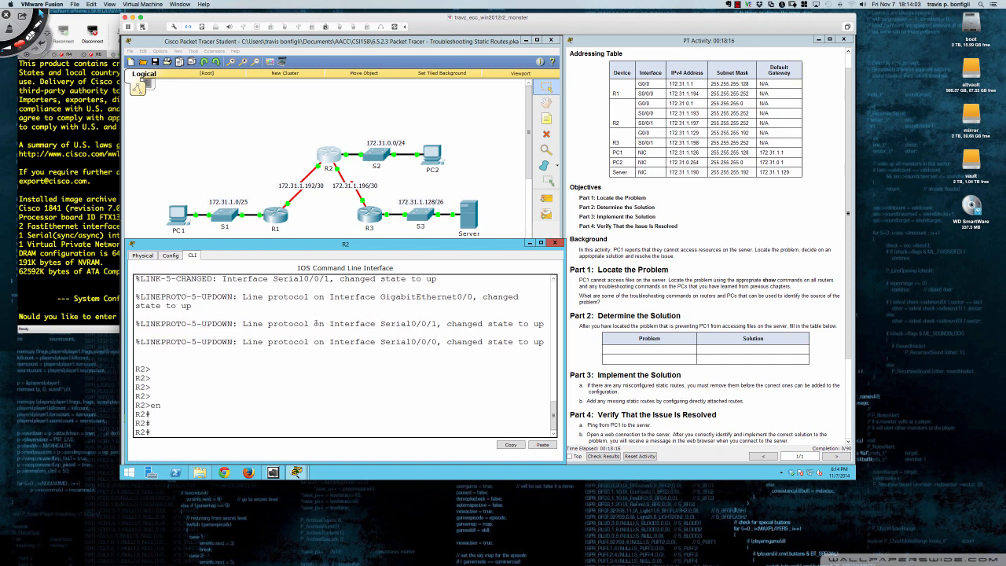
Display R2's routing table and examine the next hop of the static route to 172.31.1.128/26
type("sh ip route")
key("Return")
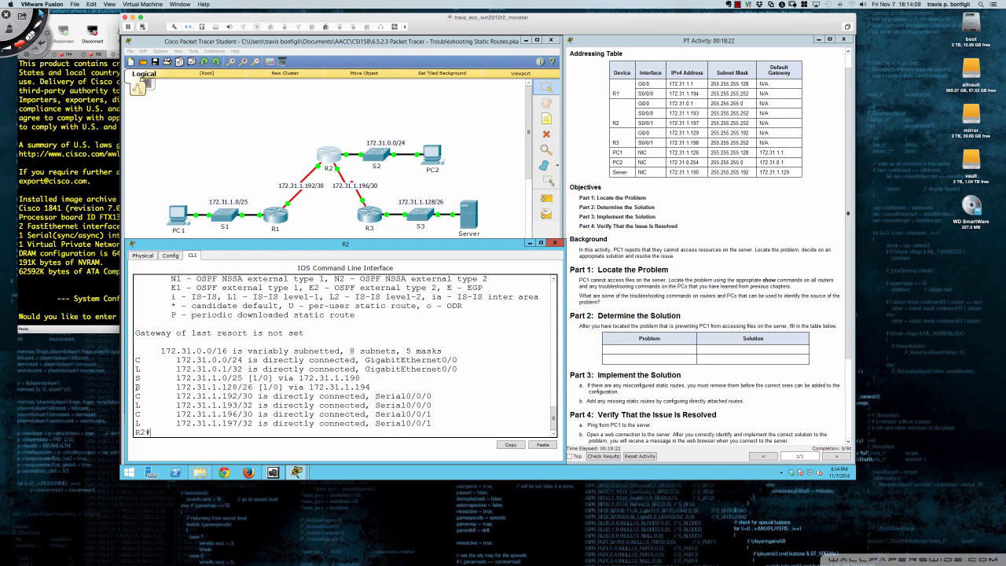
left_click_drag(137, 388, 371, 387)
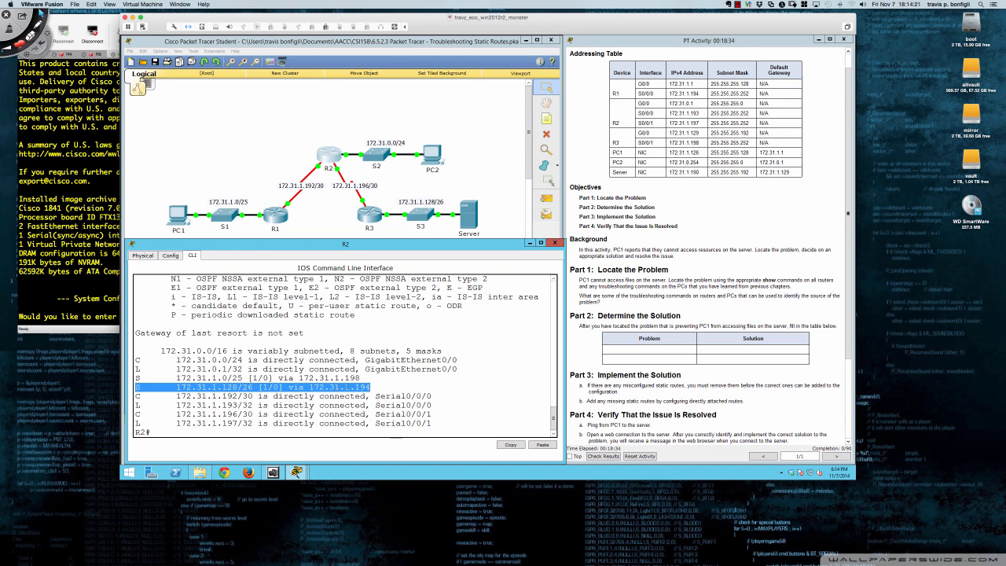
left_click(377, 387)
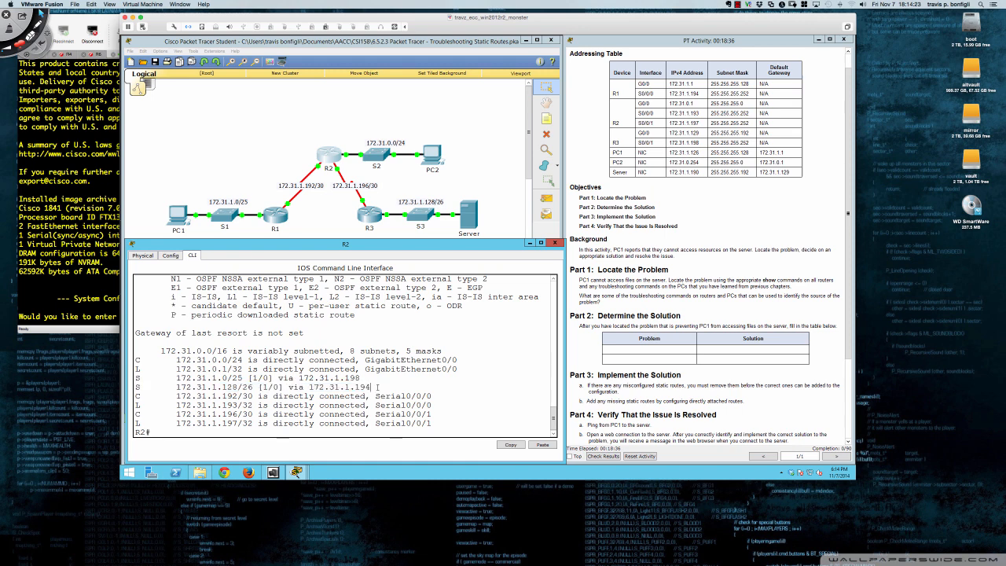
scroll(377, 387, "down", 1)
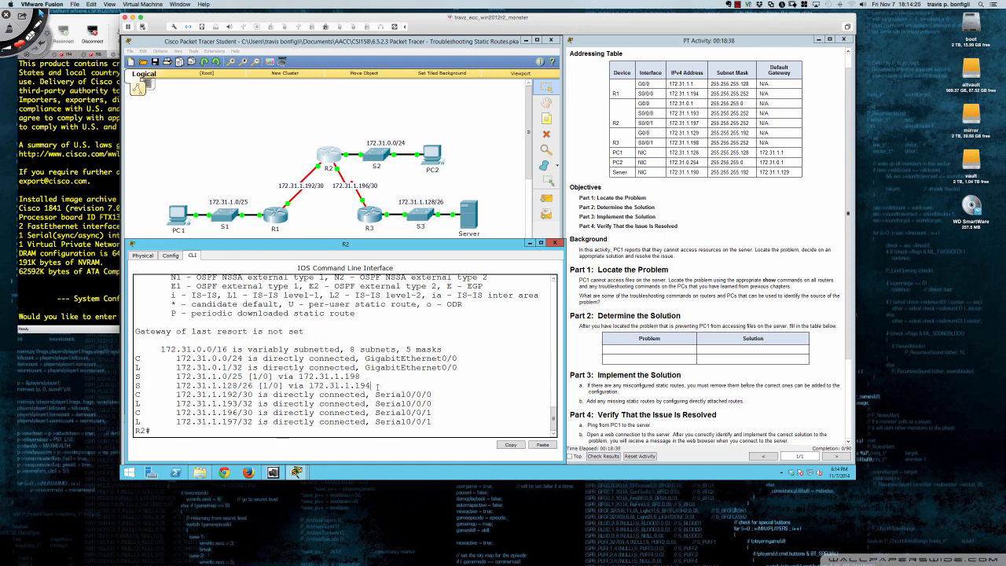
Display R2's running configuration through to its end and return to its ip route lines
type("sh run")
key("Return")
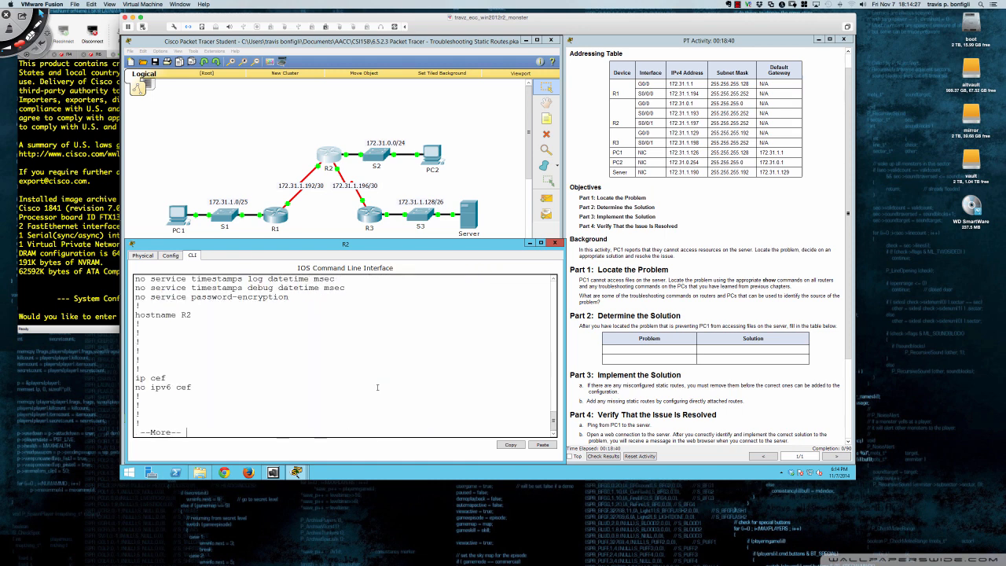
key("space")
key("space")
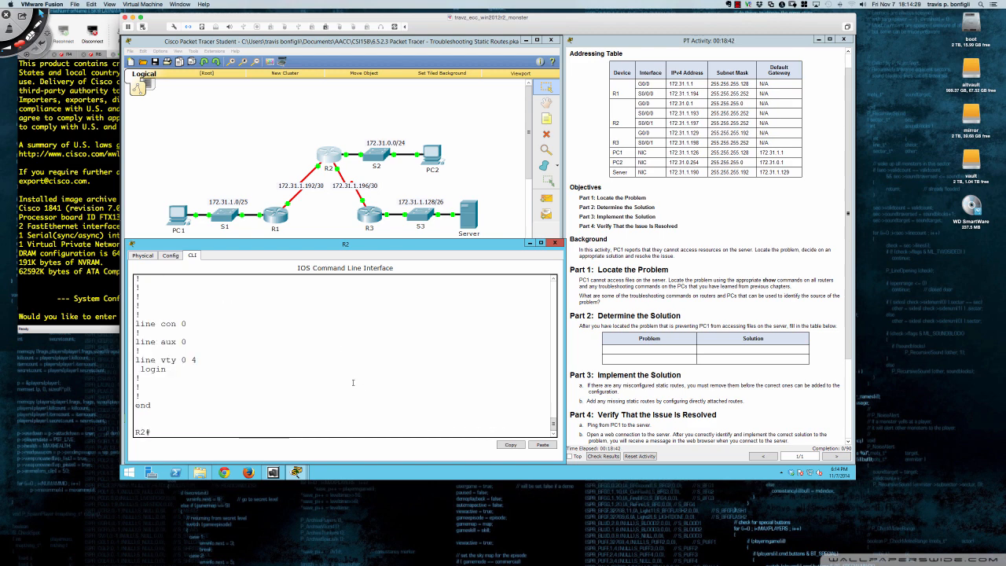
scroll(352, 382, "up", 4)
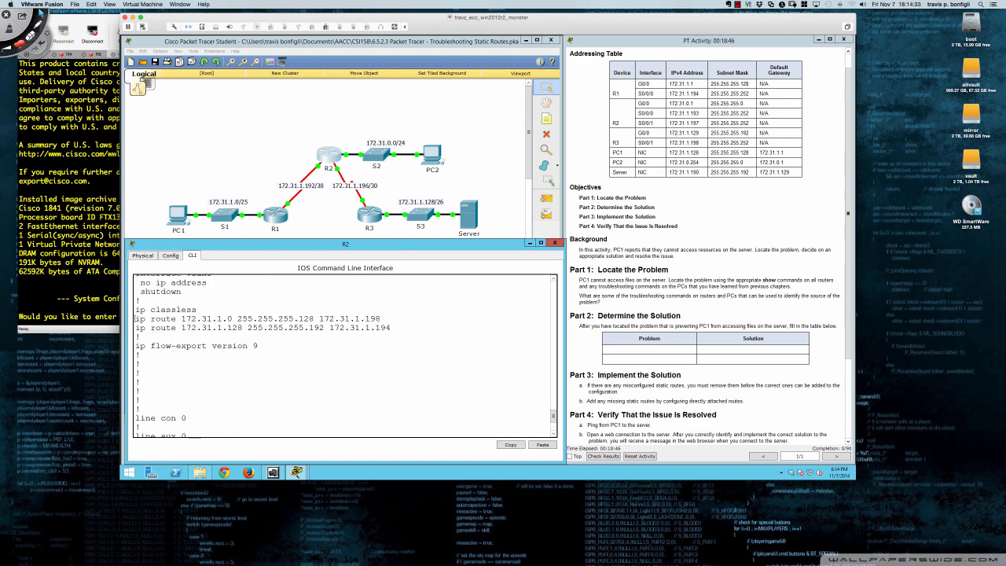
Examine the next hops of R2's static routes to 172.31.1.0 and 172.31.1.128, and return to a fresh prompt
left_click_drag(135, 319, 384, 318)
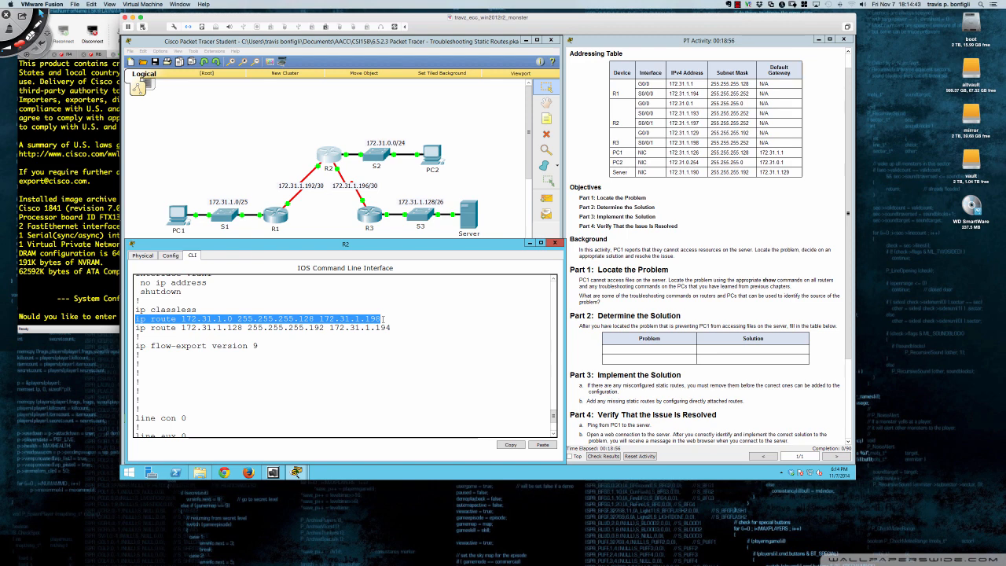
left_click(138, 326)
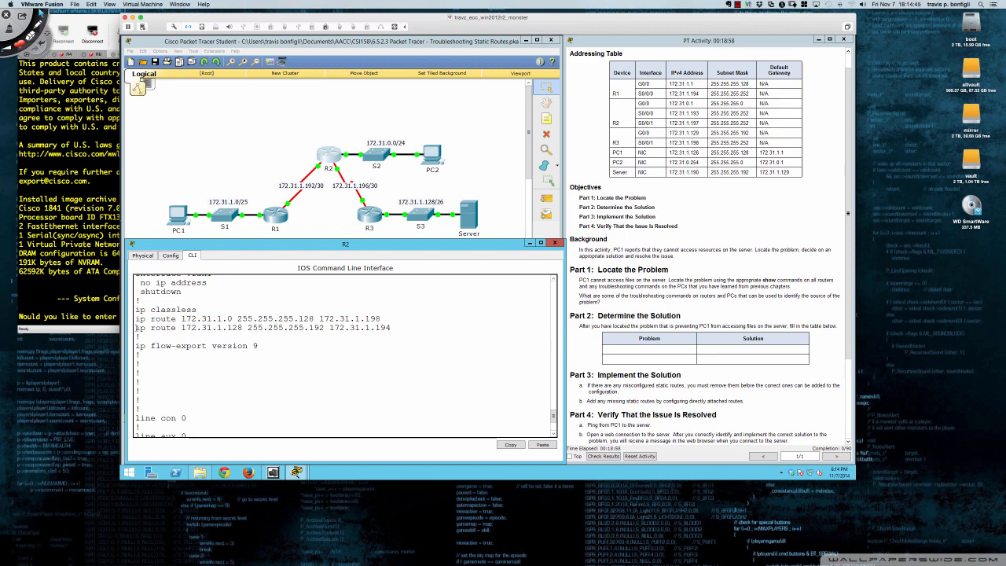
left_click_drag(138, 325, 390, 330)
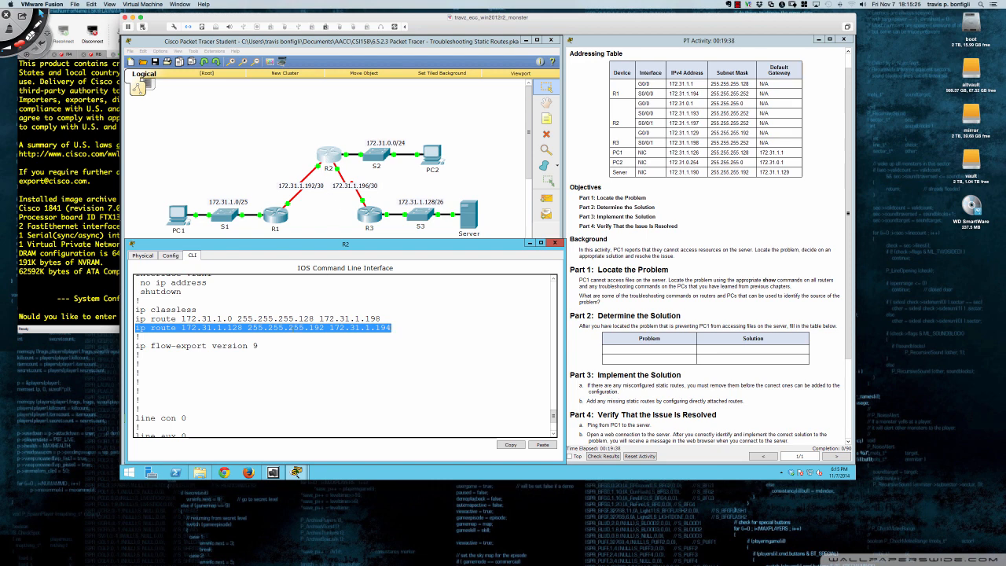
left_click(312, 351)
key("space")
key("Return")
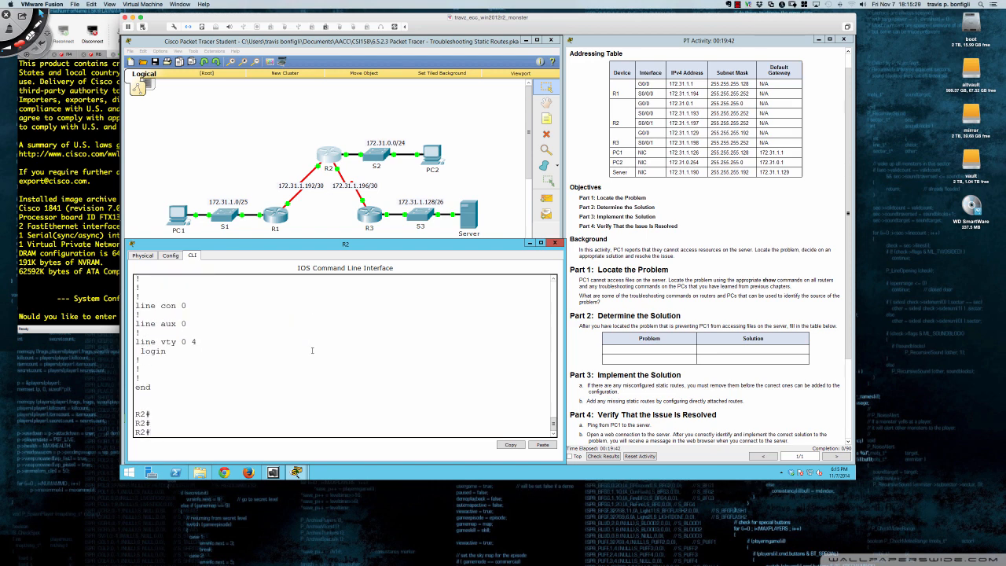
Try to remove R2's static route 172.31.1.128 255.255.255.192 172.31.1.194 from privileged EXEC mode, reusing the route line from the running configuration
type("no")
scroll(245, 341, "up", 5)
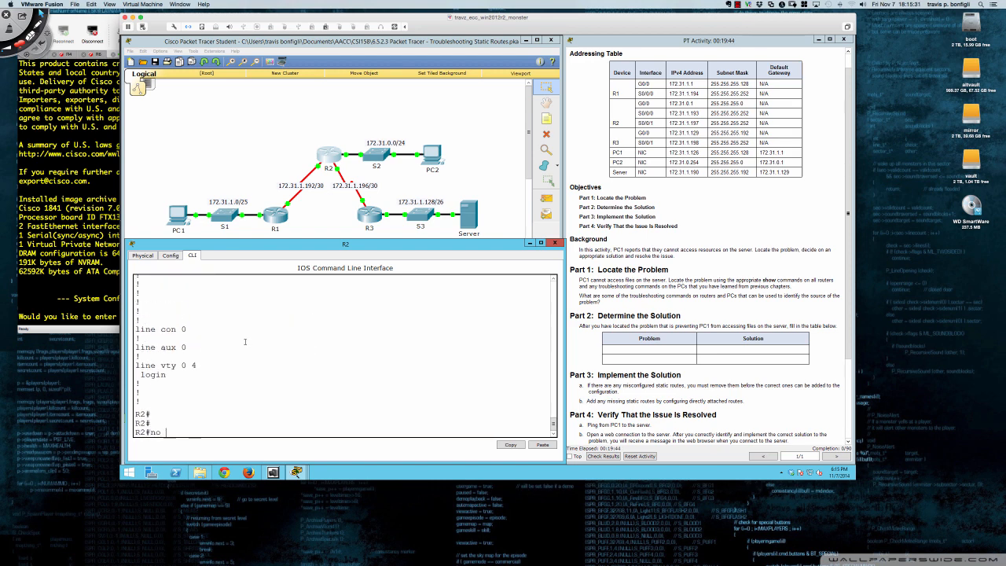
left_click_drag(136, 310, 391, 309)
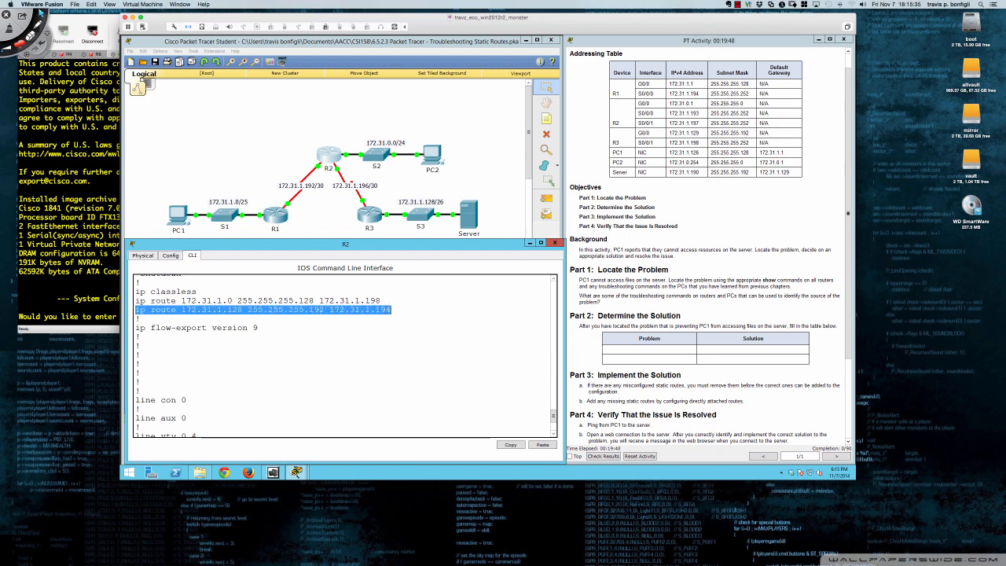
right_click(385, 310)
left_click(403, 317)
left_click(299, 392)
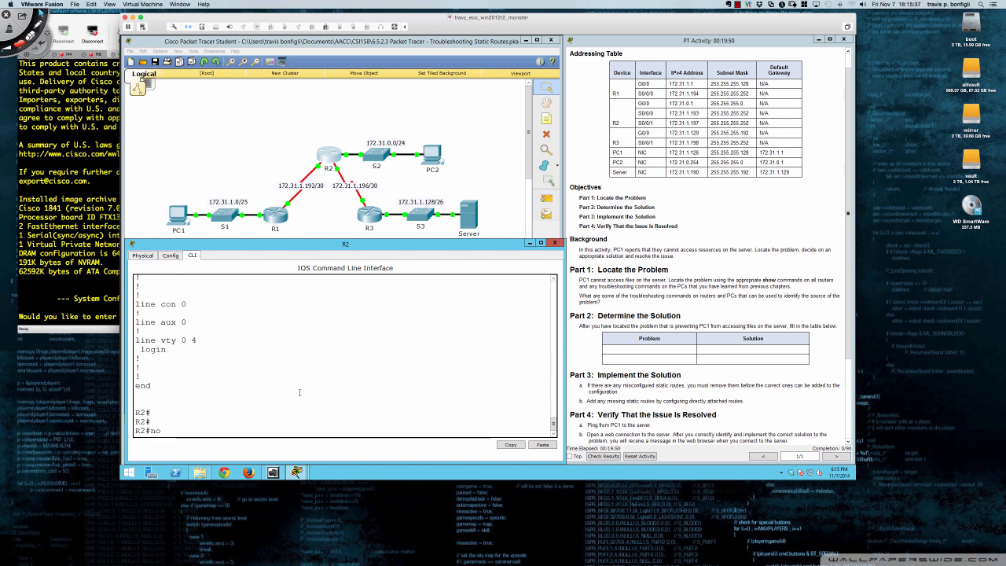
right_click(199, 430)
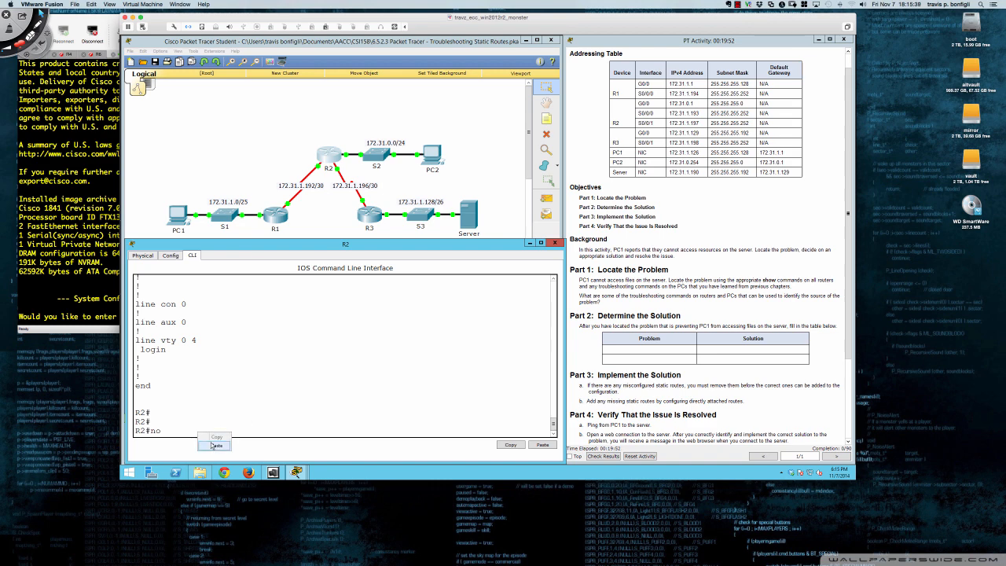
left_click(215, 446)
key("Return")
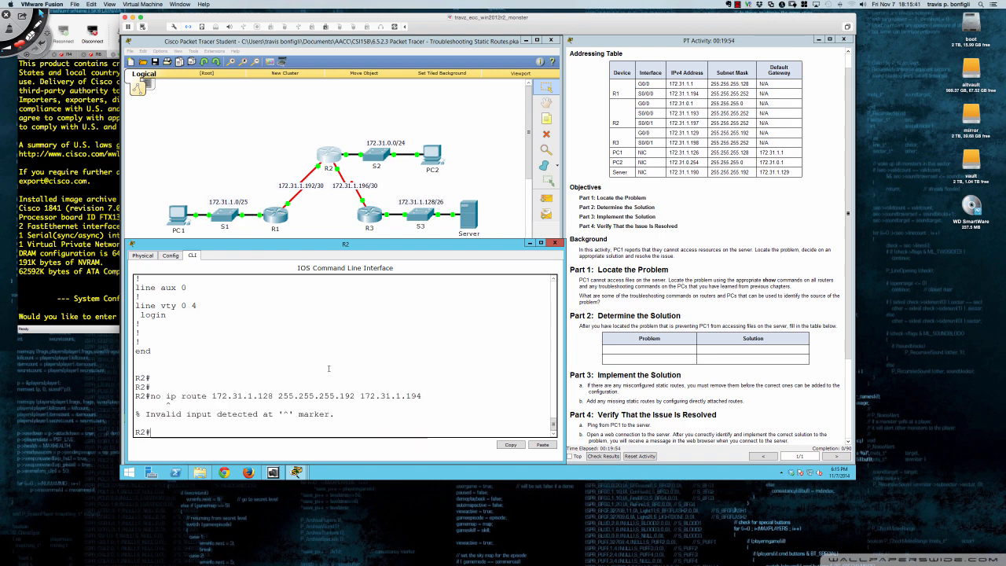
key("Up")
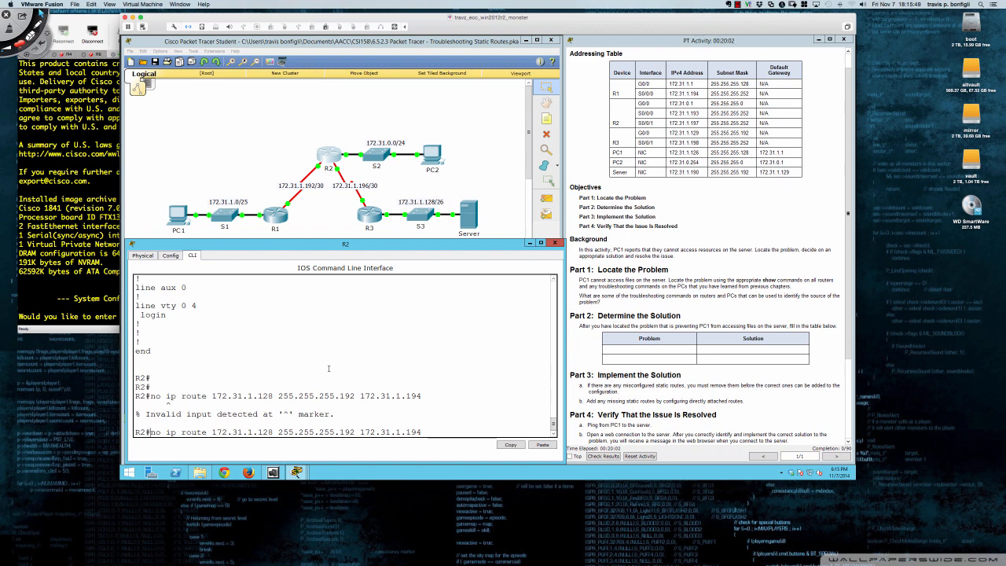
key("Return")
Enter global configuration mode on R2 and remove the static route 172.31.1.128 255.255.255.192 172.31.1.194
type("conf t")
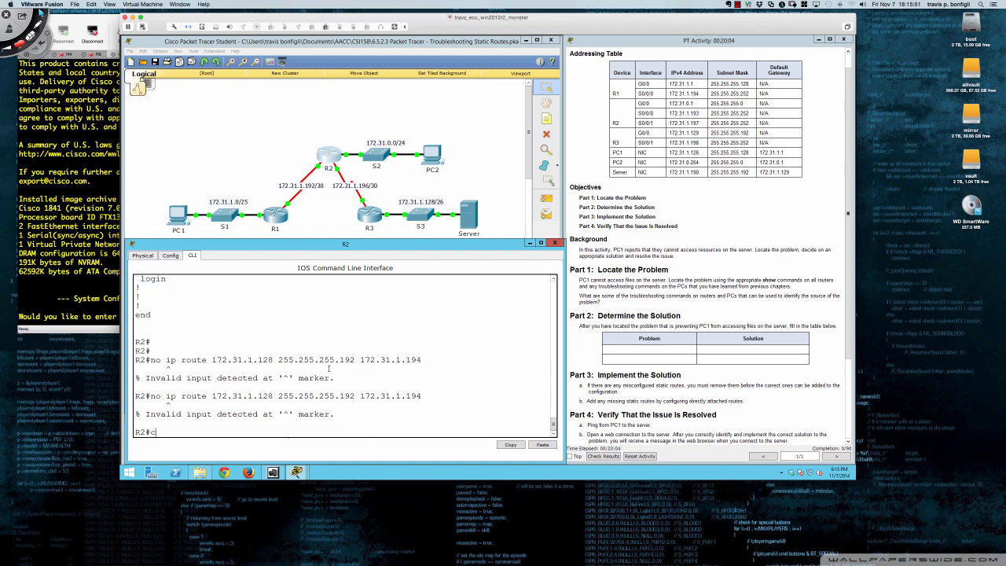
key("Return")
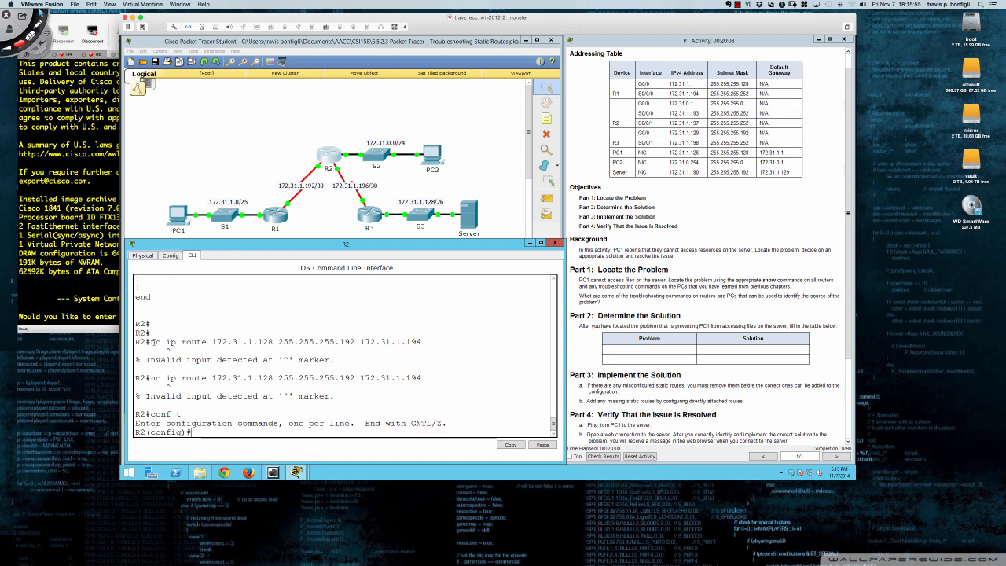
left_click_drag(151, 341, 421, 342)
right_click(421, 342)
left_click(436, 349)
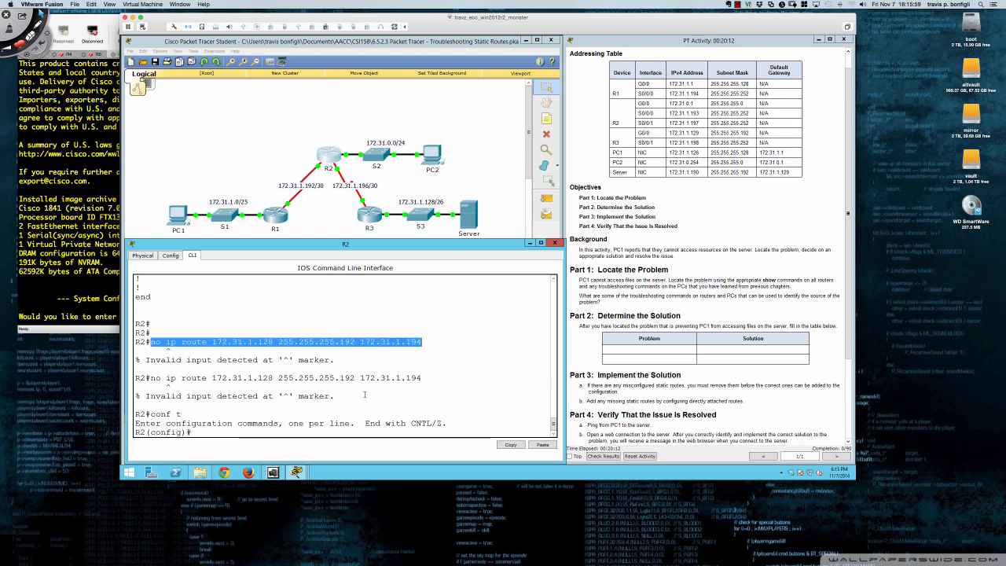
left_click(217, 428)
right_click(209, 428)
left_click(224, 444)
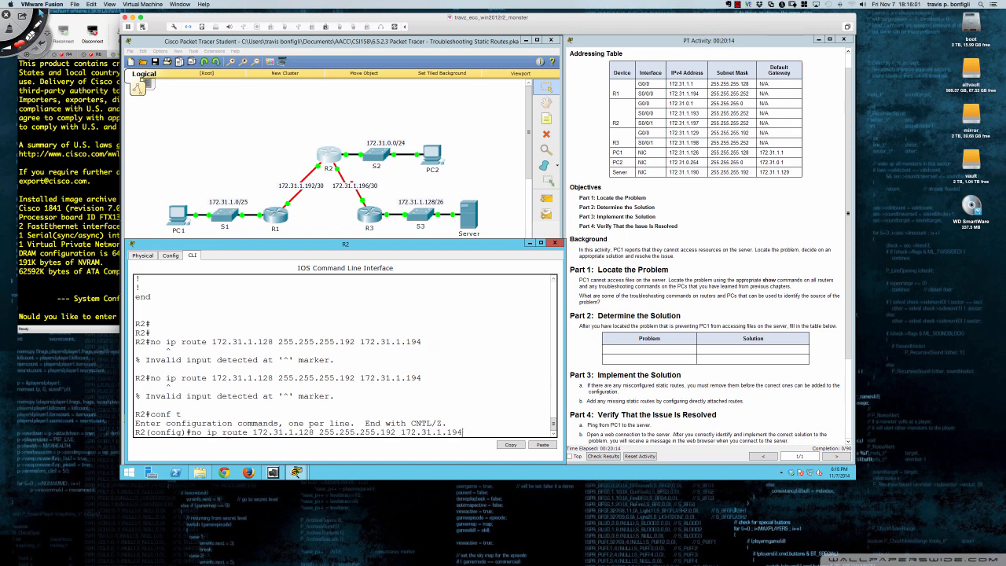
key("Return")
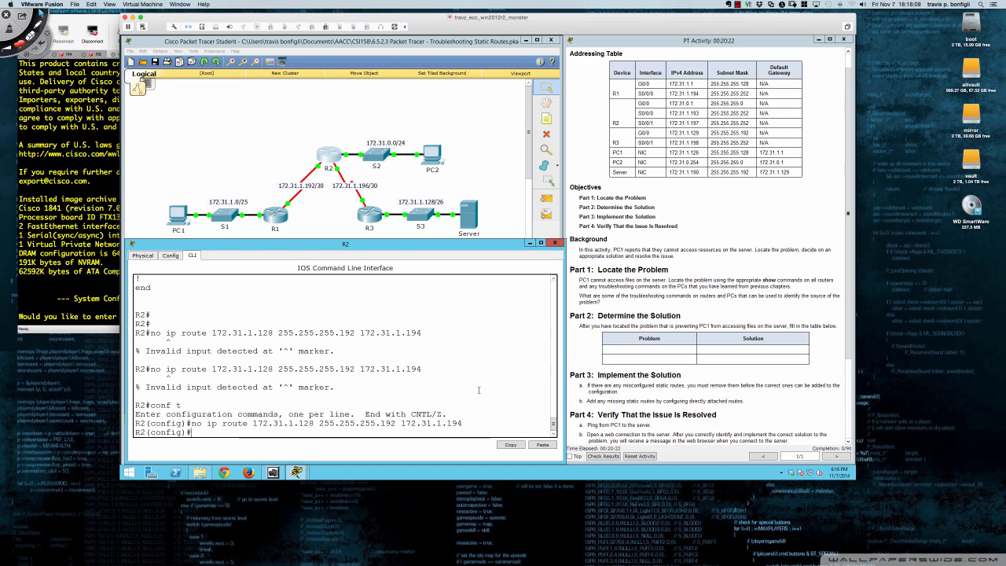
Add a static route on R2 to 172.31.1.128 255.255.255.192 using exit interface s0/0/1
type("ip route 172.31.1.12")
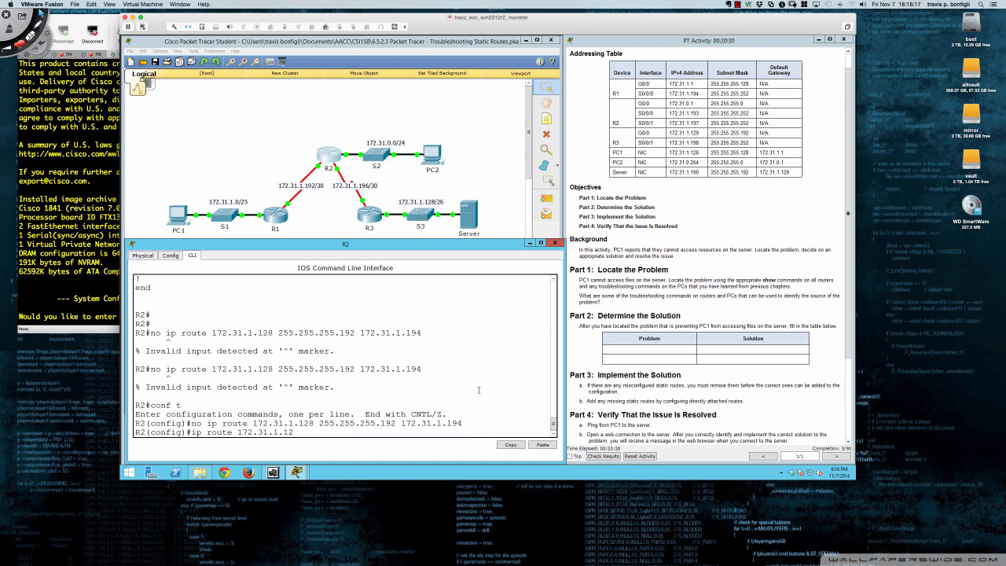
type("8 255.255.255.192")
scroll(649, 351, "down", 3)
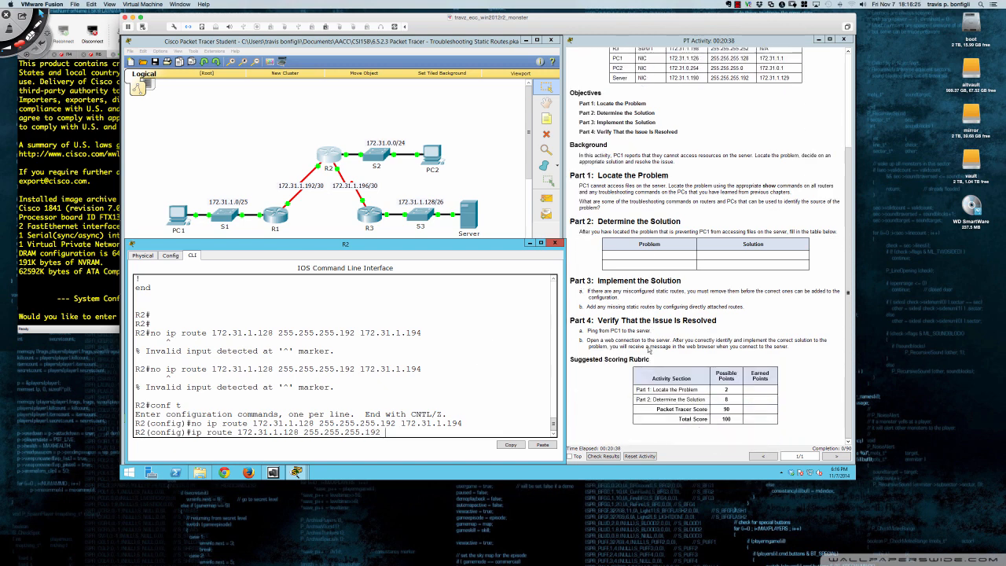
scroll(649, 350, "up", 2)
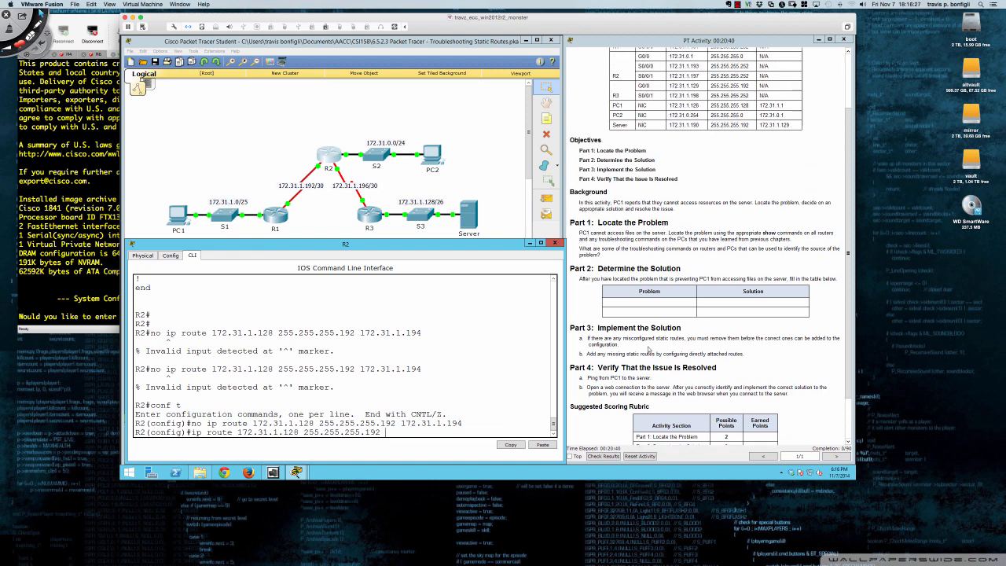
scroll(650, 350, "up", 1)
scroll(649, 351, "up", 2)
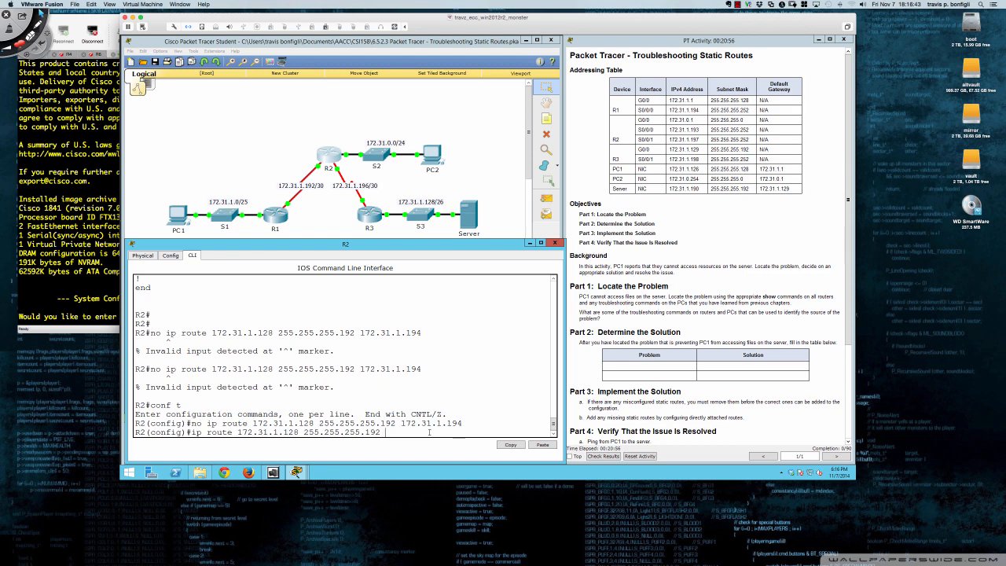
type("s0/0/0")
key("BackSpace")
type("1")
key("Return")
key("Return")
key("Return")
key("Return")
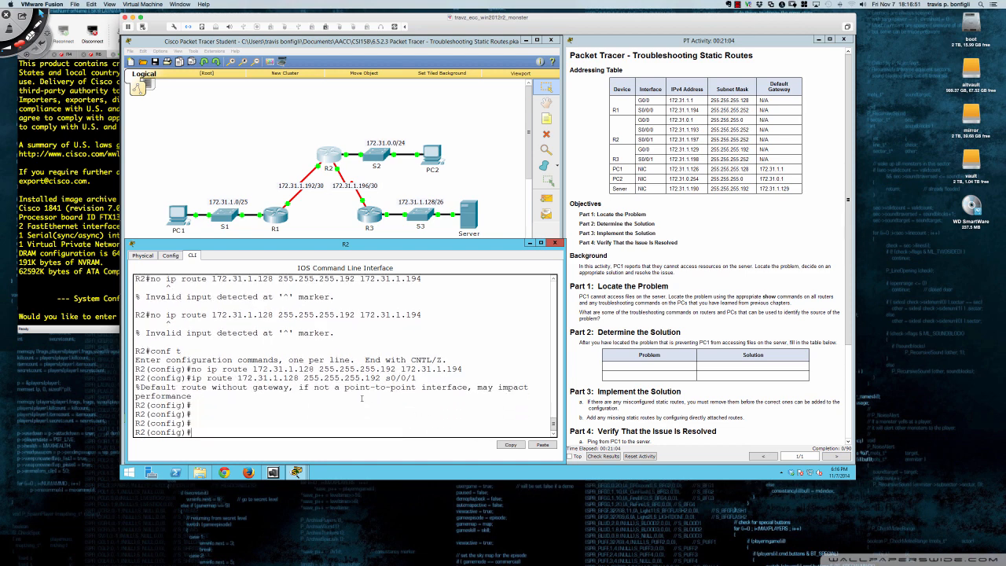
Trace the route from PC1's command prompt to the server at 172.31.1.190, and close the PC1 window
left_click(174, 215)
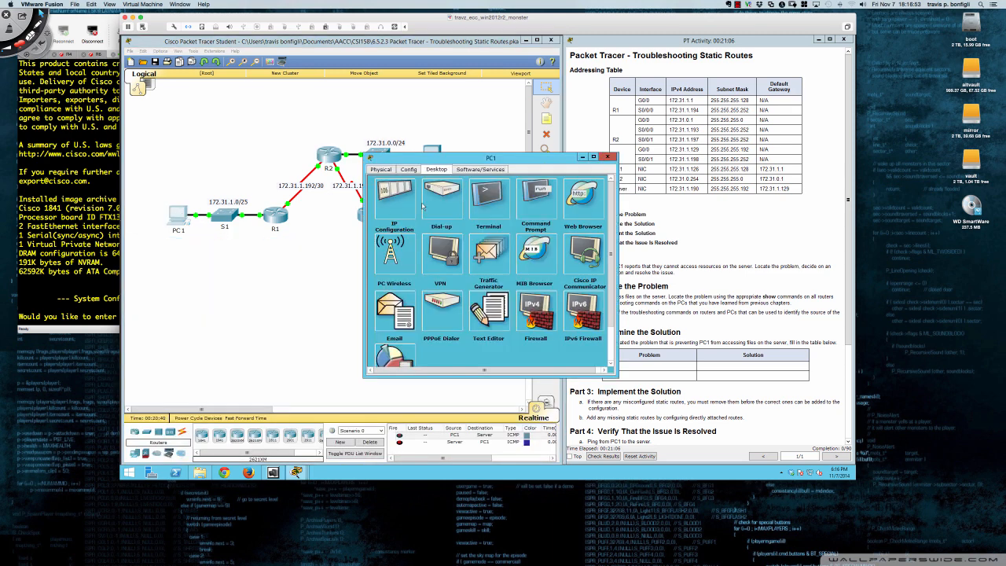
left_click(536, 200)
key("Return")
key("Return")
key("Return")
key("Return")
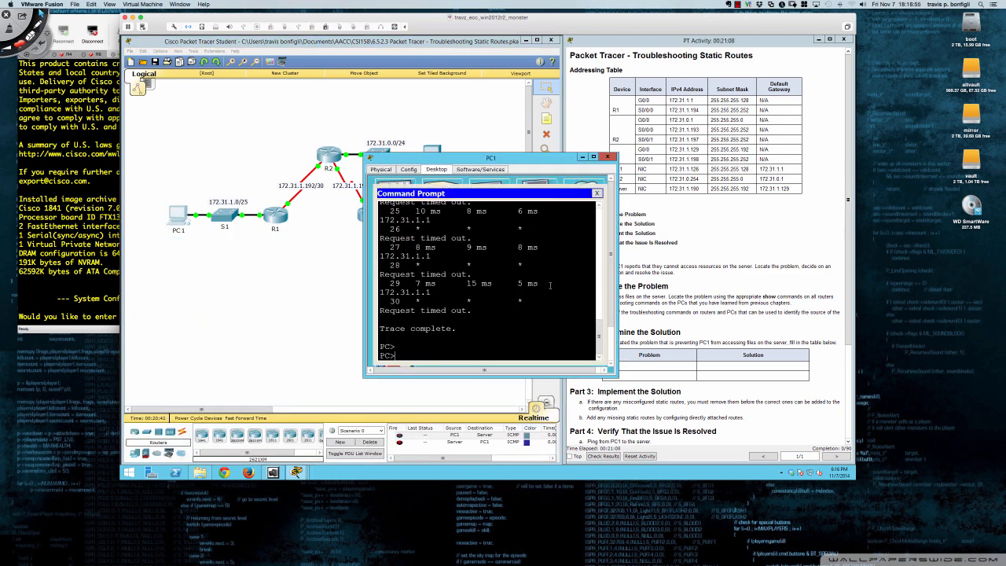
key("Up")
key("Return")
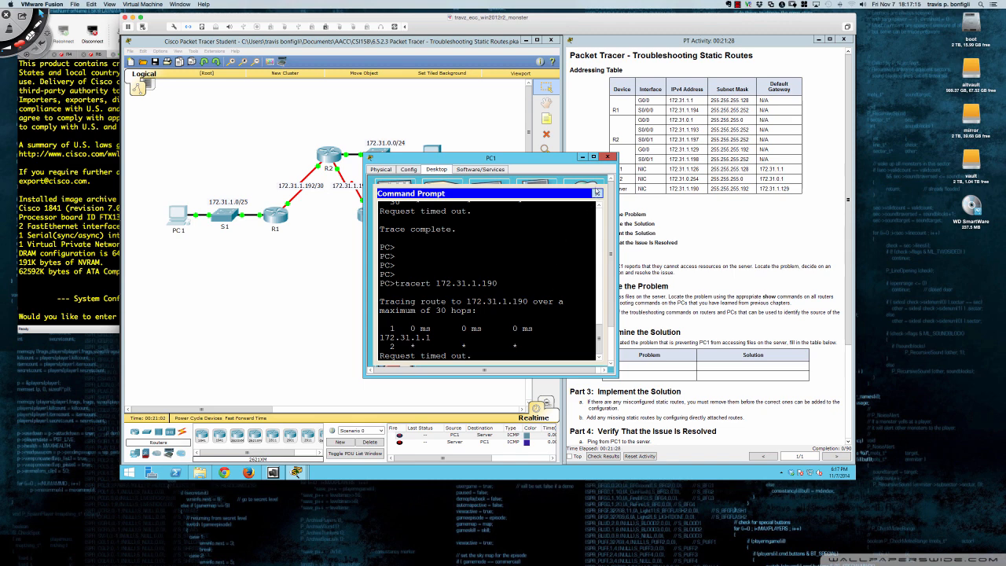
left_click(607, 157)
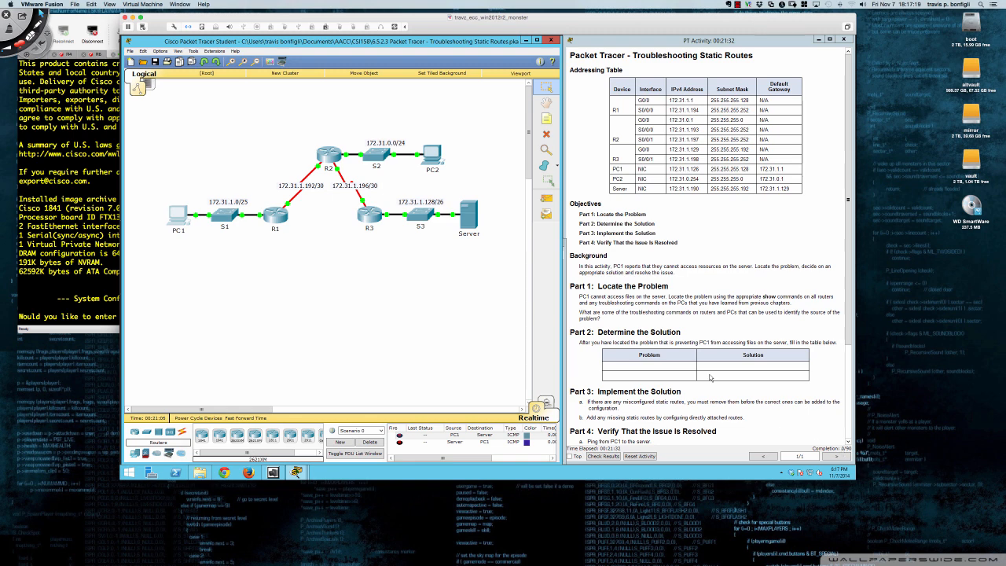
Remove R2's static route to 172.31.1.128 255.255.255.192 that uses exit interface s0/0/1
left_click(331, 154)
key("Return")
key("Return")
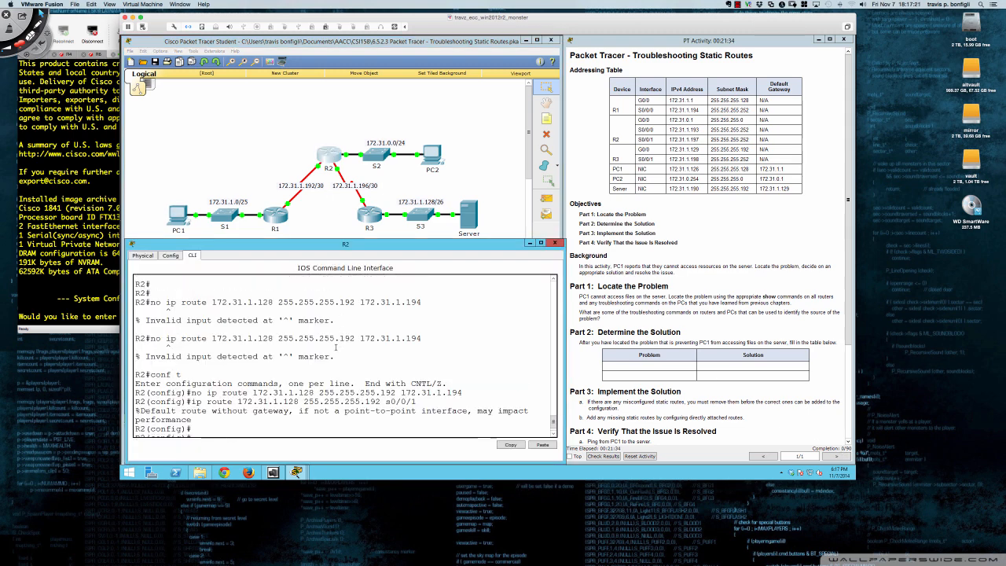
scroll(353, 363, "up", 1)
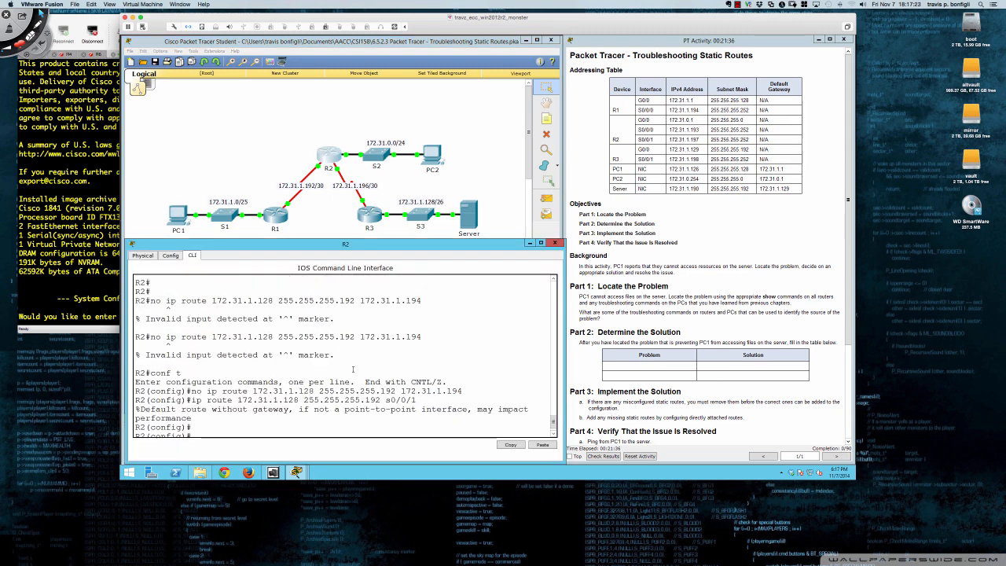
scroll(353, 369, "down", 1)
key("Up")
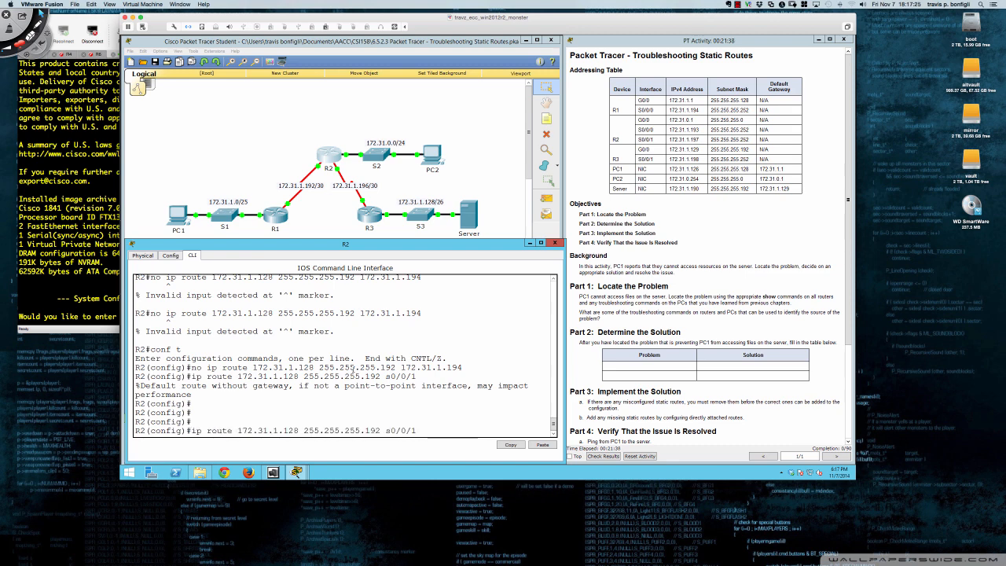
key("ctrl+a")
type("no")
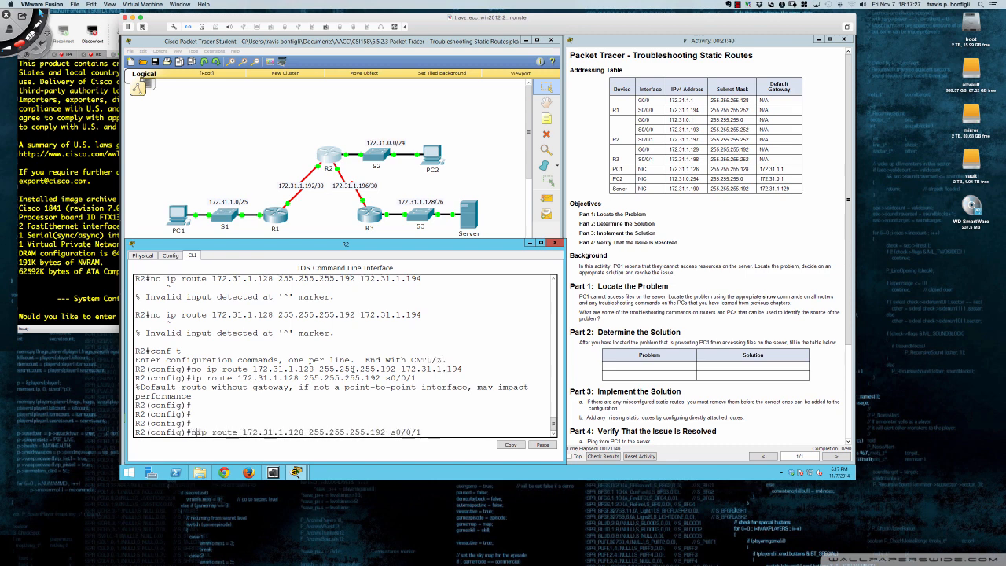
key("Return")
Add a static route on R2 to 172.31.1.128 255.255.255.192 with next hop 172.31.1.198
key("Up")
key("Up")
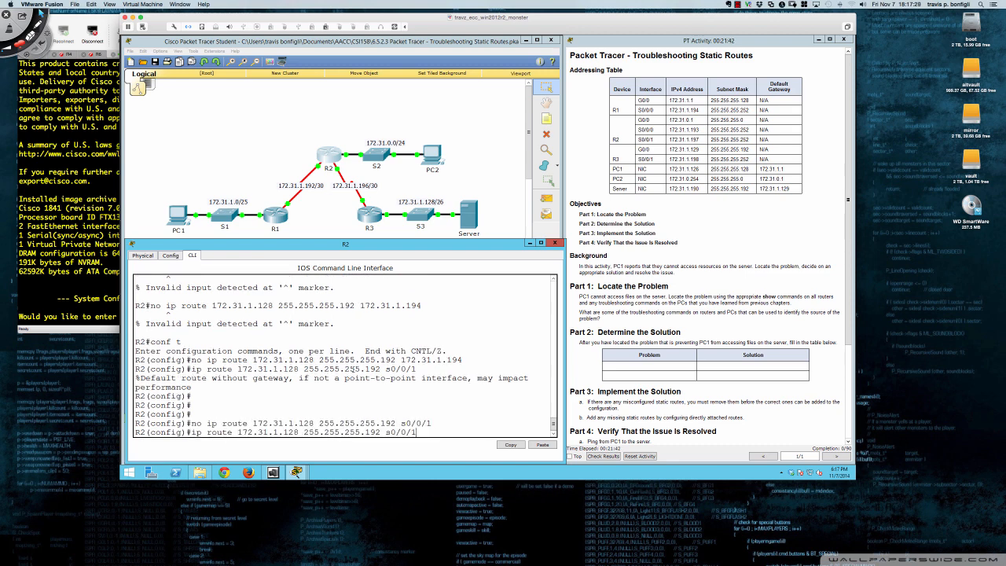
key("BackSpace")
key("BackSpace")
key("BackSpace")
type("172.31.1.198")
key("Return")
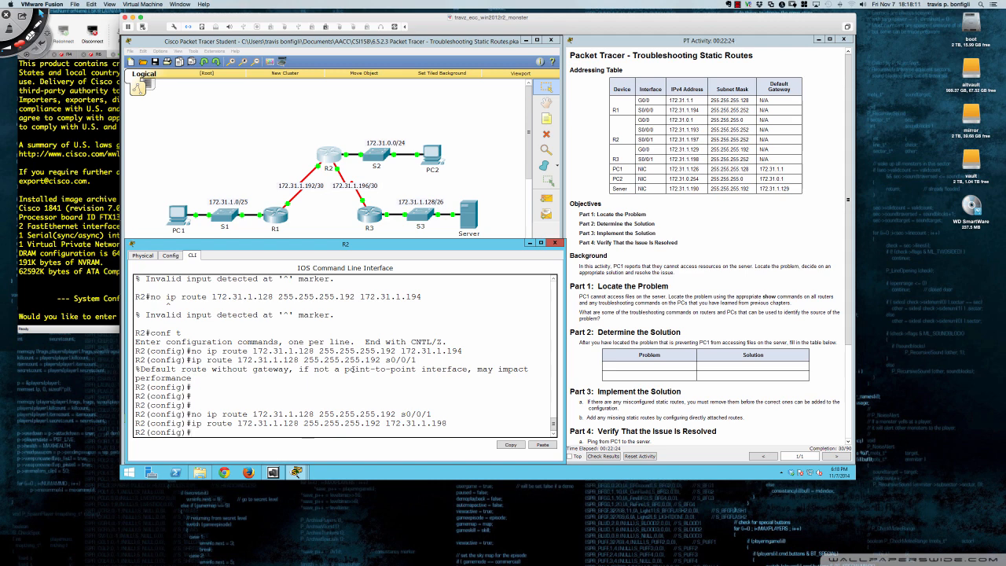
Review the activity's verification instructions, and restart PC1's trace to 172.31.1.190 after stopping the one still running
scroll(590, 370, "down", 3)
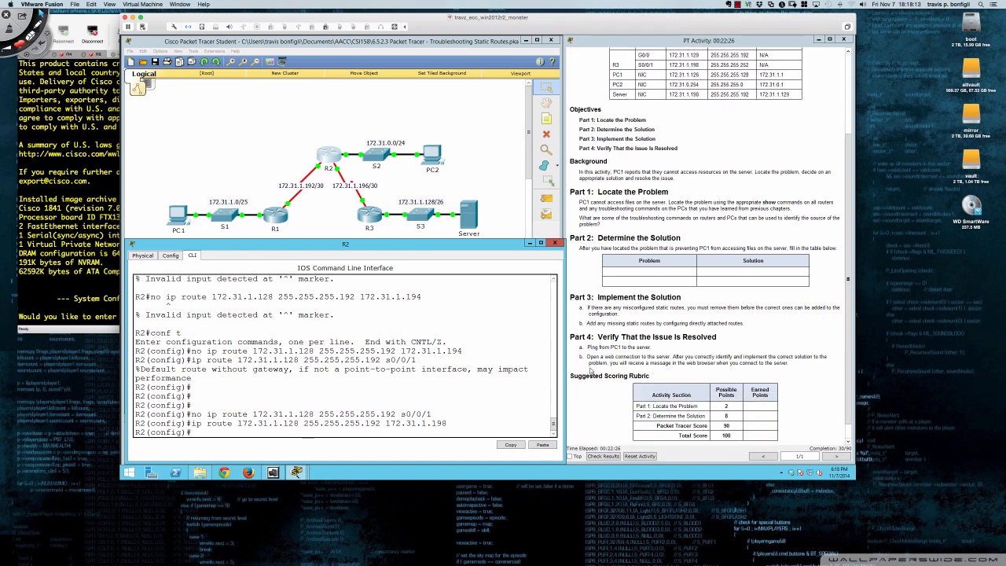
scroll(591, 370, "up", 3)
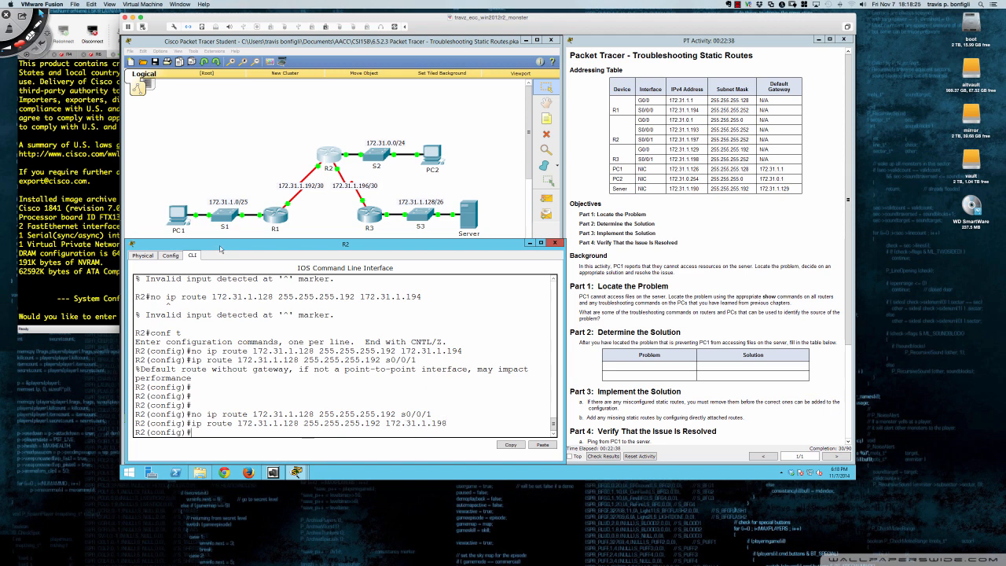
left_click(184, 217)
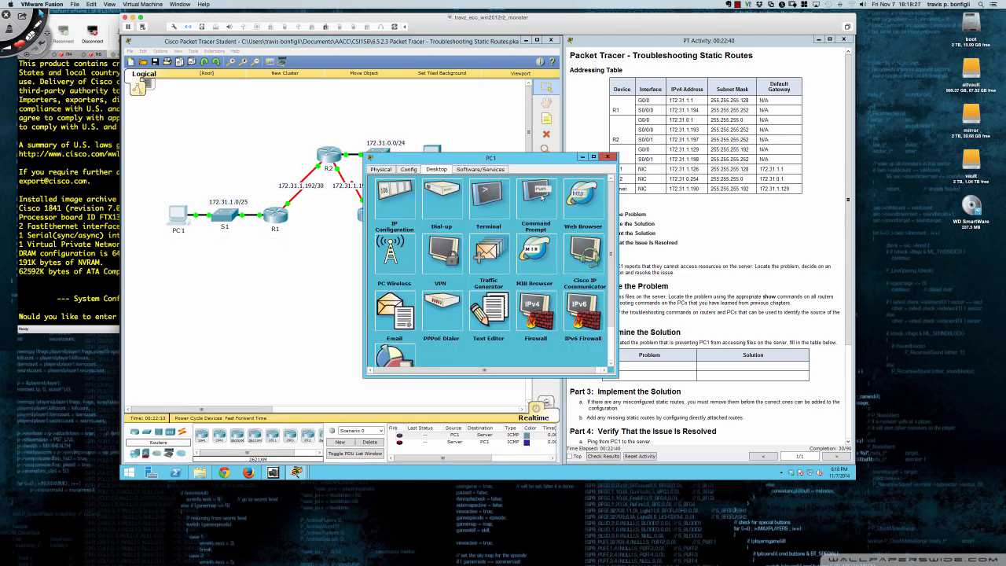
left_click(536, 197)
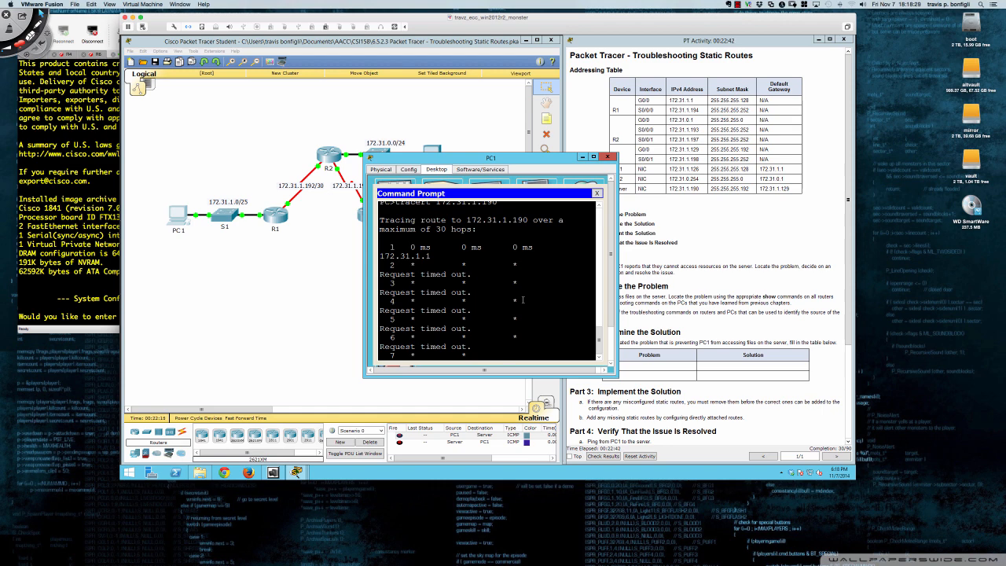
key("ctrl+c")
key("Return")
key("Return")
key("Return")
key("Return")
key("Up")
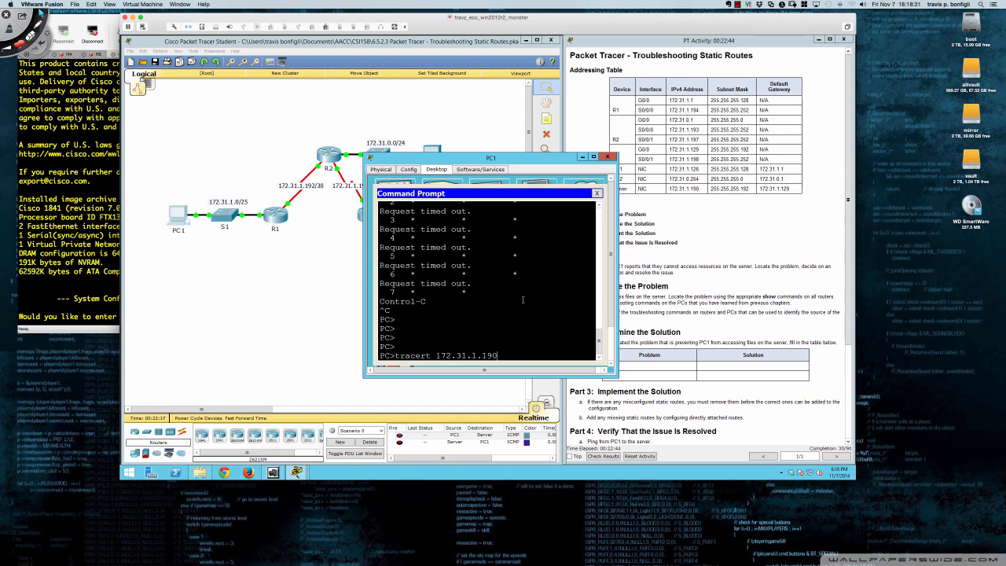
key("Return")
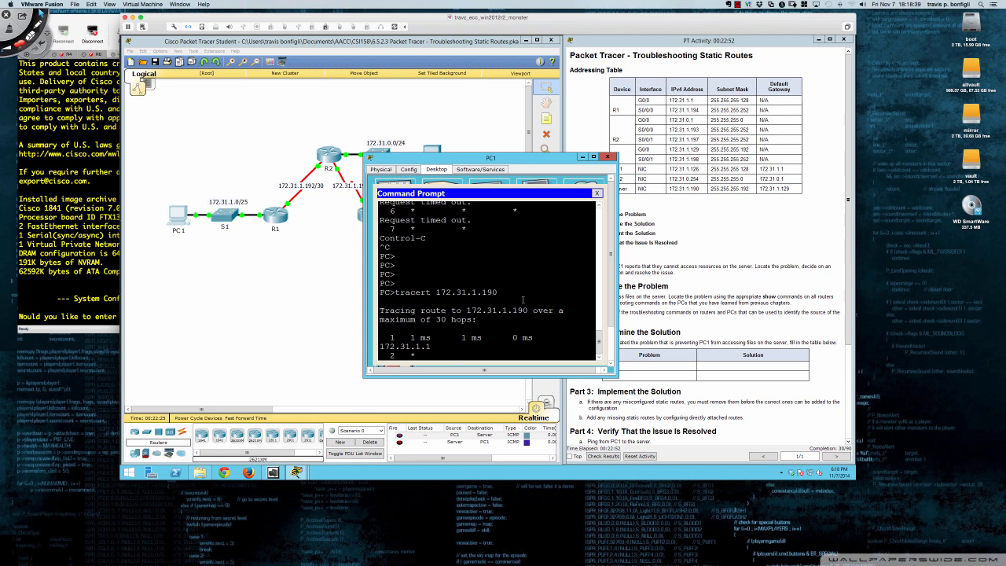
left_click(608, 156)
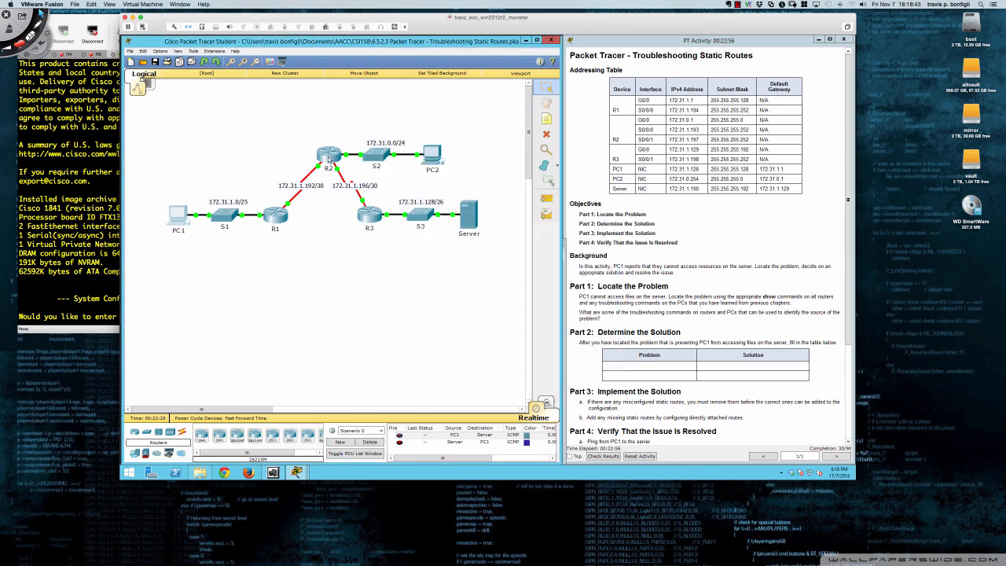
Return to R2's command line and display its IP routing table from global configuration mode
left_click(374, 217)
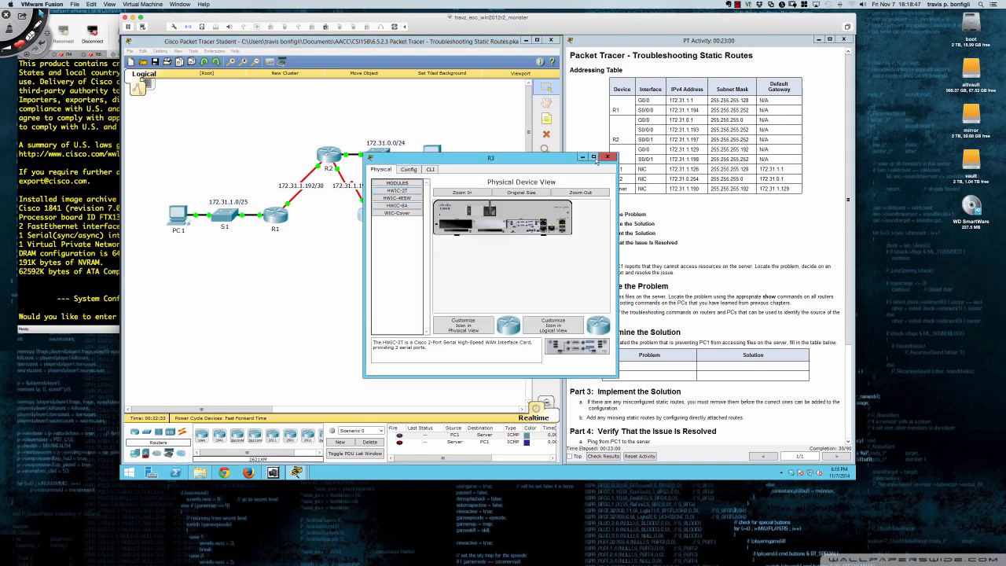
left_click(608, 156)
left_click(322, 153)
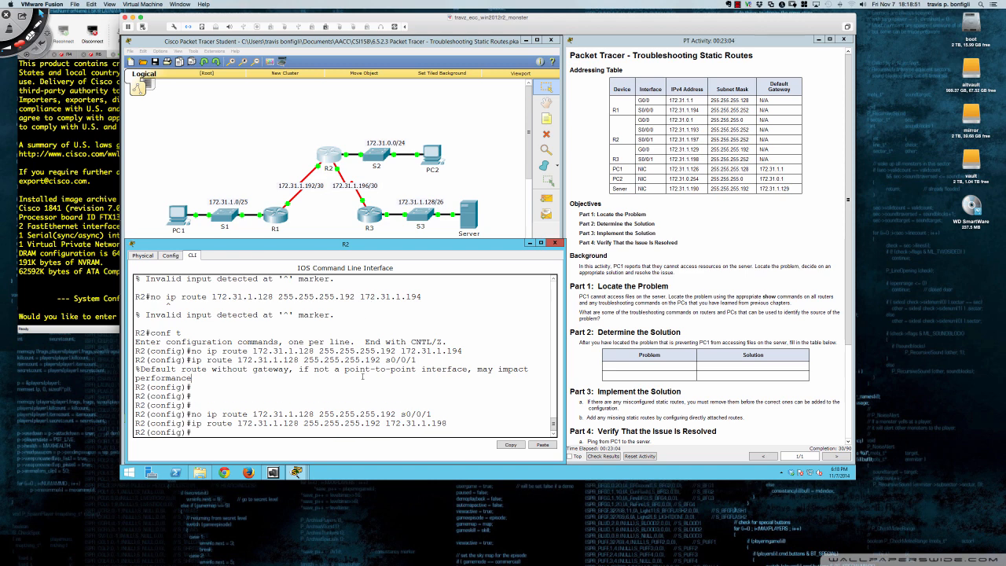
key("Return")
key("Return")
key("Return")
type("do sh")
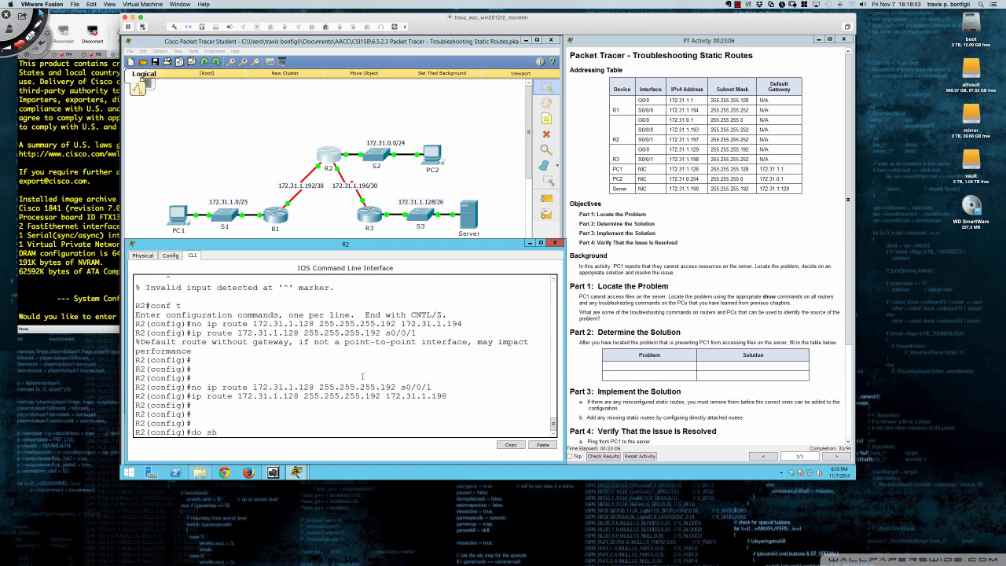
type(" ip route")
key("Return")
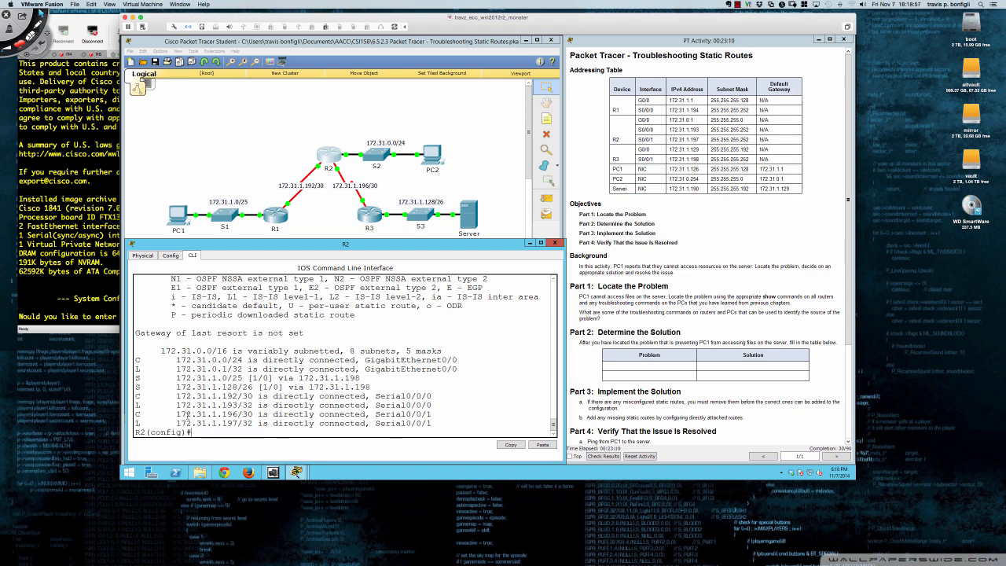
Examine the static entry for 172.31.1.128/26 in R2's routing table and return to a fresh prompt
left_click_drag(138, 387, 372, 386)
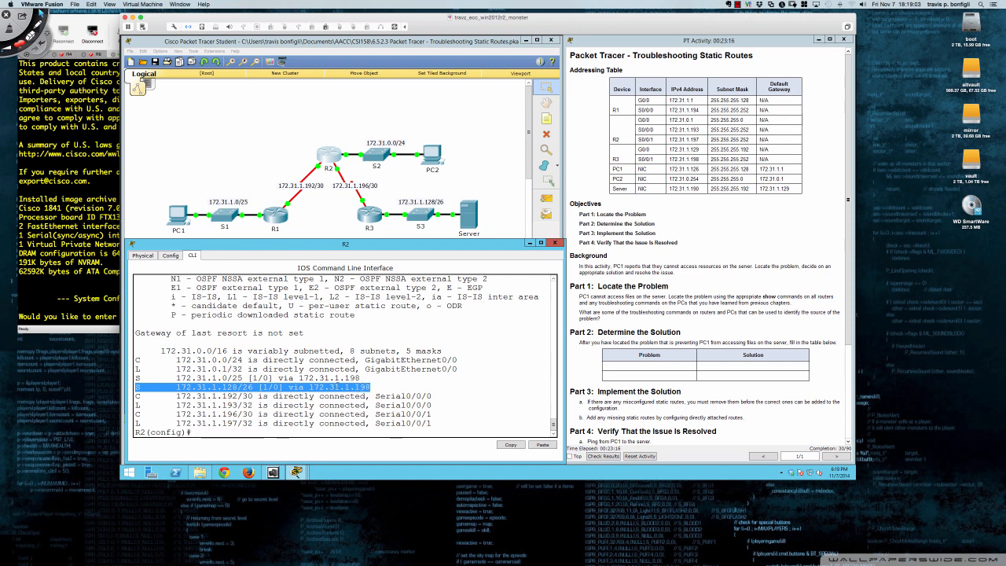
left_click(376, 386)
key("Return")
key("Return")
key("Return")
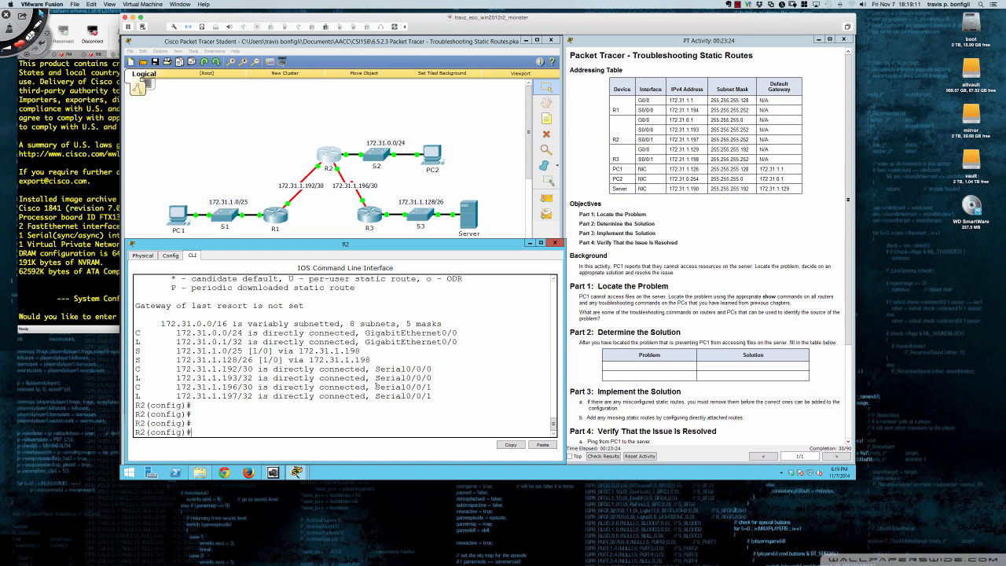
Display R2's running configuration from global configuration mode through its ip route lines and return to the prompt
type("do sh run")
key("Return")
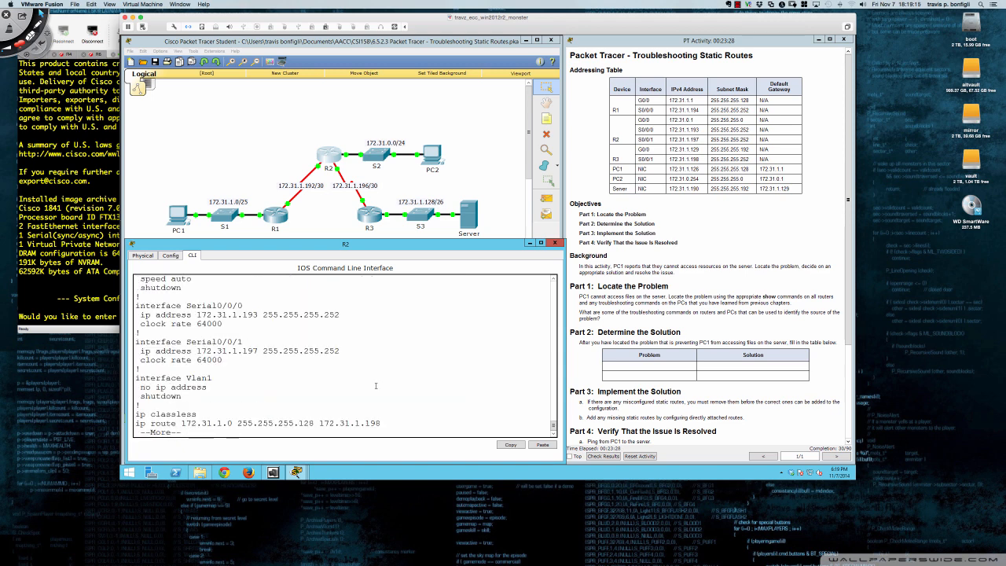
key("Return")
key("Return")
key("Return")
key("Return")
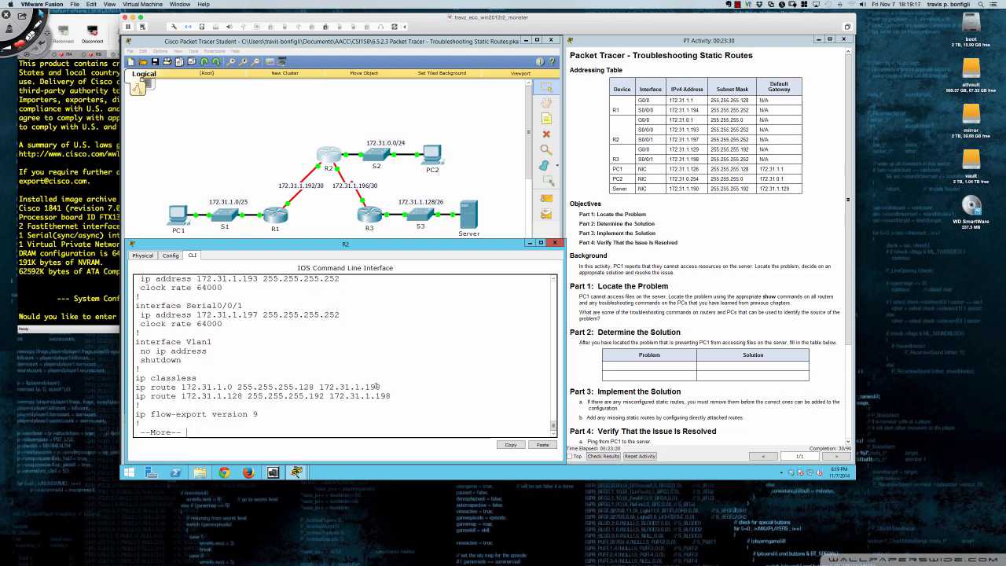
key("Return")
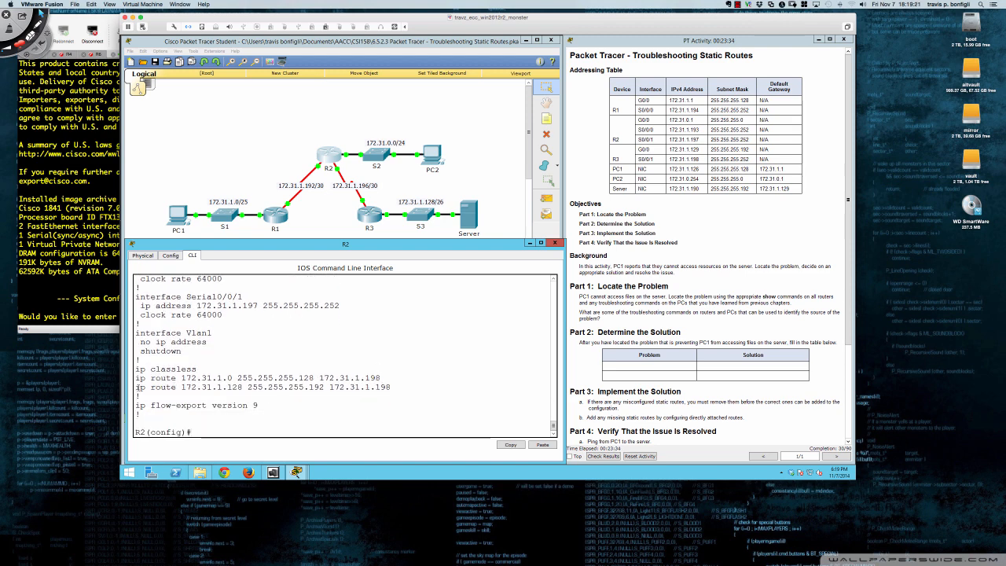
Examine R2's two ip route lines, focusing on the next hop of the route to 172.31.1.0
left_click_drag(137, 387, 391, 388)
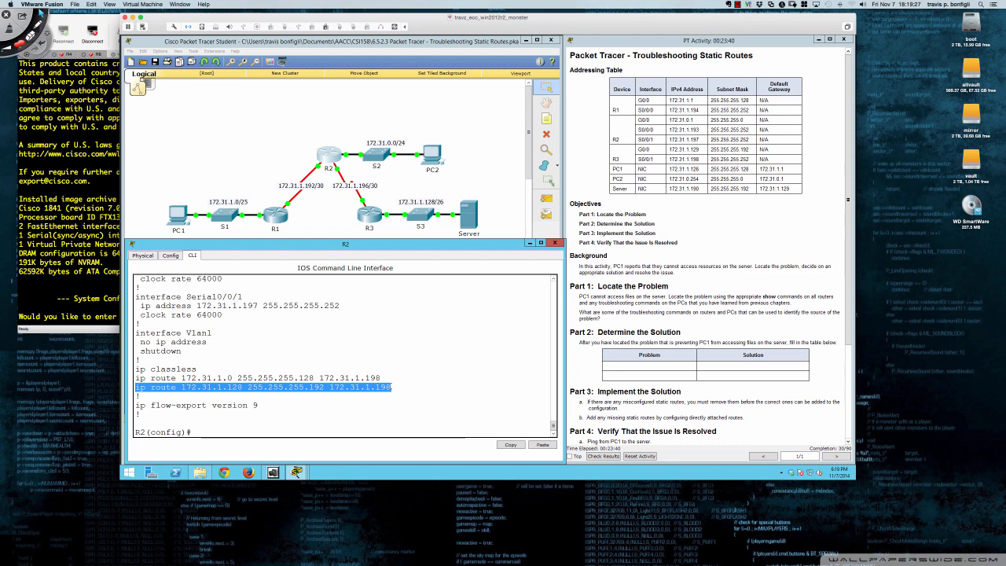
left_click(174, 378)
left_click_drag(136, 378, 381, 378)
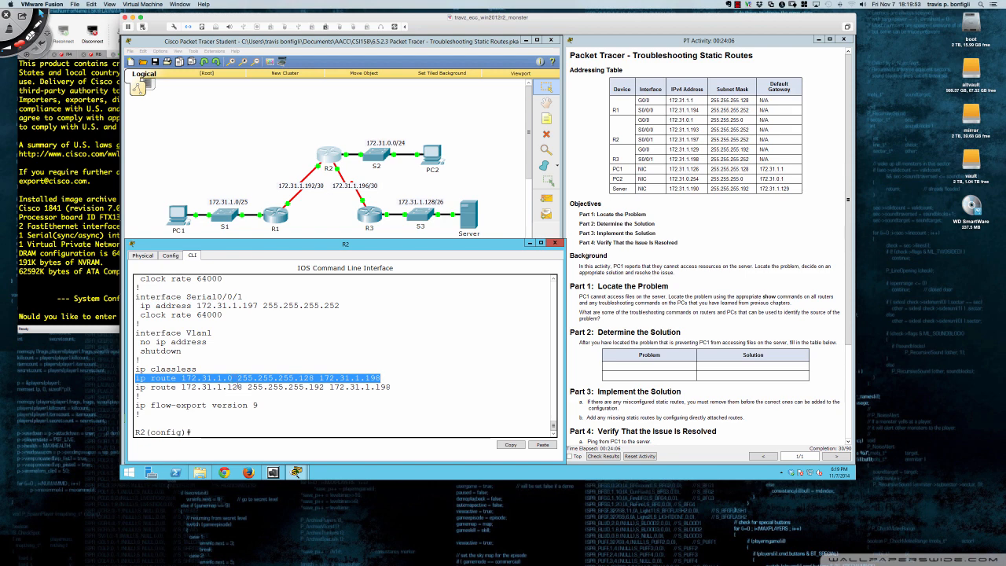
left_click(383, 377)
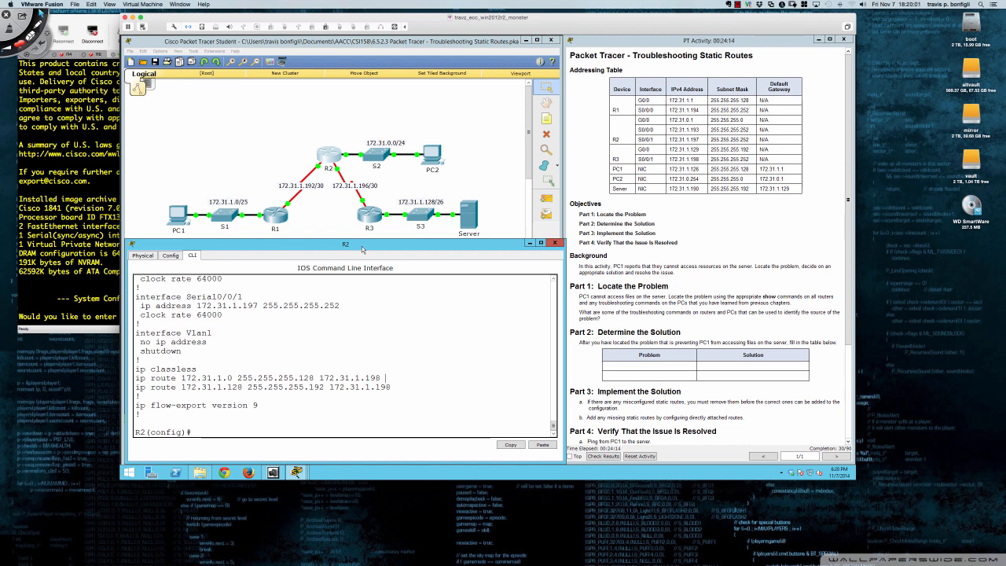
left_click_drag(318, 377, 382, 378)
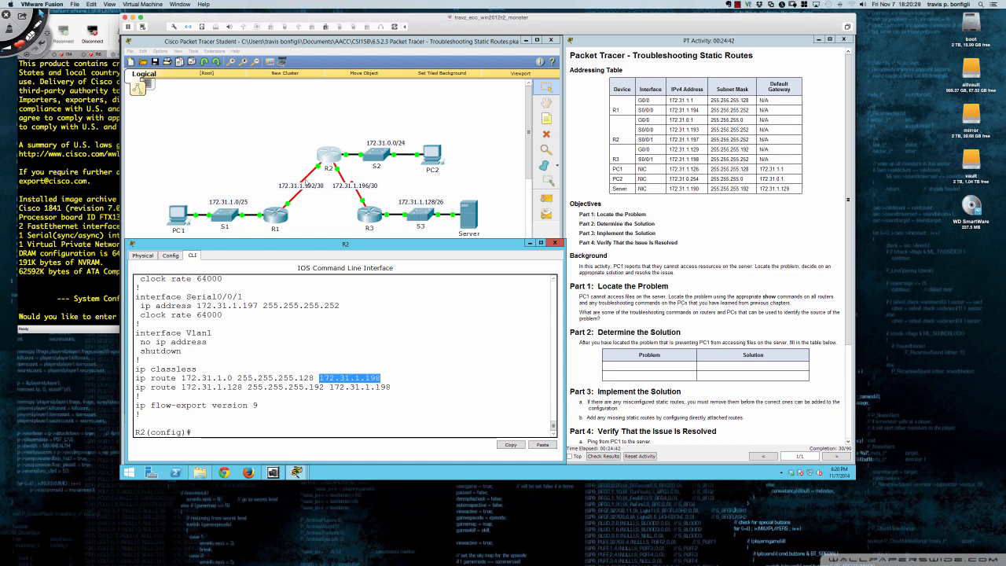
Remove R2's static route to 172.31.1.0 255.255.255.128 via 172.31.1.198, reusing the line from the displayed configuration
left_click(348, 329)
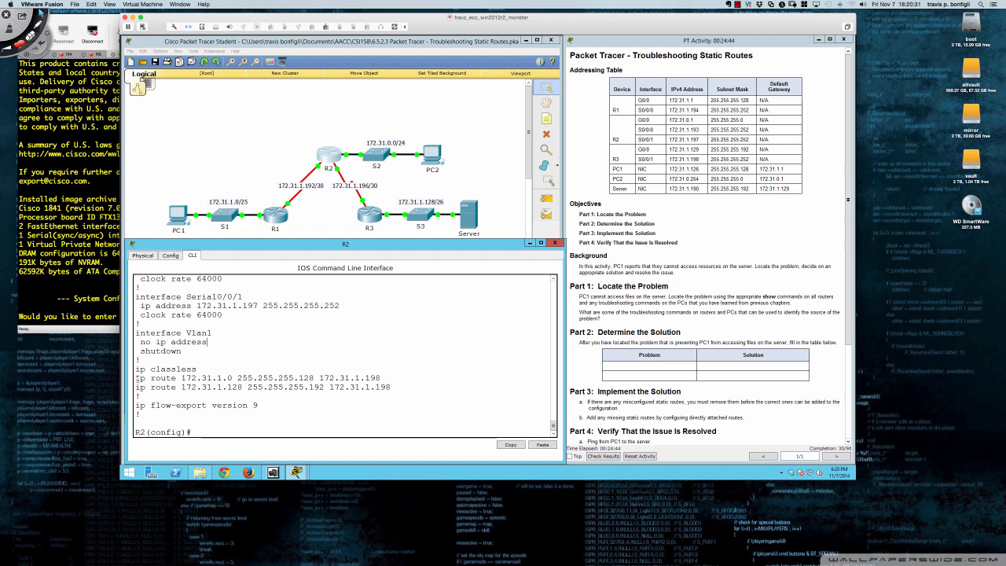
left_click_drag(136, 378, 380, 378)
key("ctrl+c")
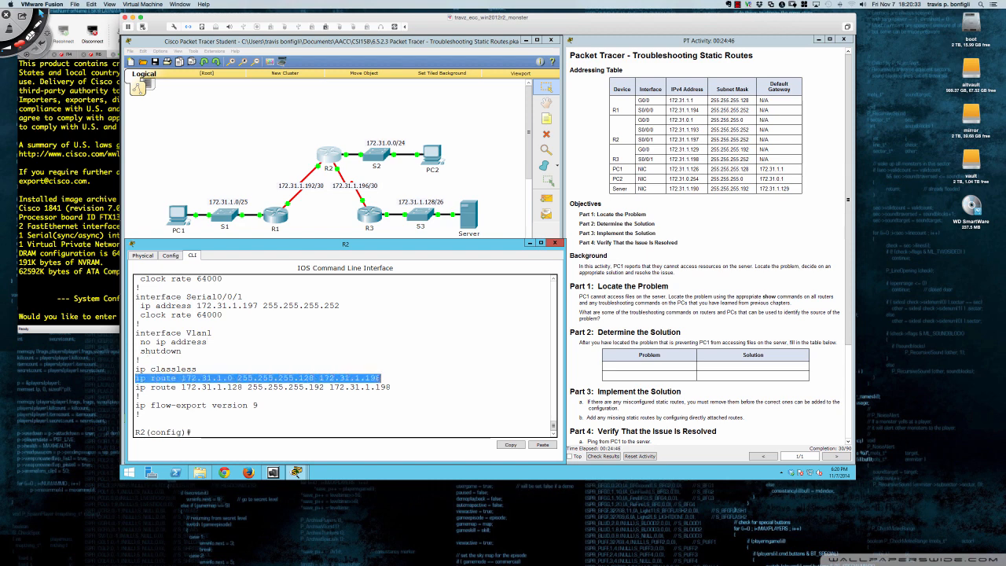
right_click(379, 378)
left_click(399, 384)
left_click(415, 380)
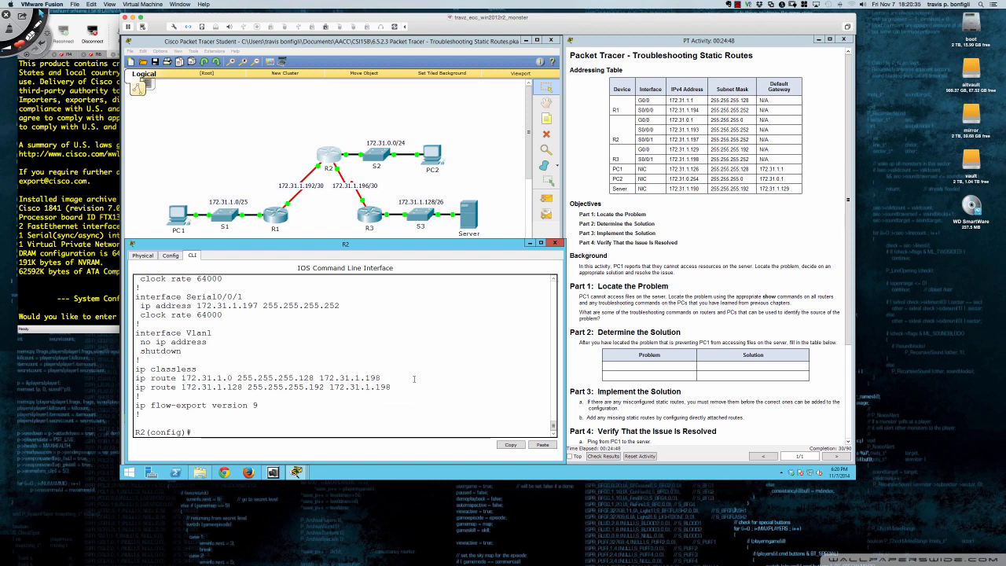
type("no")
right_click(414, 380)
left_click(433, 394)
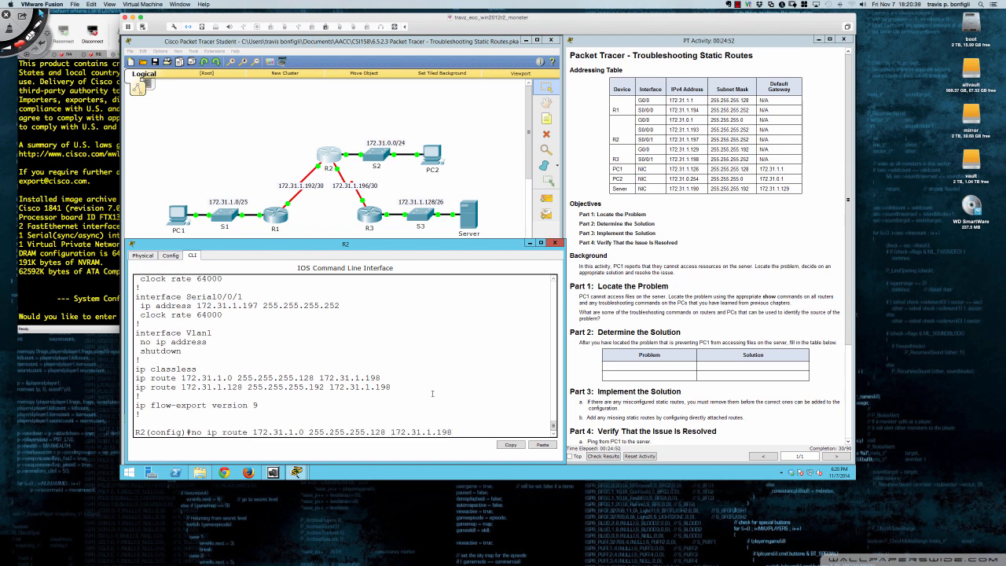
key("Return")
Add a static route on R2 to 172.31.1.0 255.255.255.128 with next hop 172.31.1.194
type("ip route")
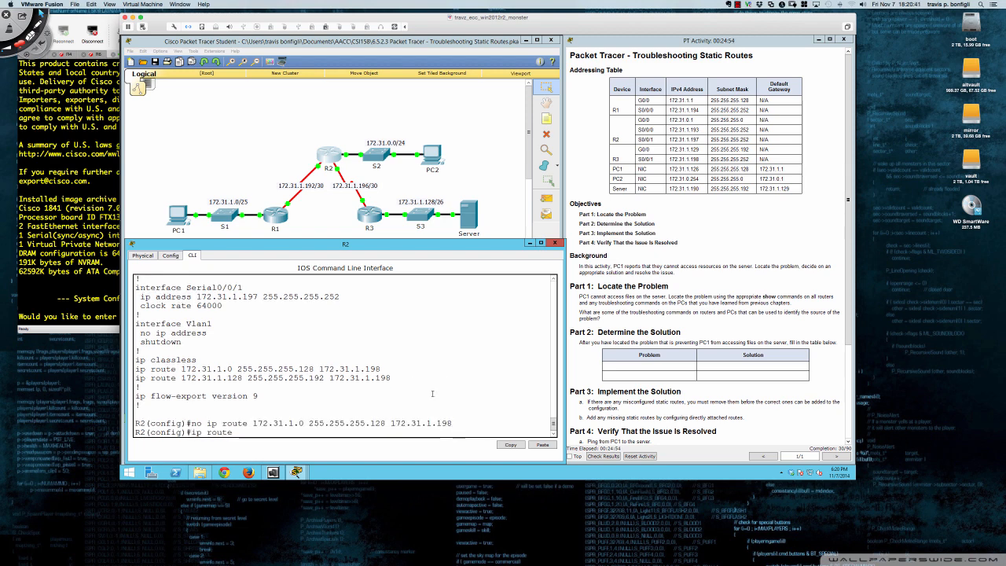
type(" 172.31.1.0 25")
type("5.255.255.")
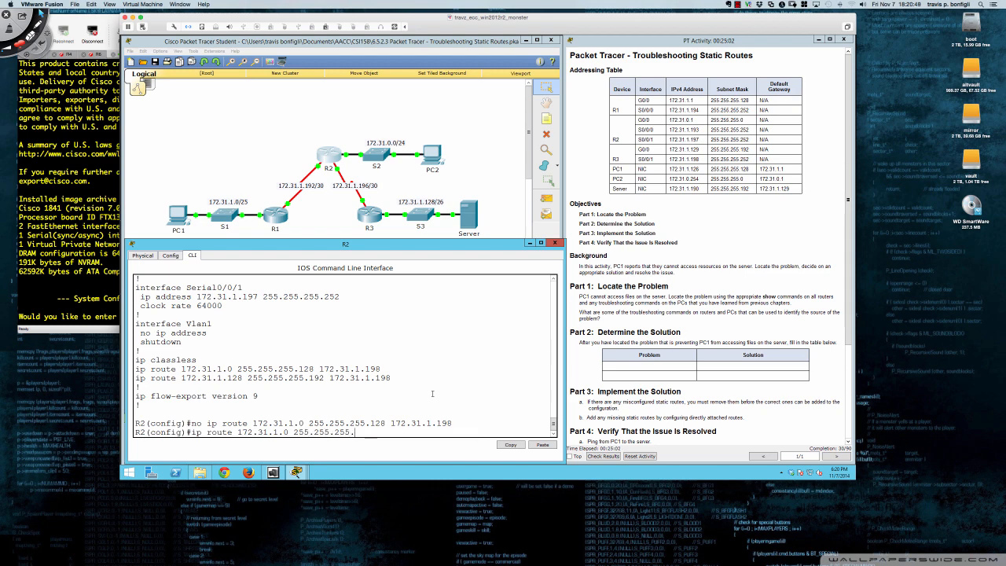
type("12")
type("8 172.31.1.194")
key("Return")
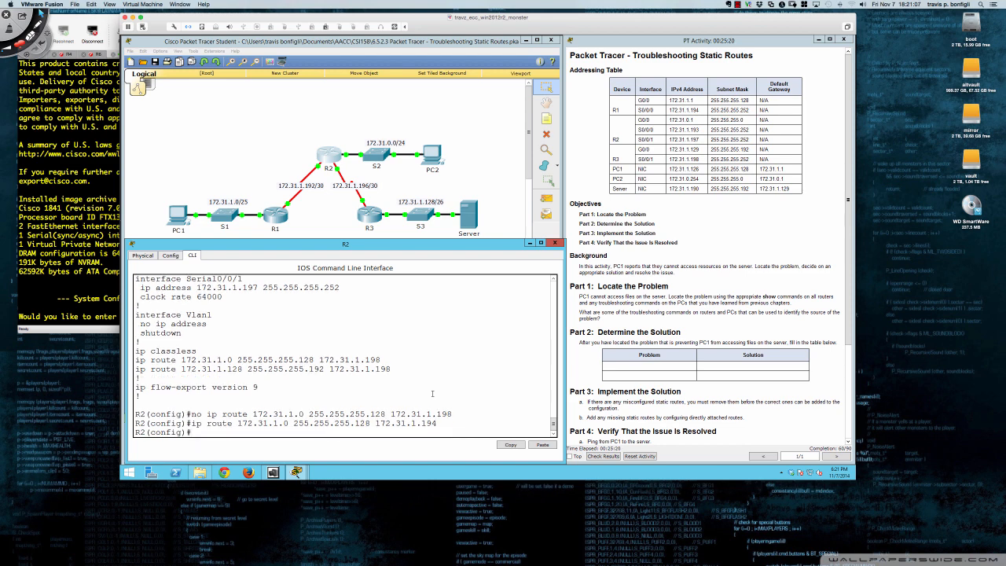
key("Return")
key("Return")
key("Return")
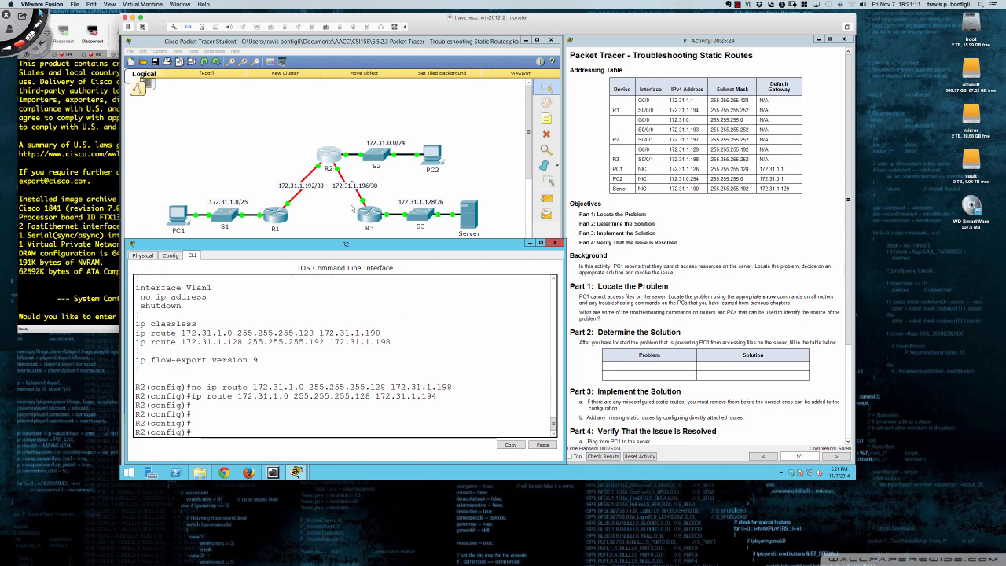
Stop the running trace in PC1's command prompt and start a new route trace to 172.31.1.190
left_click(188, 217)
left_click(550, 195)
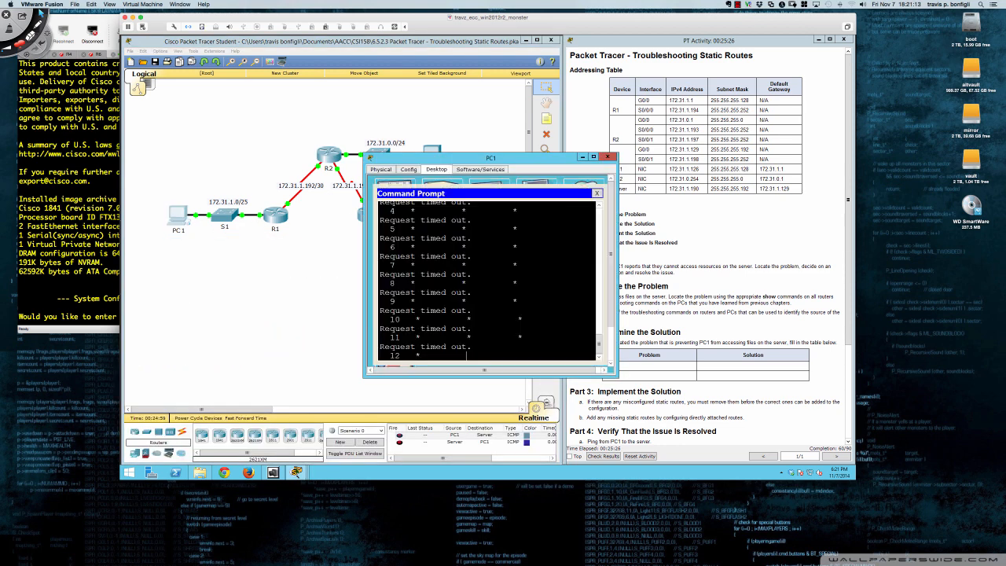
key("ctrl+c")
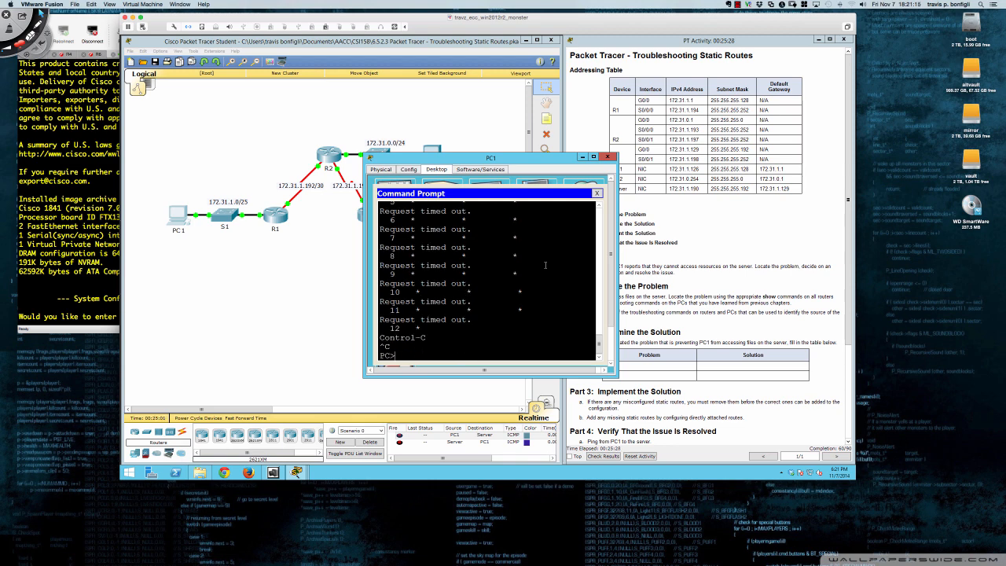
key("Return")
key("Return")
key("Return")
key("Return")
type("tracert 172.31.1.190")
key("Return")
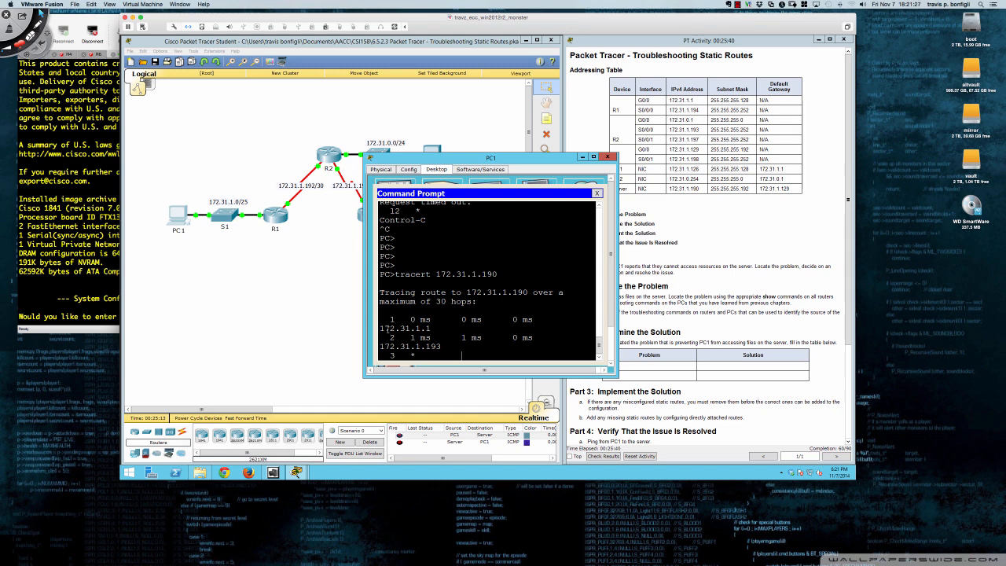
Examine the first hops of PC1's trace to the server and close the PC1 window
left_click_drag(419, 329, 512, 356)
left_click(392, 324)
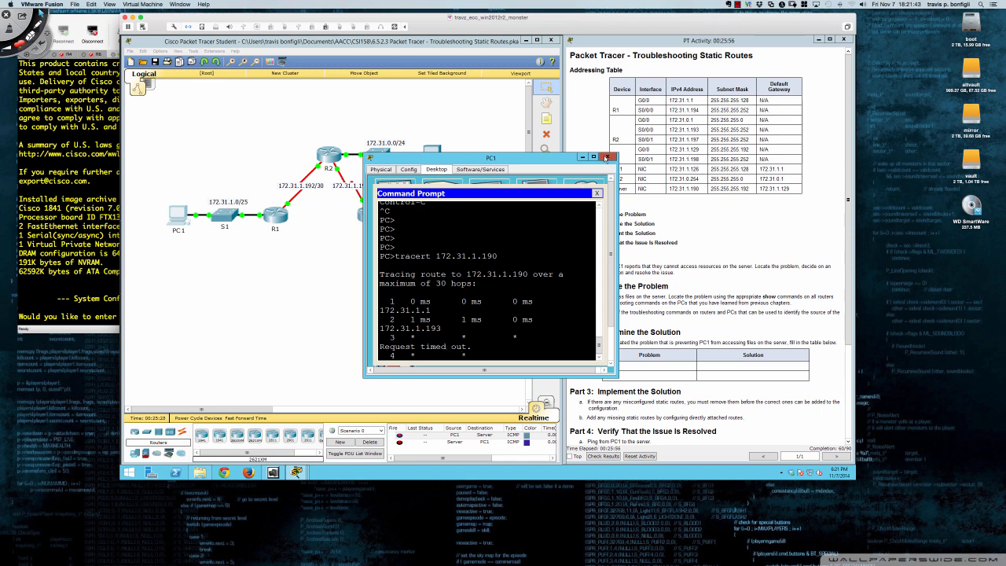
left_click(607, 156)
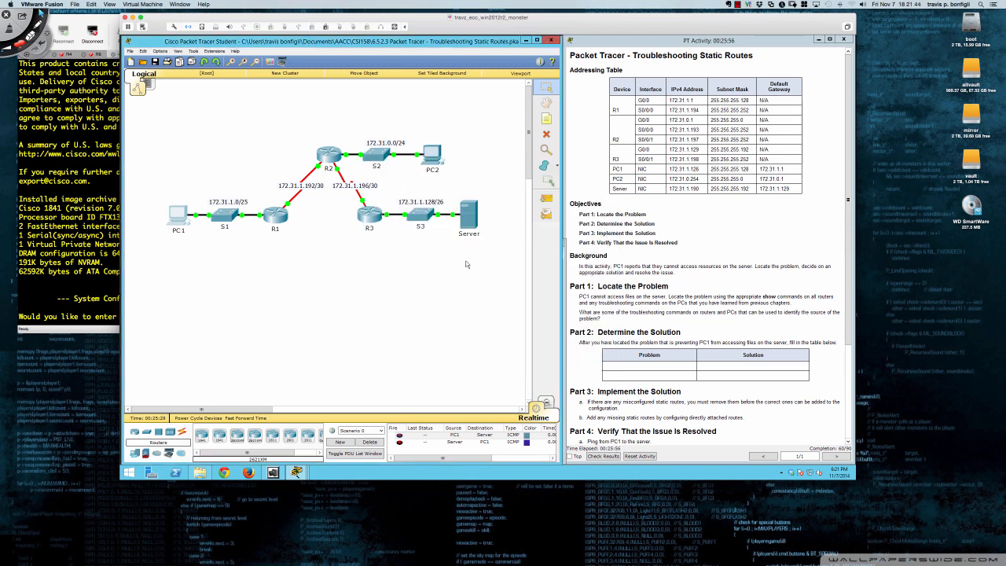
Open R3's command line in a widened window below the topology and enter privileged EXEC mode
left_click(370, 217)
left_click_drag(429, 162, 189, 246)
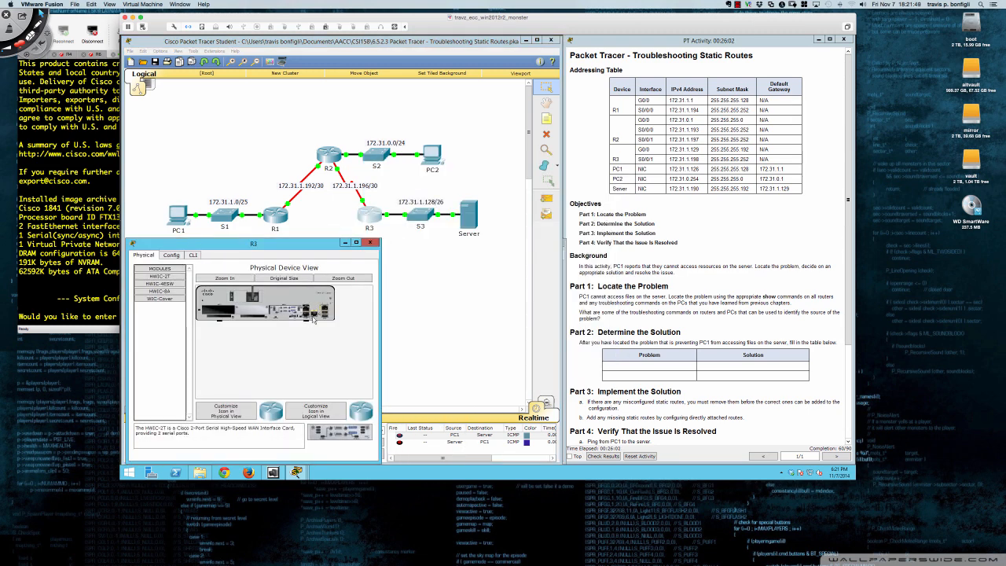
left_click_drag(380, 326, 558, 318)
left_click(192, 255)
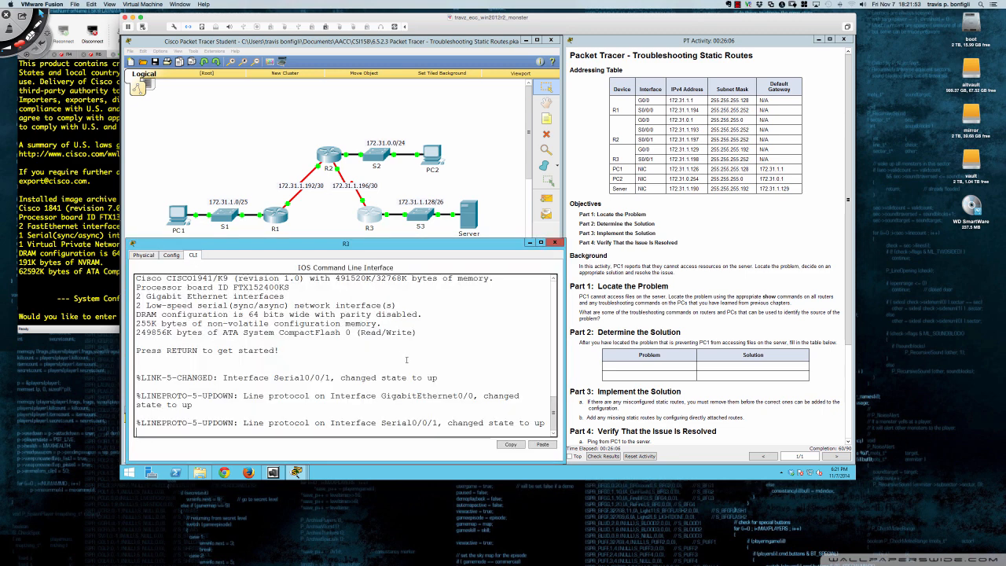
key("Return")
key("Return")
key("Return")
key("Return")
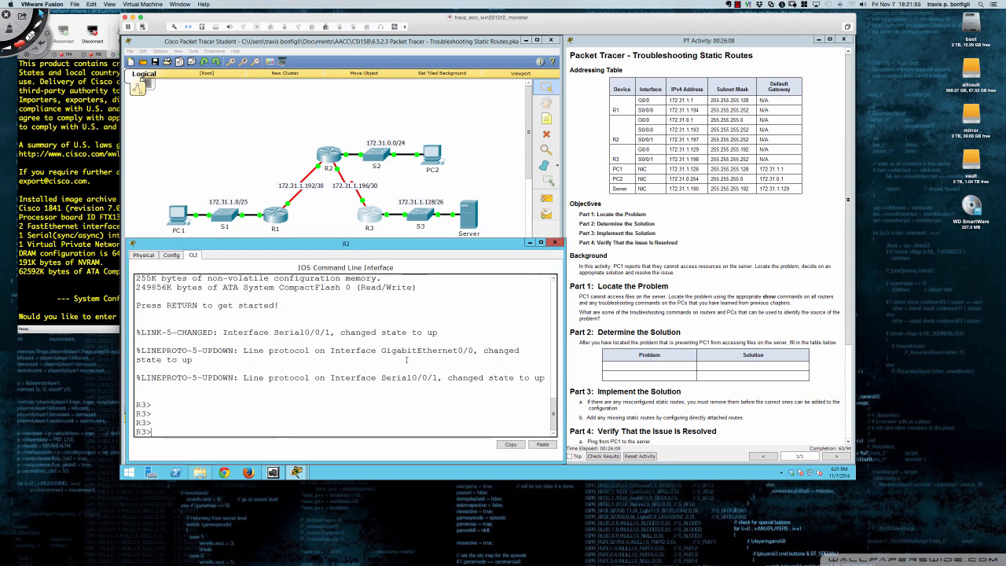
type("en")
key("Return")
key("Return")
key("Return")
key("Return")
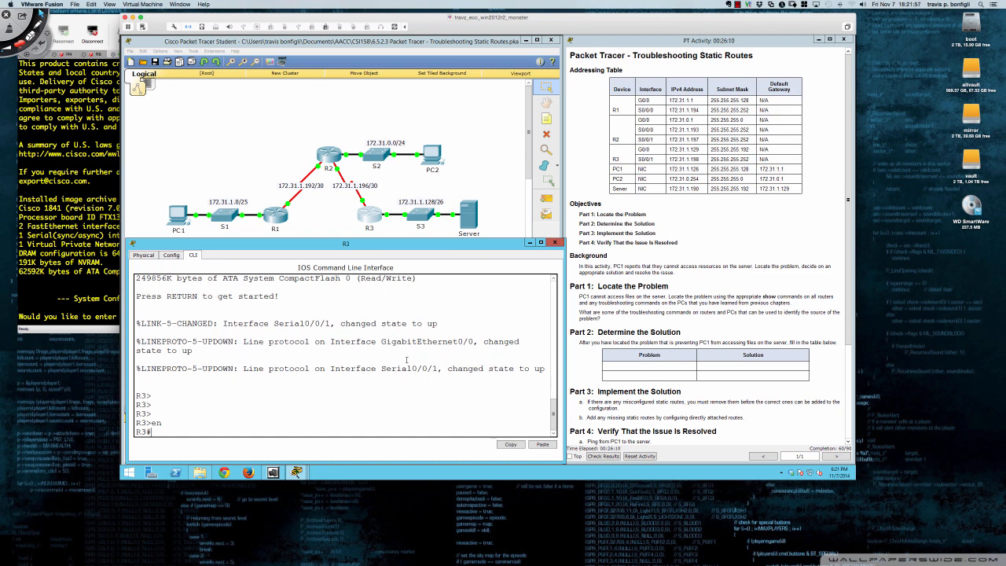
Display R3's IP routing table and return to a fresh prompt
type("sh ip ro")
key("Return")
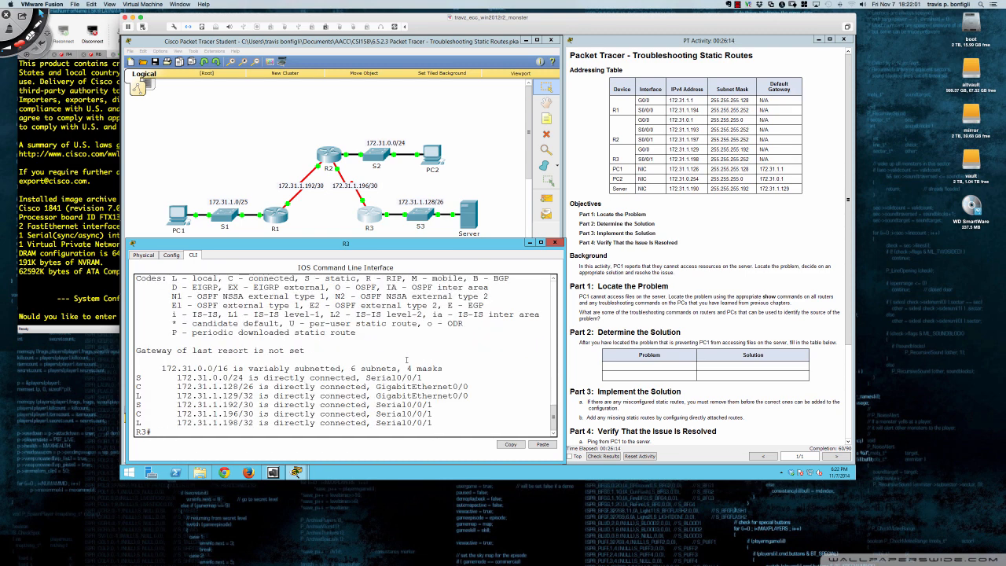
key("Return")
key("Return")
key("Return")
Display R3's running configuration and examine its ip route lines for 172.31.0.0 and 172.31.1.192
type("sh run")
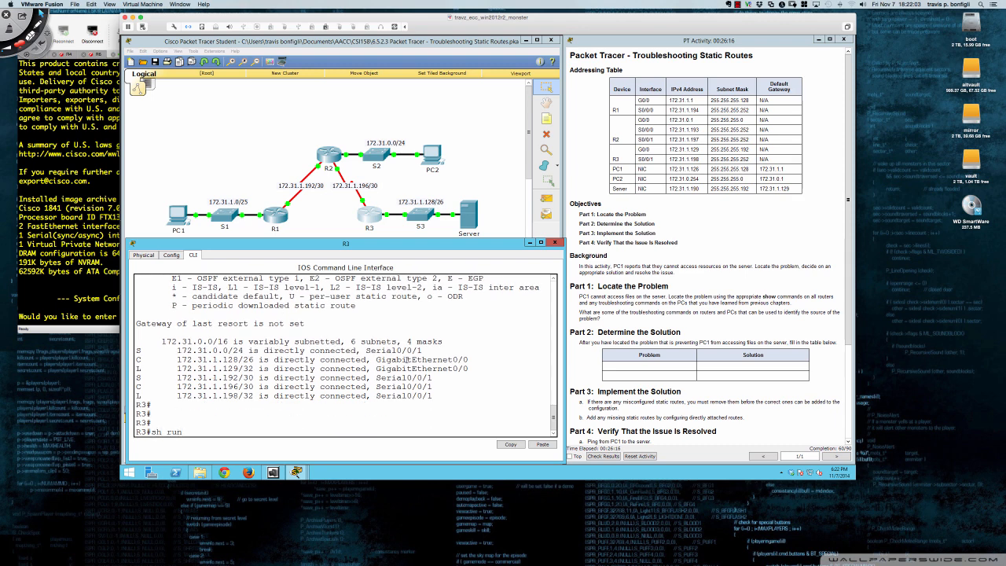
key("Return")
key("space")
key("space")
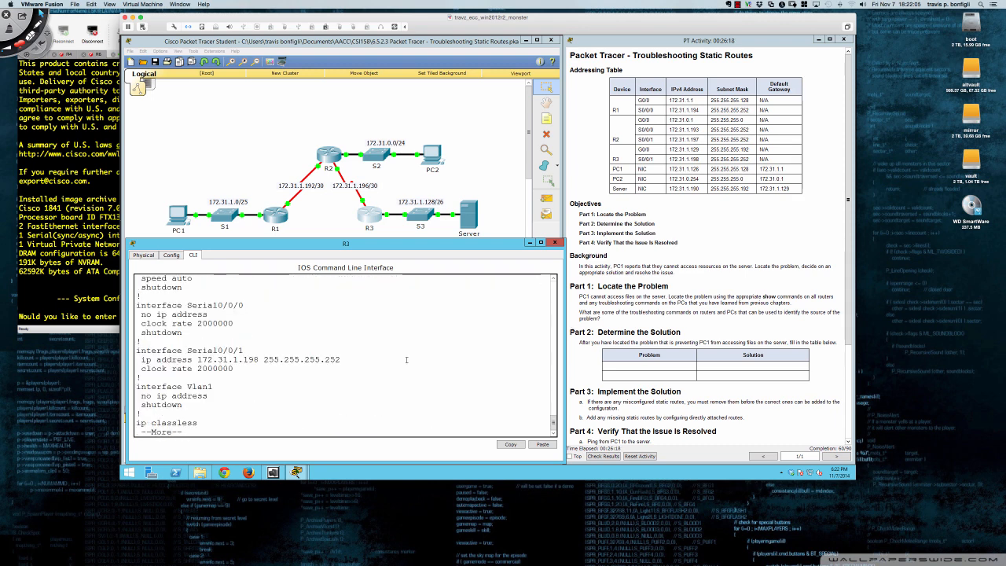
scroll(406, 360, "up", 4)
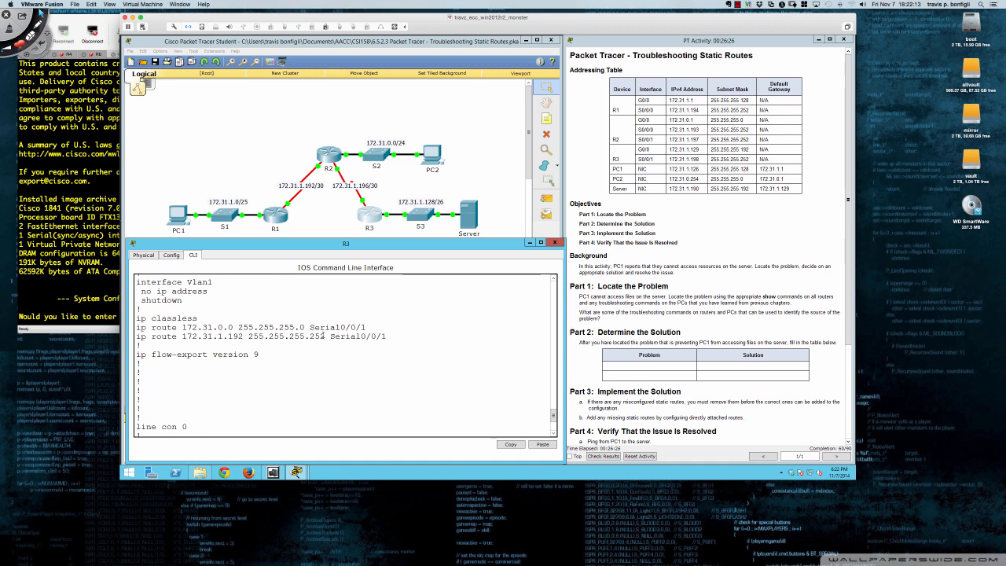
left_click_drag(364, 327, 310, 328)
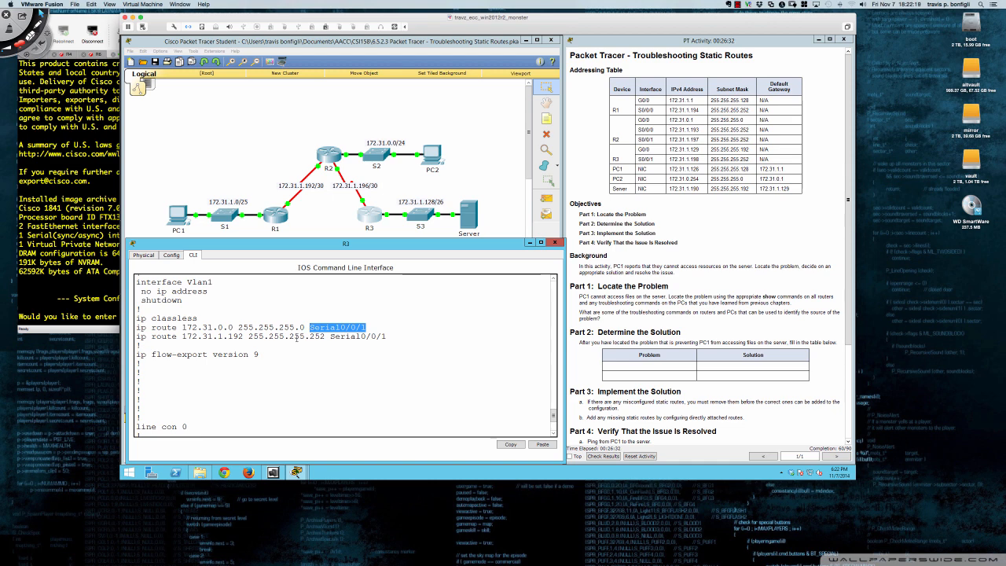
left_click(274, 328)
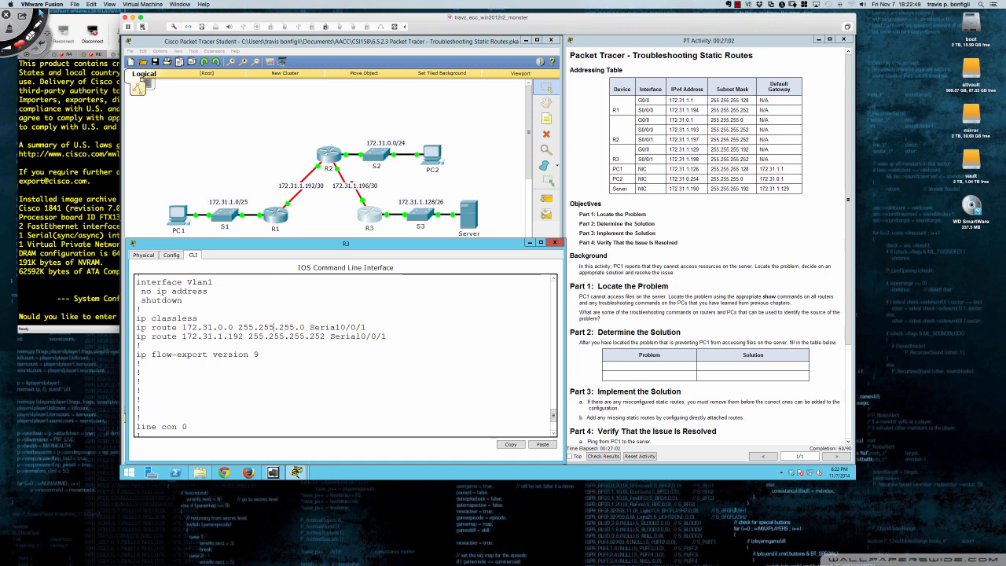
left_click_drag(137, 336, 386, 336)
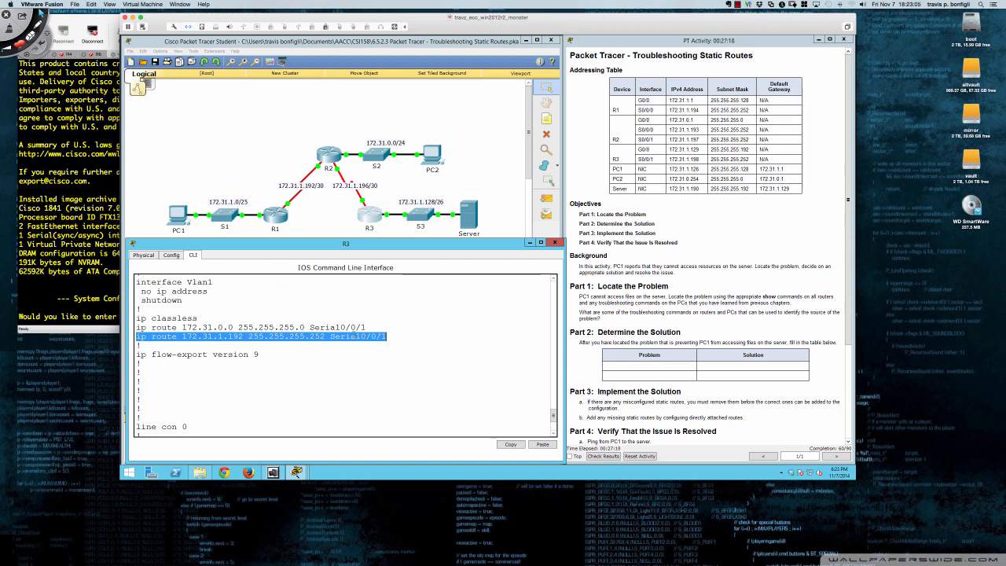
left_click(367, 337)
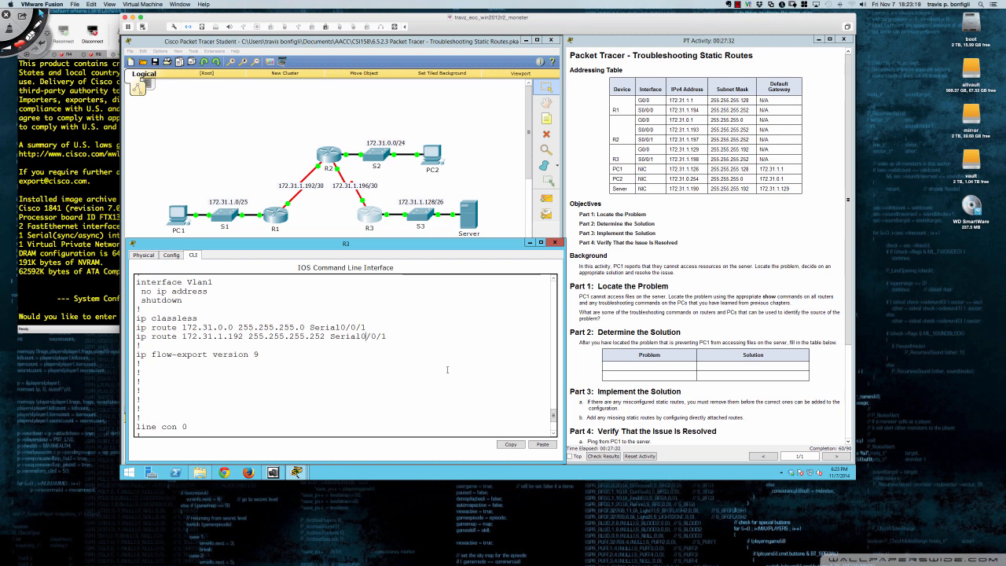
Finish the running configuration output and display R3's IP routing table again
key("space")
key("Return")
key("Return")
type("sh ")
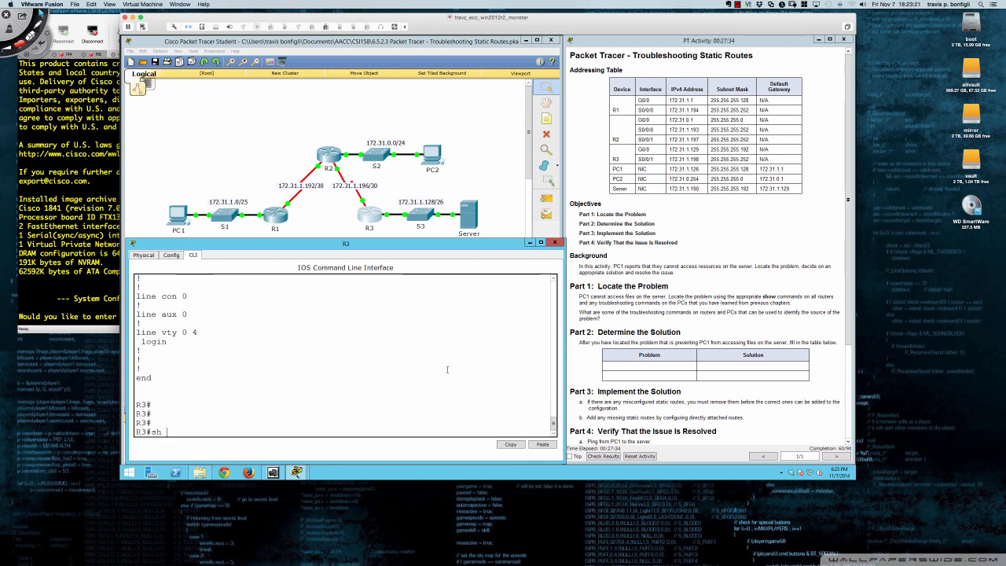
type("ip route")
key("Return")
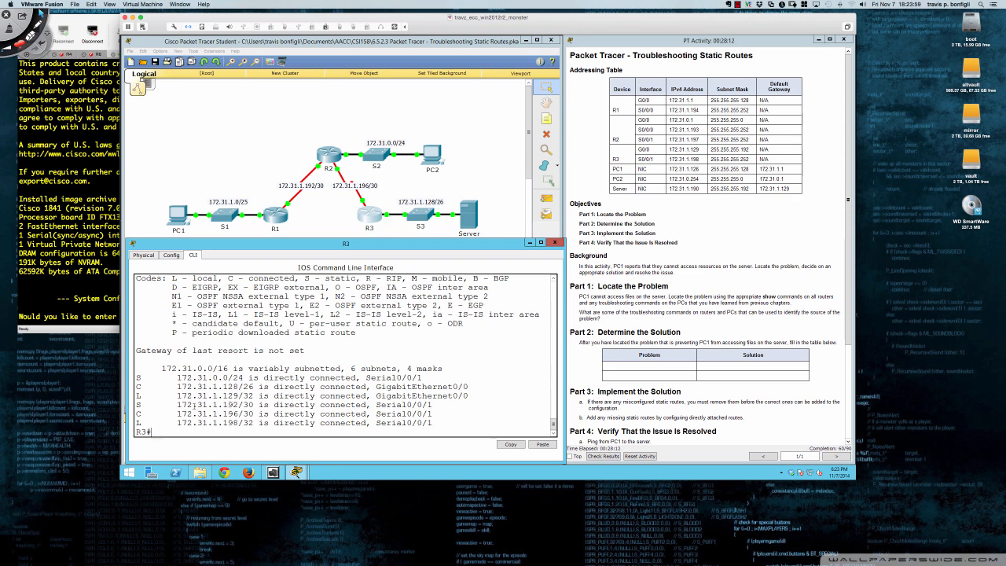
Examine the 172.31.1.192/30 and 172.31.1.196/30 entries in R3's routing table and return to a fresh prompt
left_click_drag(177, 405, 254, 406)
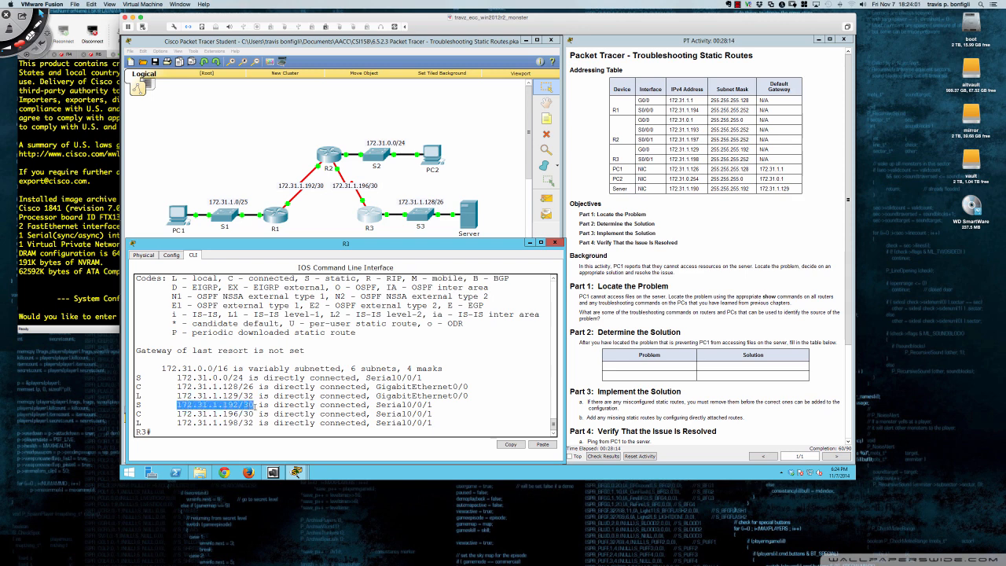
left_click_drag(177, 414, 254, 414)
left_click(253, 415)
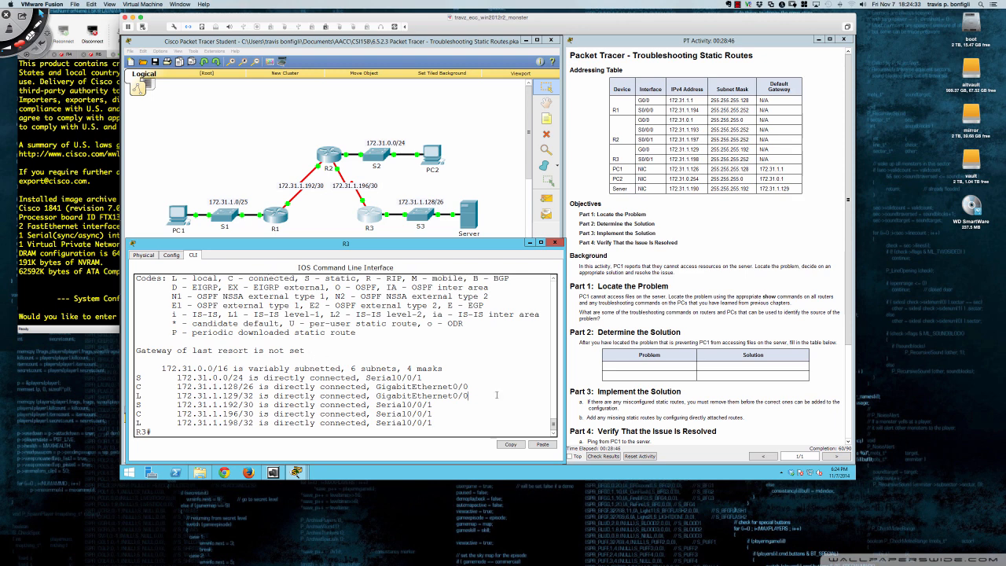
key("Return")
key("Return")
key("Return")
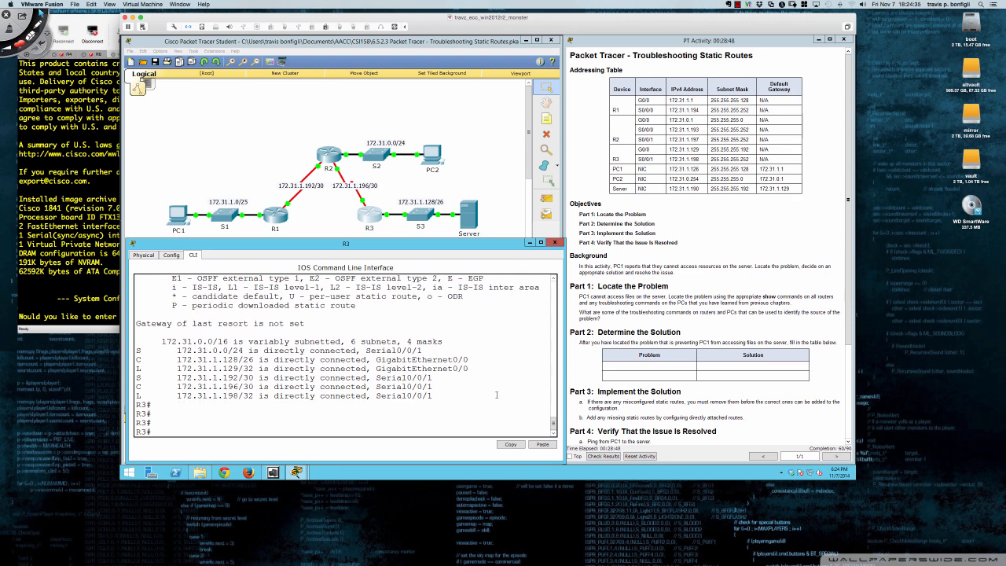
Enter global configuration mode on R3 and add a default route, 0.0.0.0 0.0.0.0, out of interface s0/0/1
type("conf t")
key("Return")
type("ip rou")
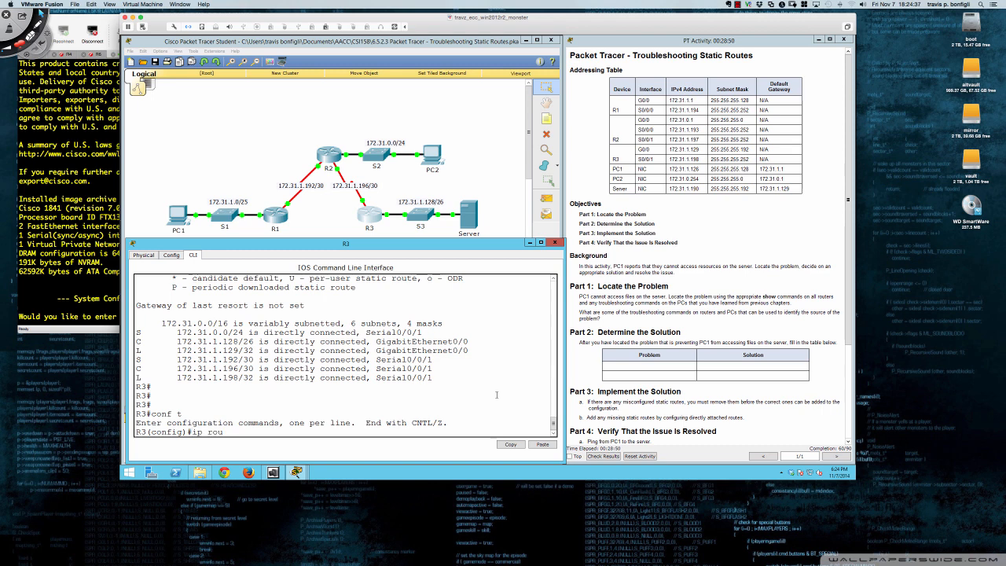
type("te 0.0.09.")
key("BackSpace")
type("/")
key("BackSpace")
type("/")
type("0.0.0.0")
type(" s0")
key("BackSpace")
type("/0/1")
key("Return")
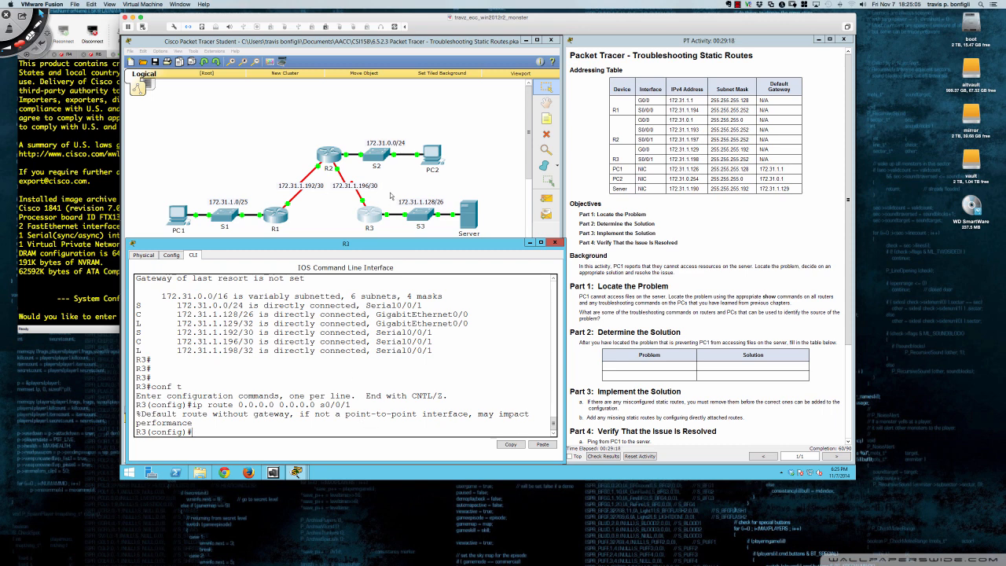
Open PC1's command prompt and repeat the route trace to the server at 172.31.1.190
left_click(184, 216)
left_click(184, 217)
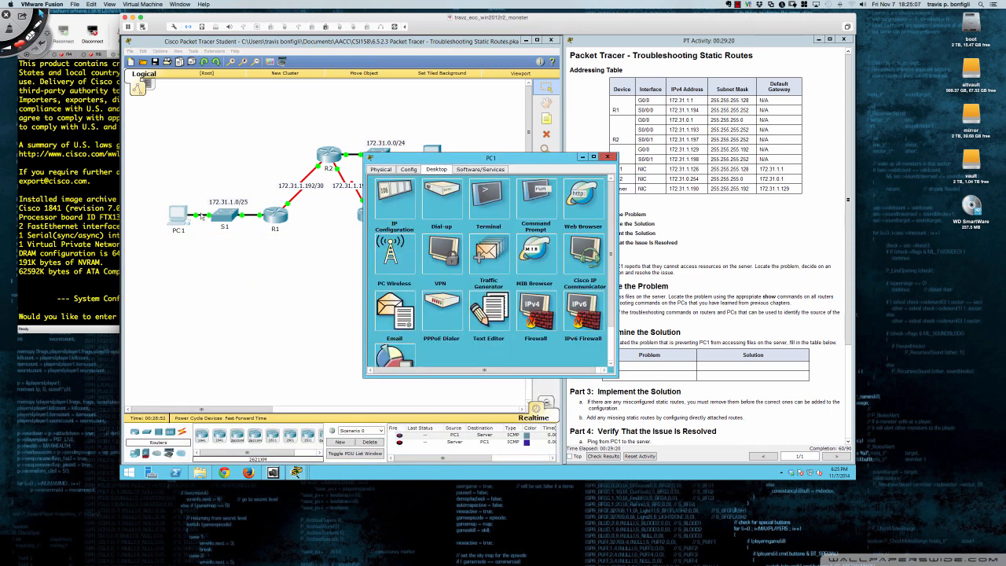
left_click(534, 193)
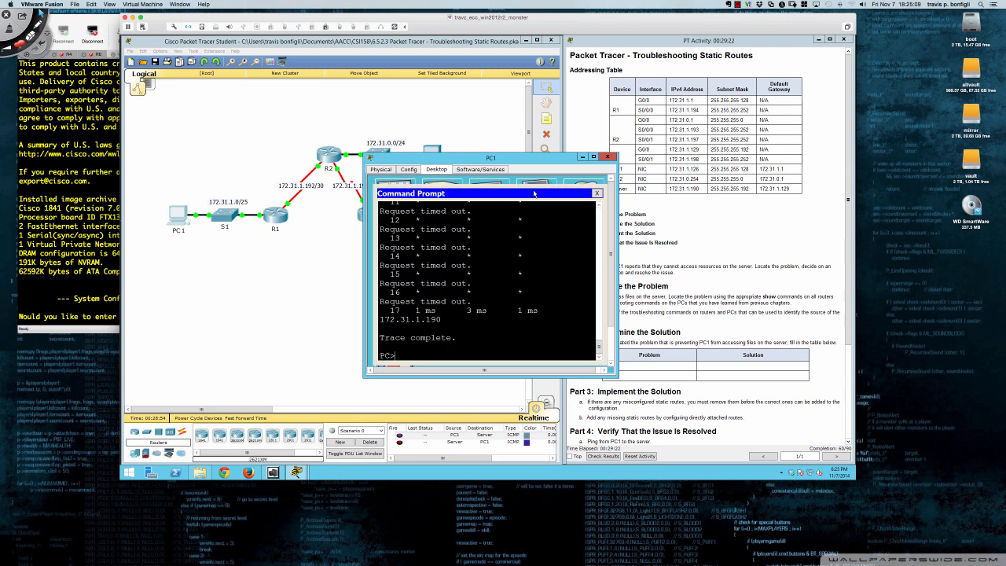
key("Return")
key("Return")
key("Return")
key("Up")
key("Return")
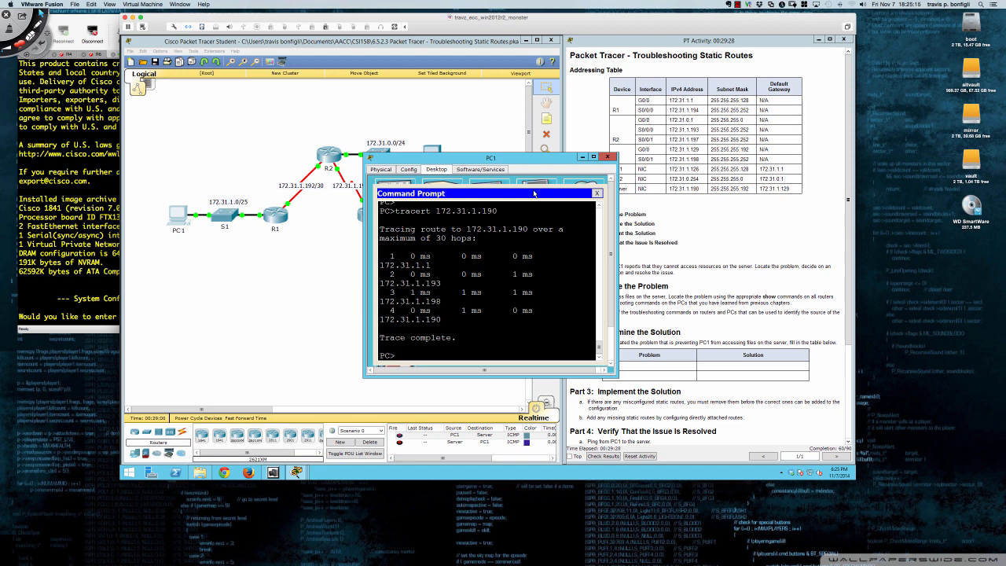
Ping the server at 172.31.1.190 from PC1's command prompt and close the PC1 window
type("ping 172.31.1.190")
key("Return")
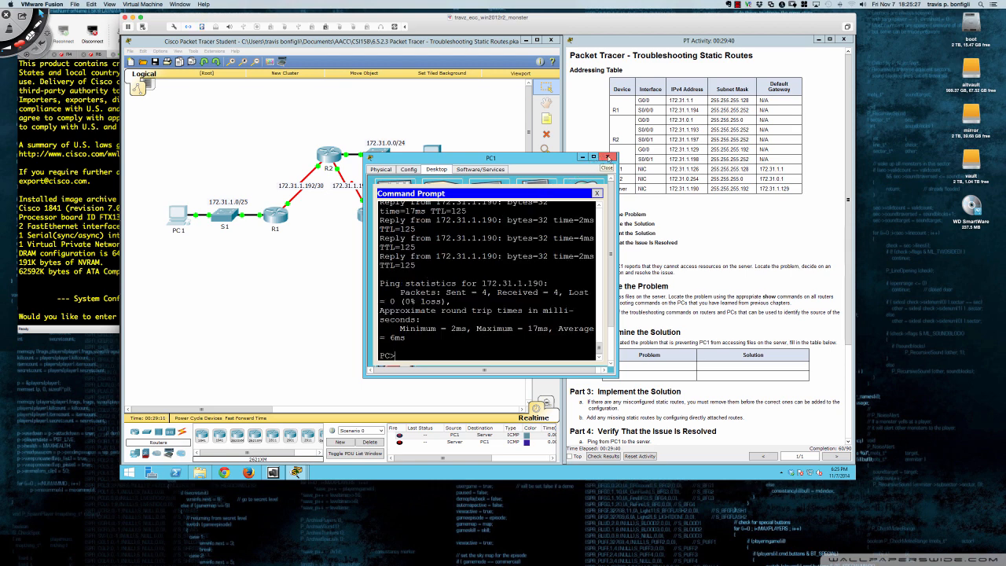
left_click(606, 158)
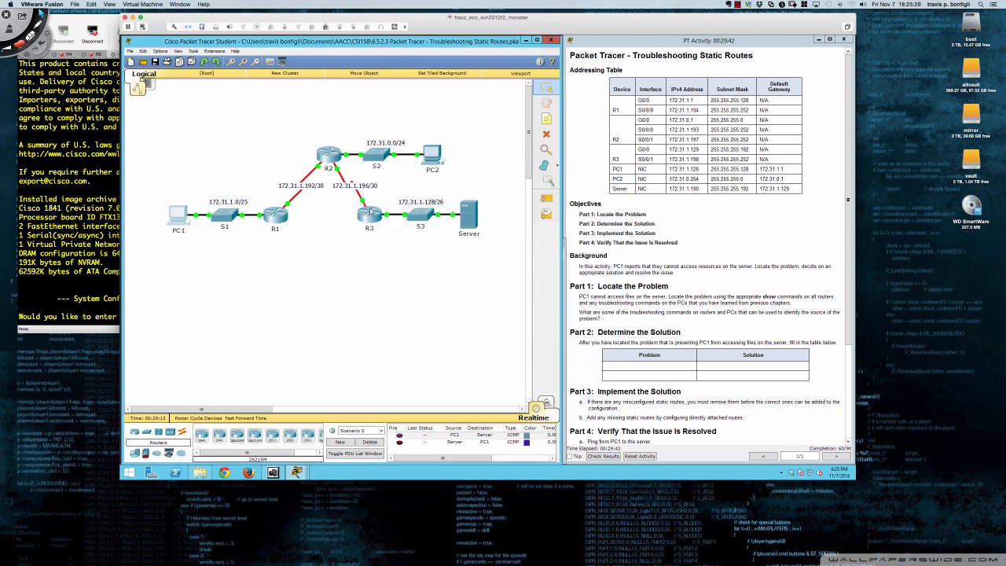
Reopen R3's command line and examine the destination address and mask in the default route command, ip route 0.0.0.0 0.0.0.0 s0/0/1
left_click(366, 215)
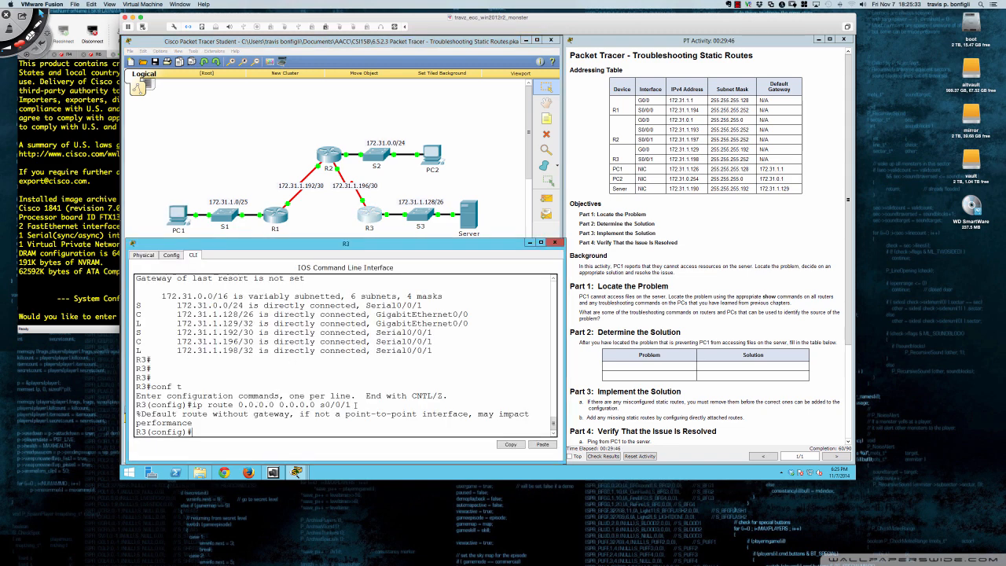
left_click_drag(354, 404, 192, 405)
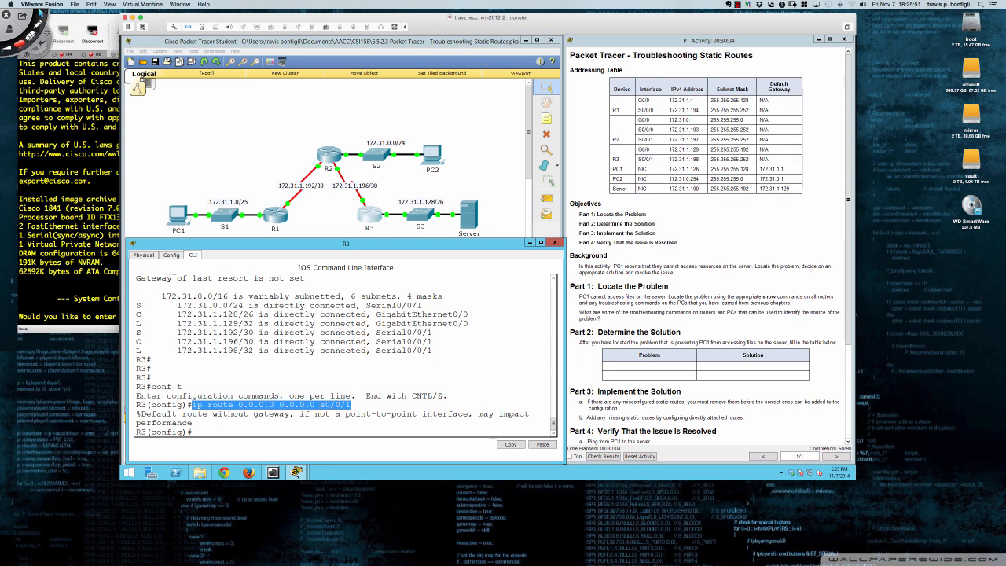
left_click_drag(237, 405, 315, 404)
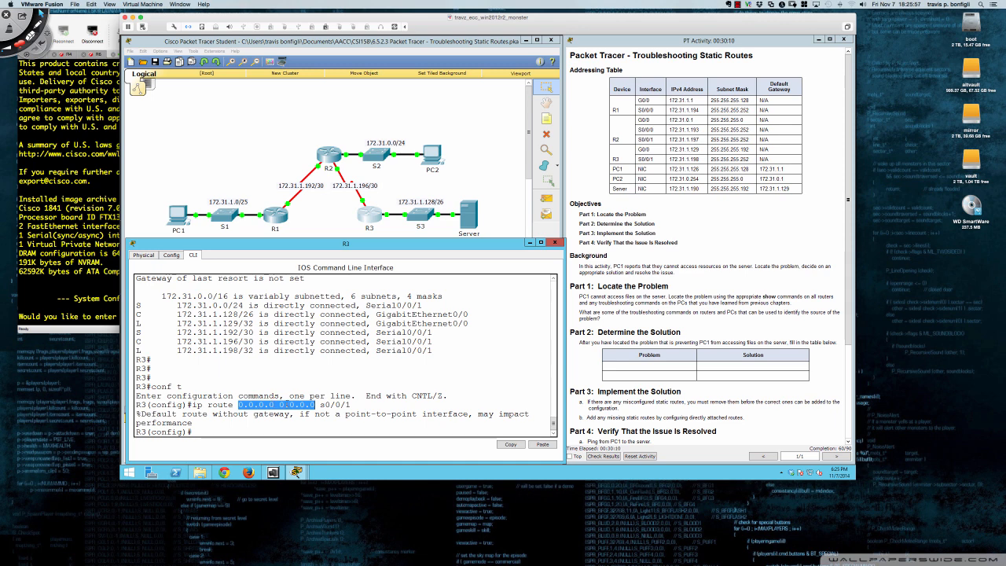
left_click(280, 404)
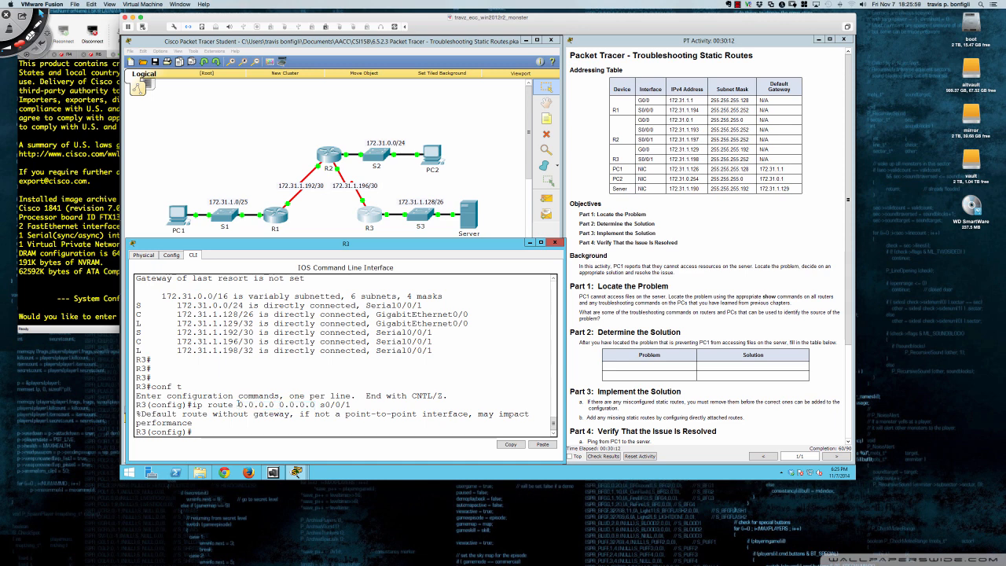
left_click_drag(238, 405, 275, 405)
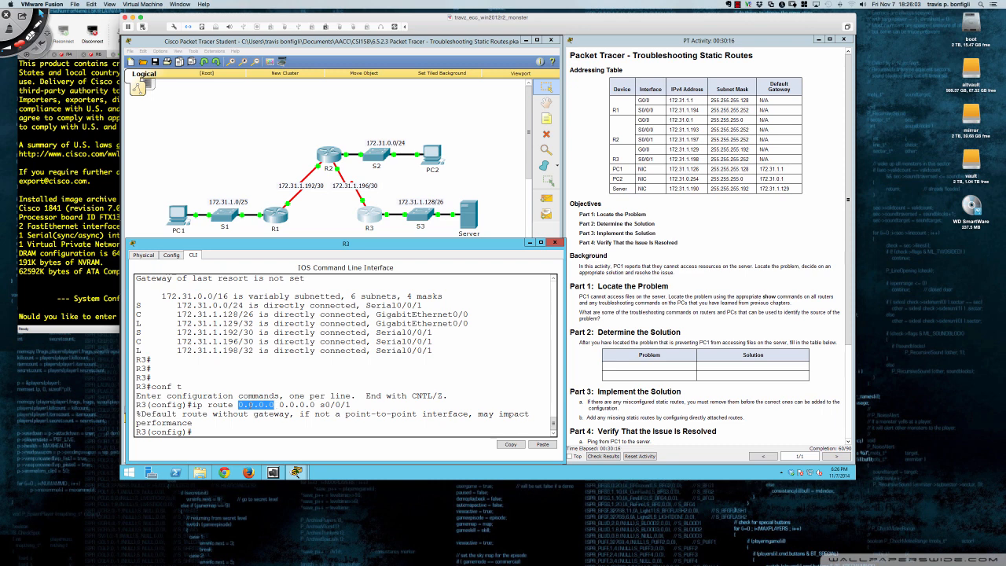
left_click(241, 405)
left_click_drag(239, 405, 276, 405)
left_click_drag(279, 405, 315, 405)
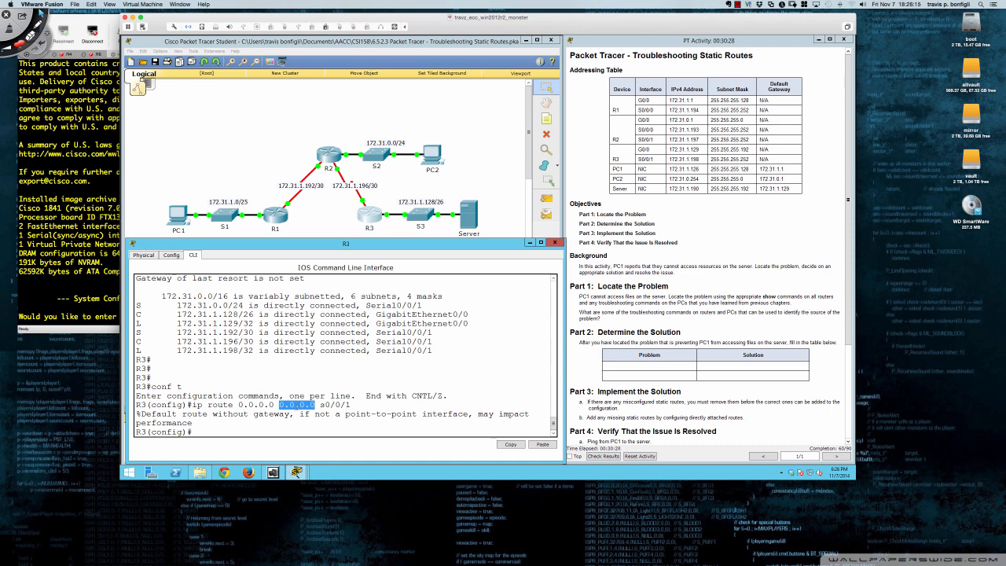
left_click_drag(237, 404, 275, 405)
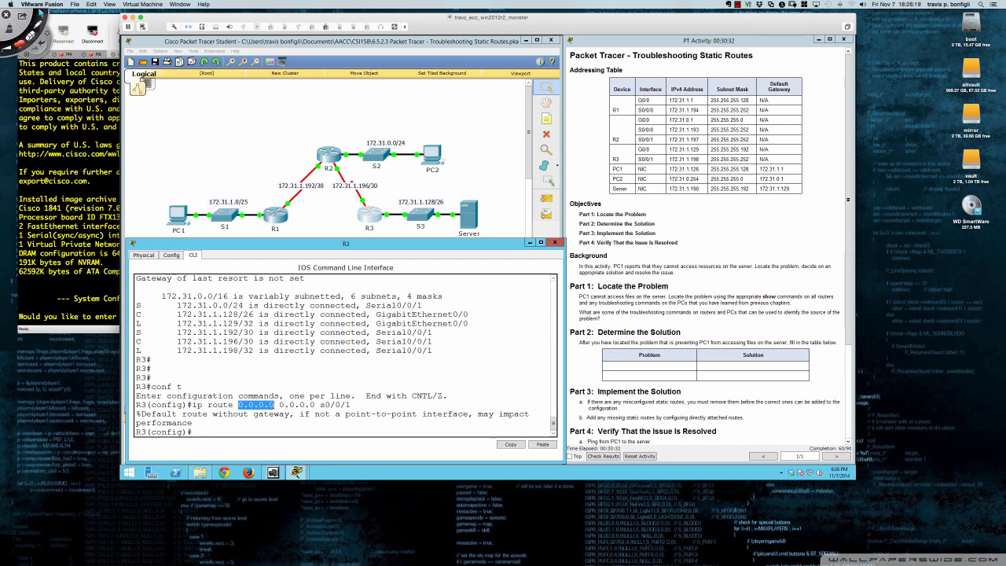
left_click(269, 405)
left_click_drag(239, 404, 316, 405)
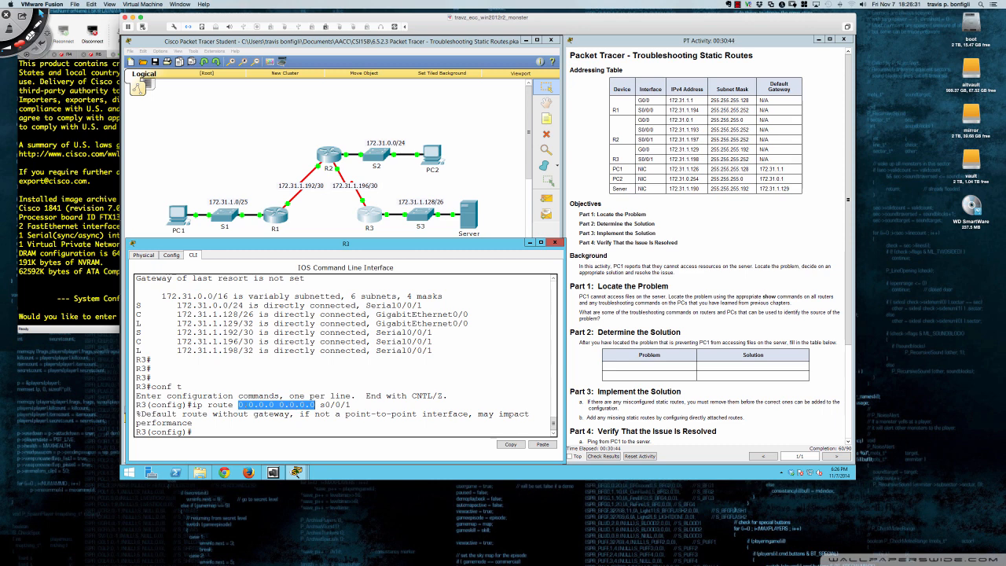
left_click(209, 430)
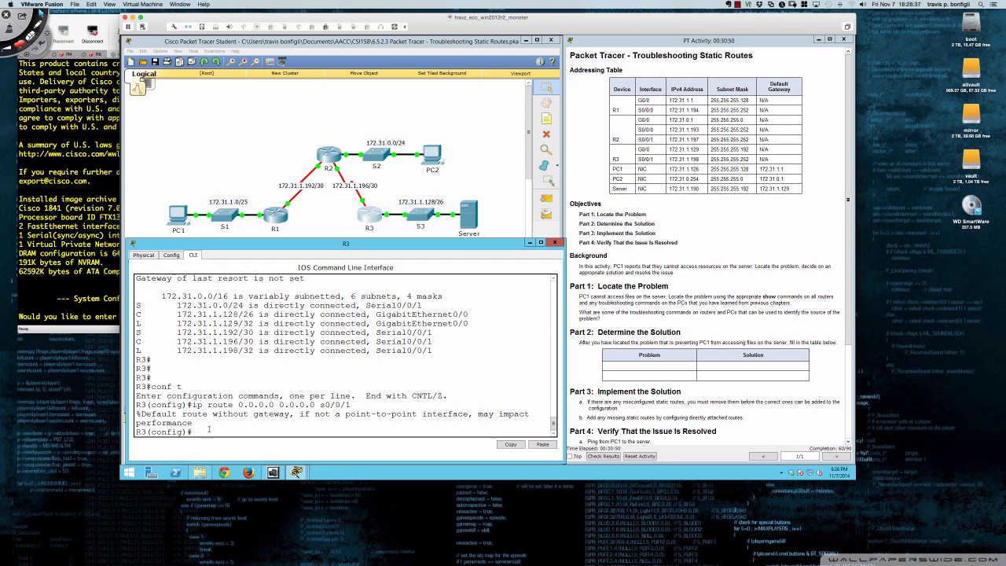
Remove the default route from R3 with no ip route 0.0.0.0 0.0.0.0 s0/0/1
left_click_drag(193, 404, 352, 405)
key("ctrl+c")
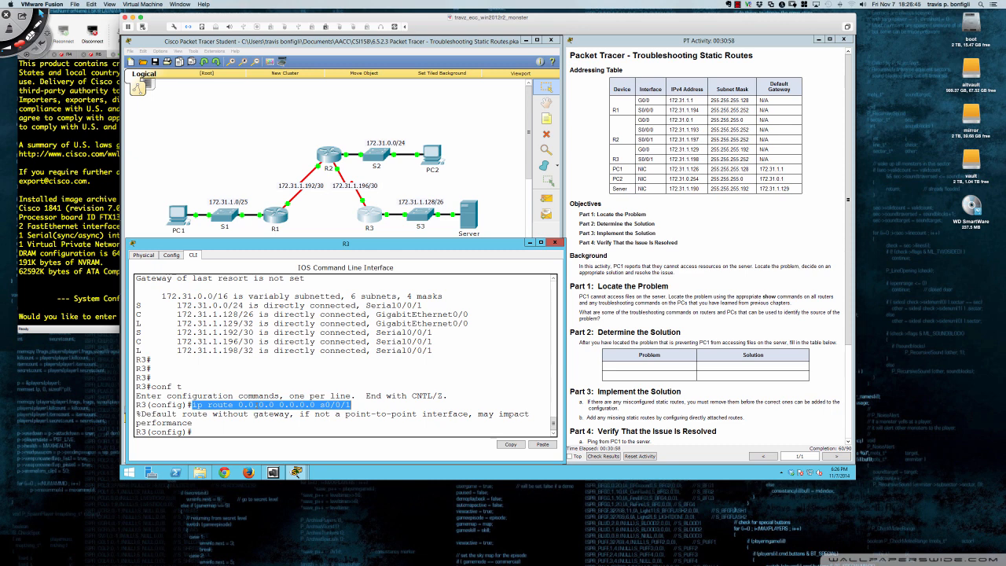
left_click(260, 431)
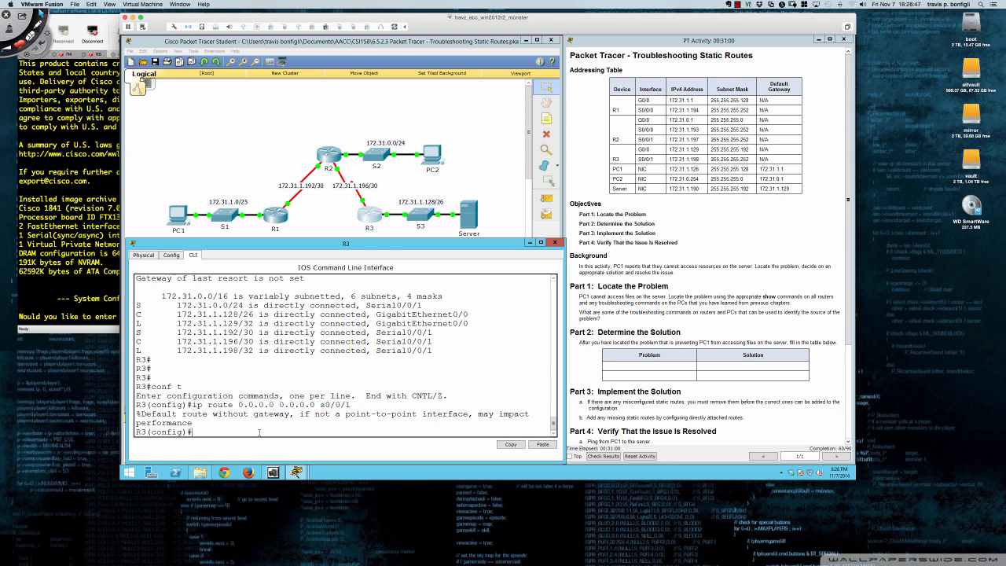
key("ctrl+v")
key("ctrl+a")
type("no")
key("Return")
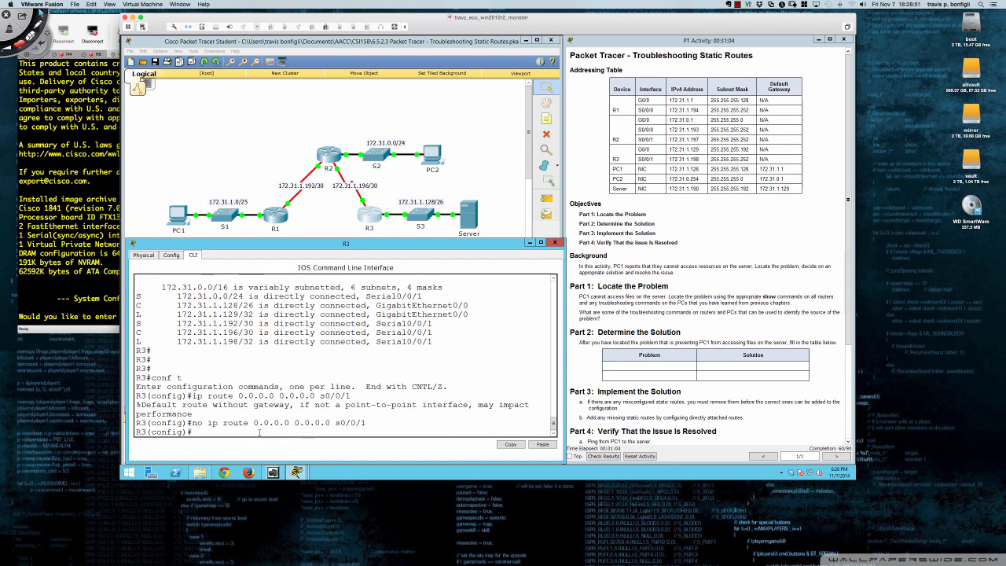
Repeat the ping from PC1 to 172.31.1.190 without the default route on R3, and close the PC1 window
left_click(176, 215)
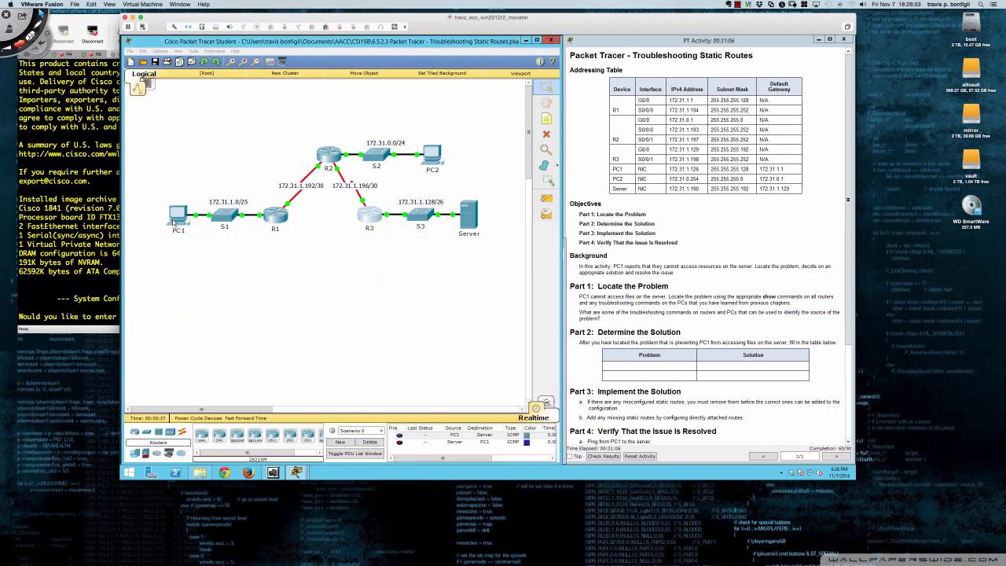
key("Return")
key("Return")
key("Return")
key("Return")
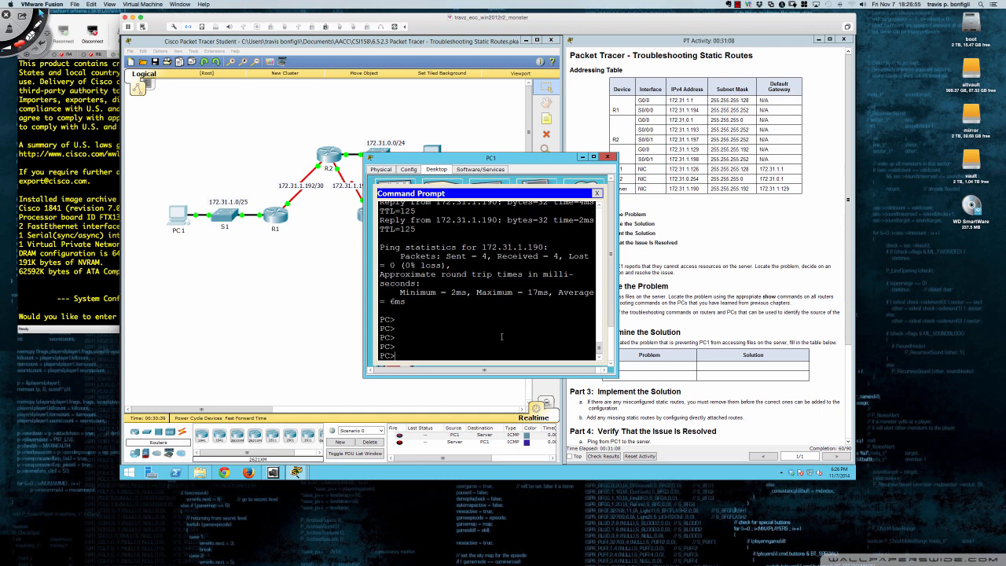
key("Up")
key("Return")
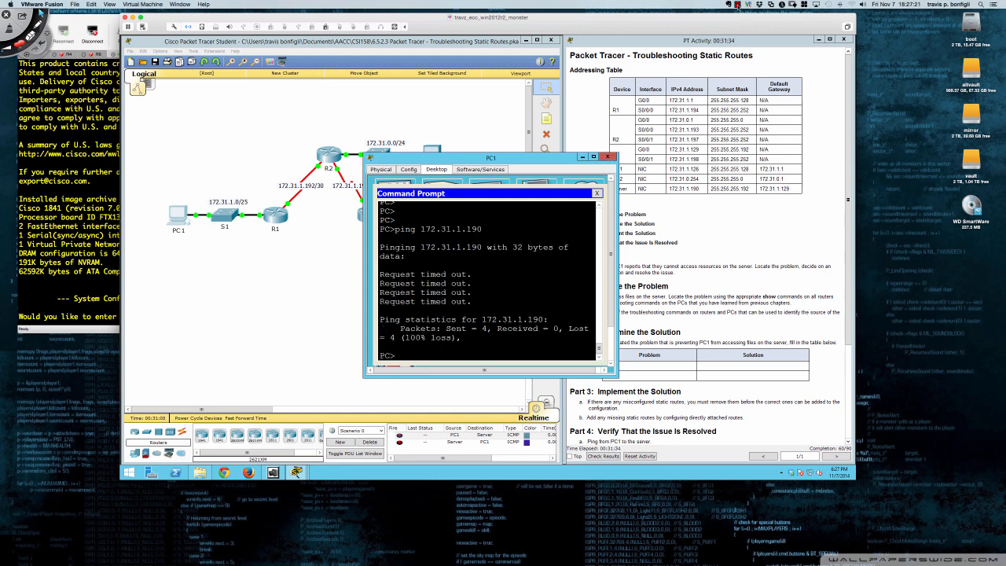
left_click(737, 5)
left_click(606, 156)
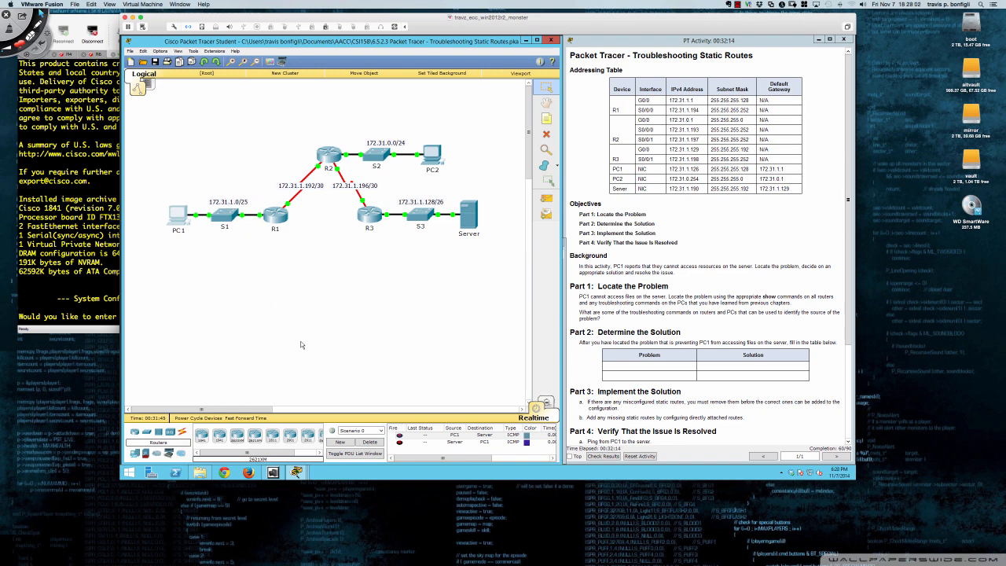
Add a static route on R3 to network 172.31.1.0 with mask 255.255.255.128 out of interface s0/0/1
left_click(364, 215)
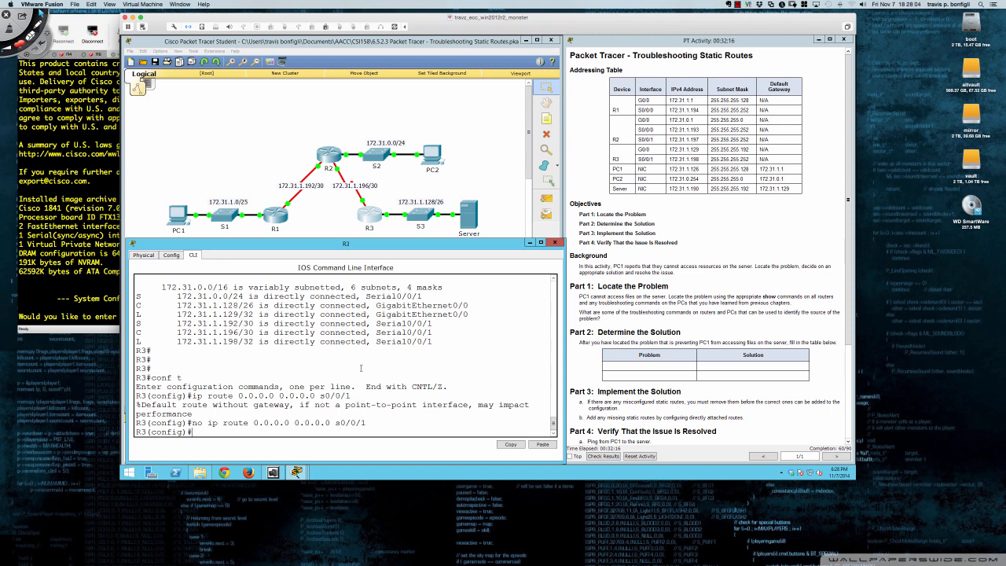
key("Return")
key("Return")
key("Return")
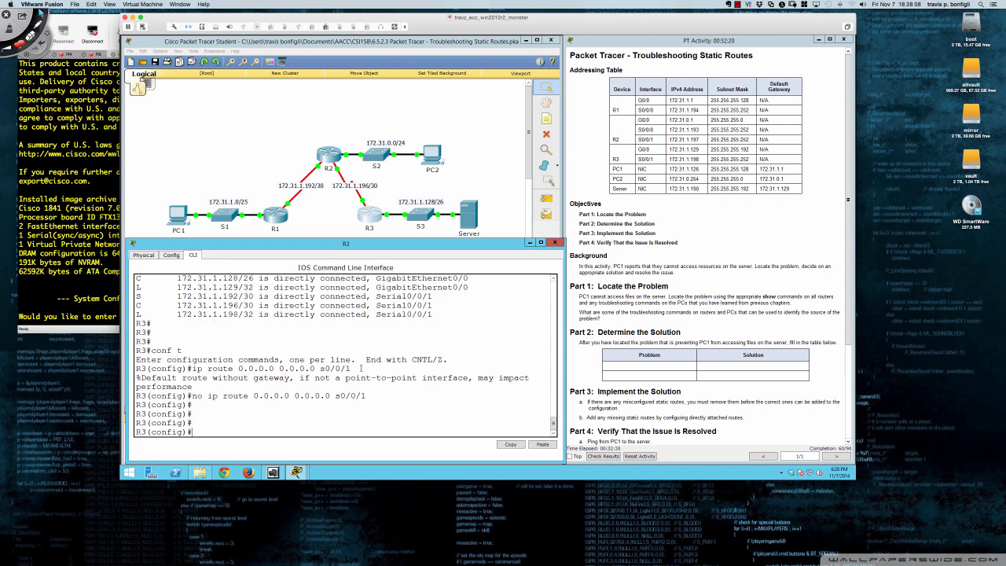
type("ip route 172.31.1.0 255.255.255.128 s")
type("0/0/1")
key("Return")
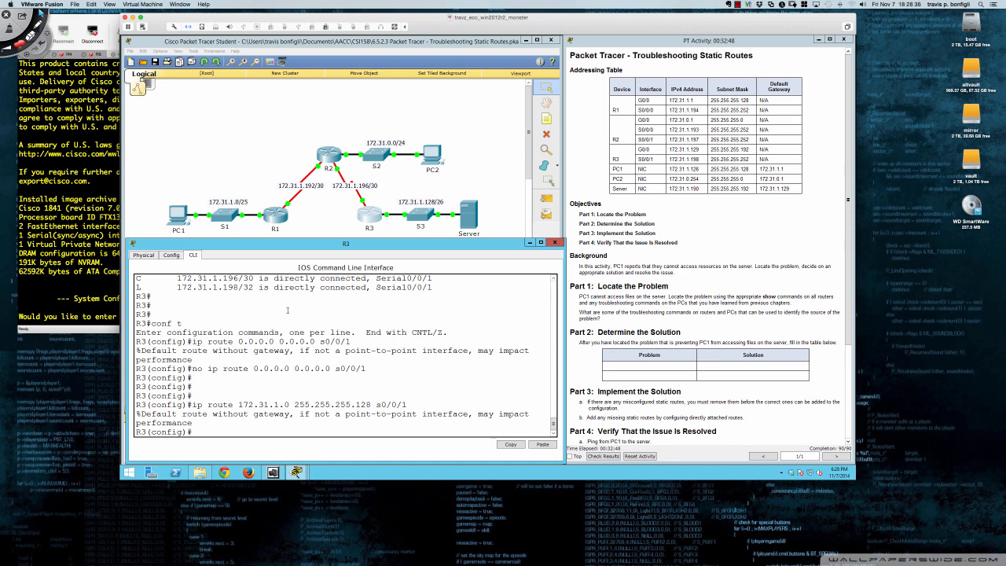
Verify the new static route by pinging 172.31.1.190 again from PC1's command prompt, and close the PC1 window
left_click(178, 220)
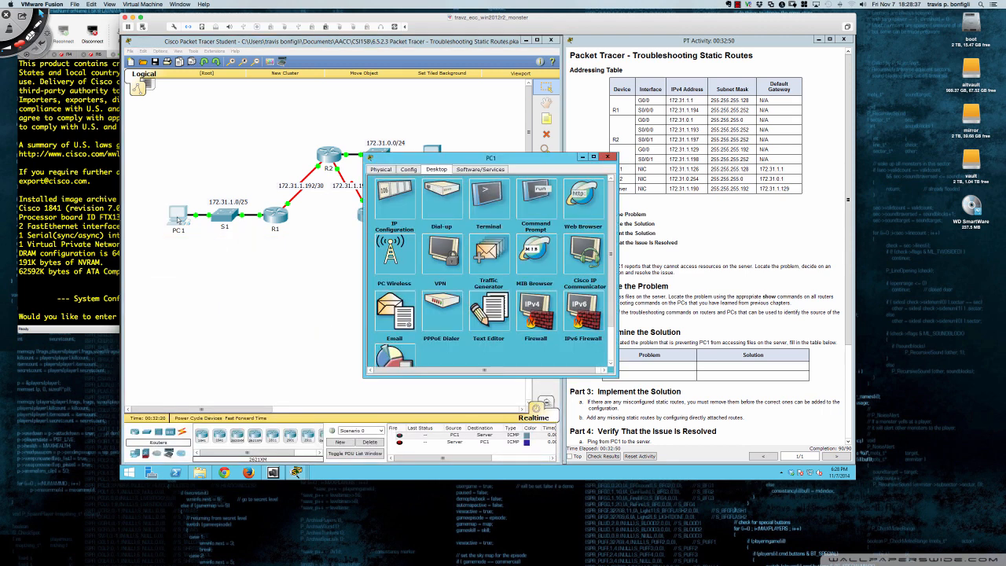
left_click(549, 202)
key("Return")
key("Return")
key("Return")
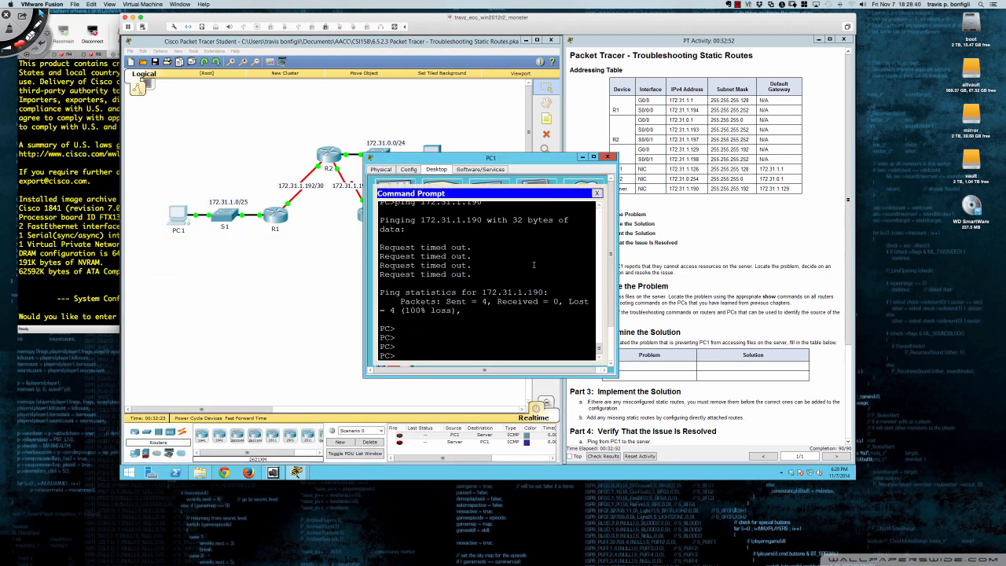
key("Up")
key("Return")
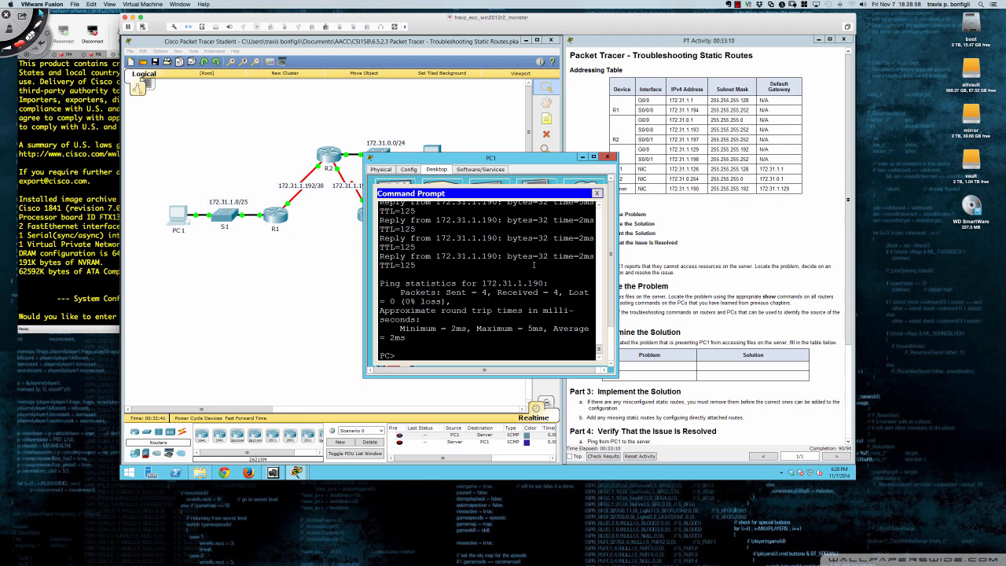
left_click(608, 157)
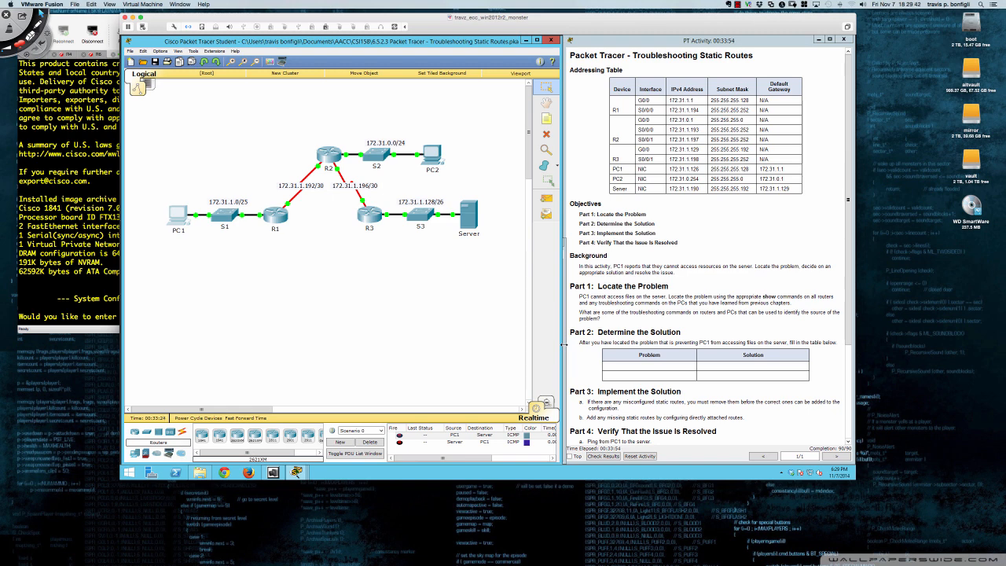
left_click(738, 5)
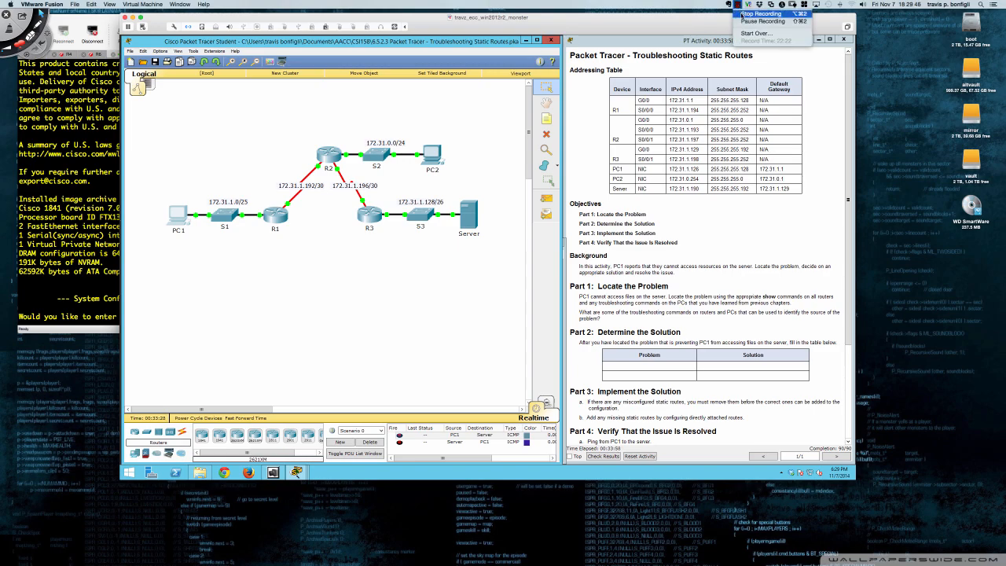